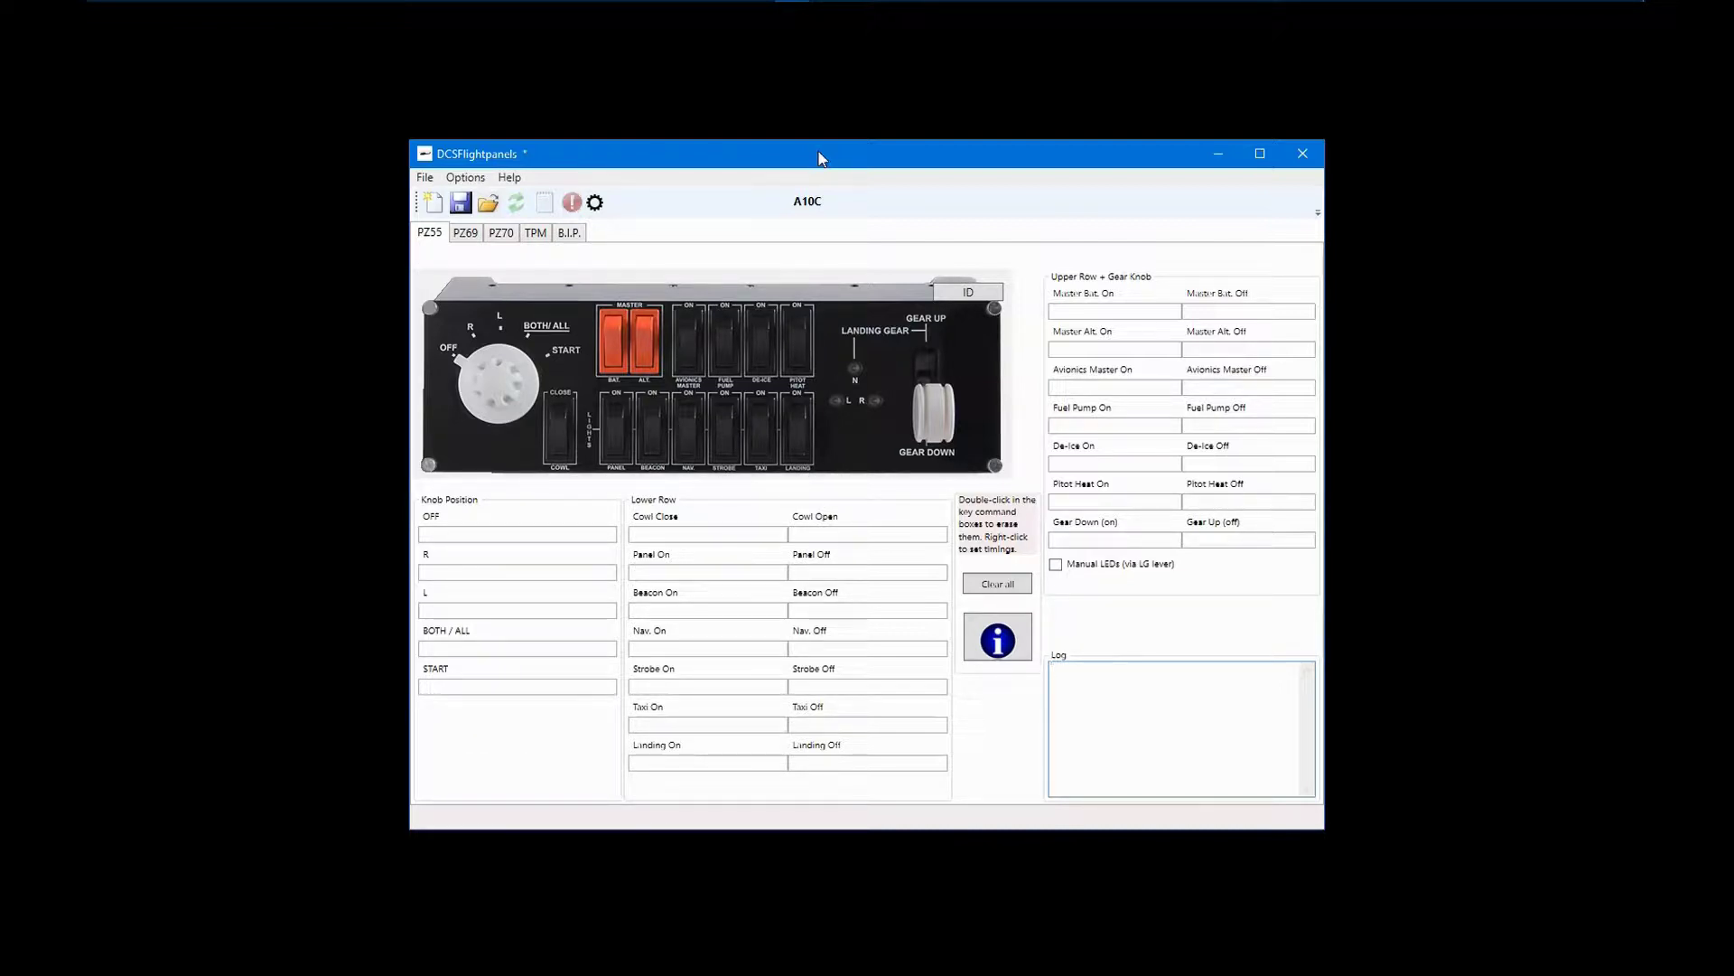
# Step: Show the PZ70 panel's configuration, and switch to the Excel workbook in the TeamViewer session
pyautogui.click(497, 238)
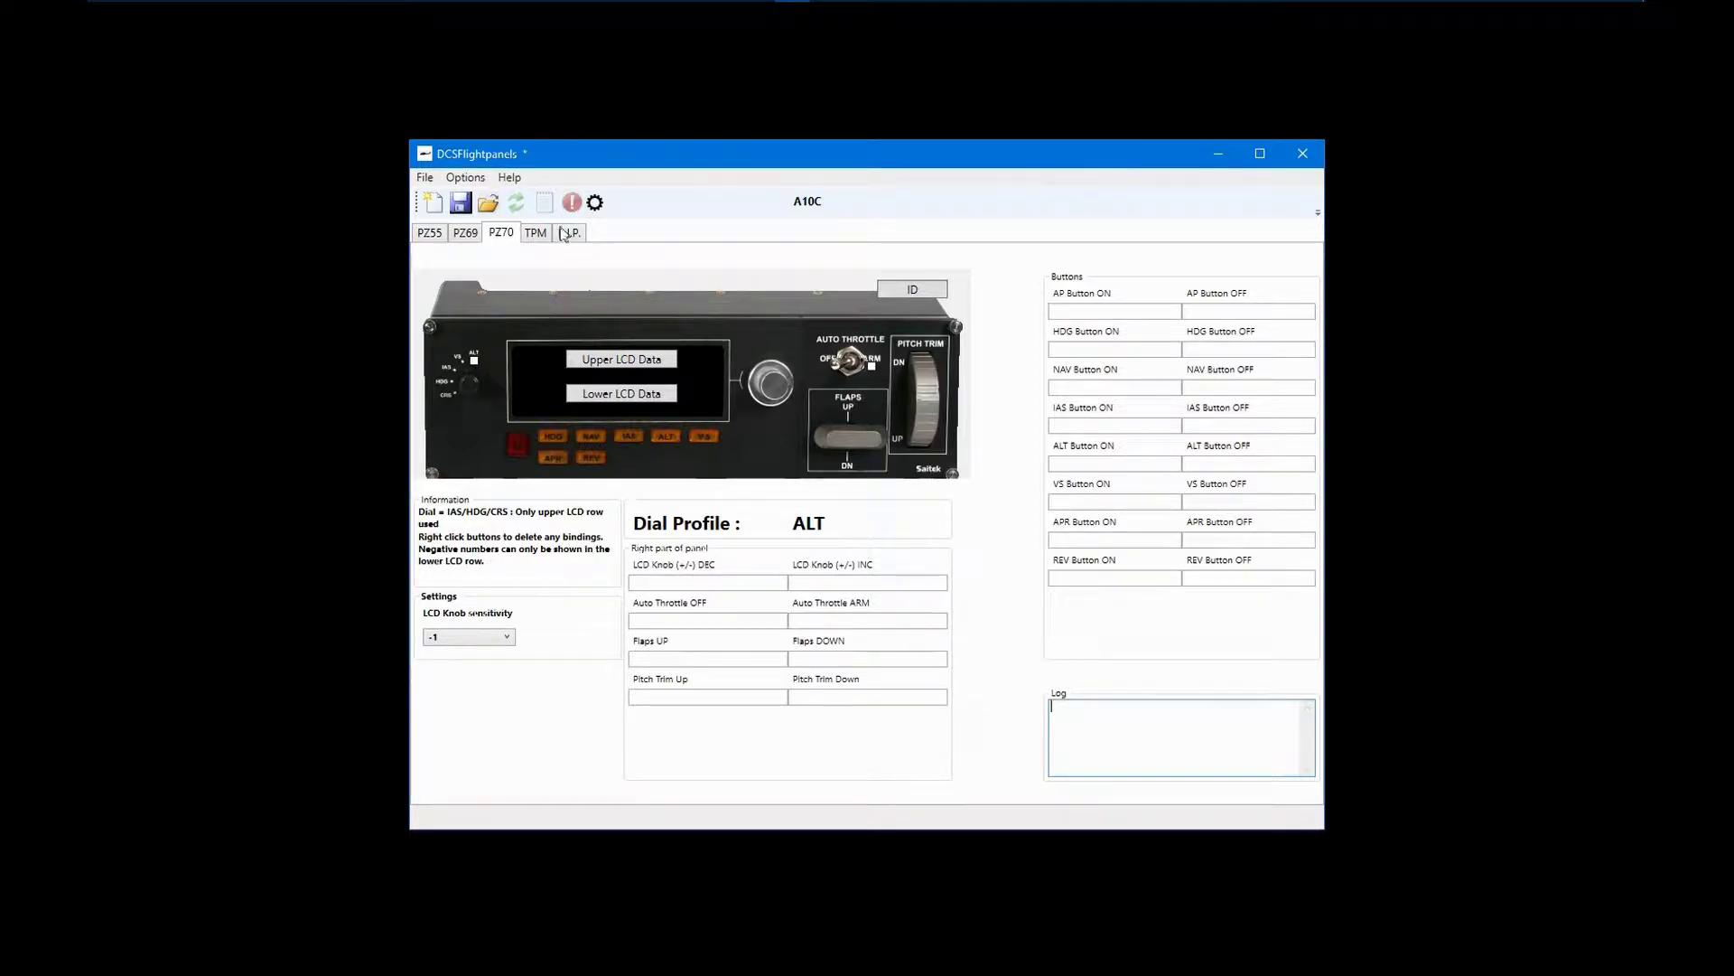
pyautogui.moveTo(615, 7)
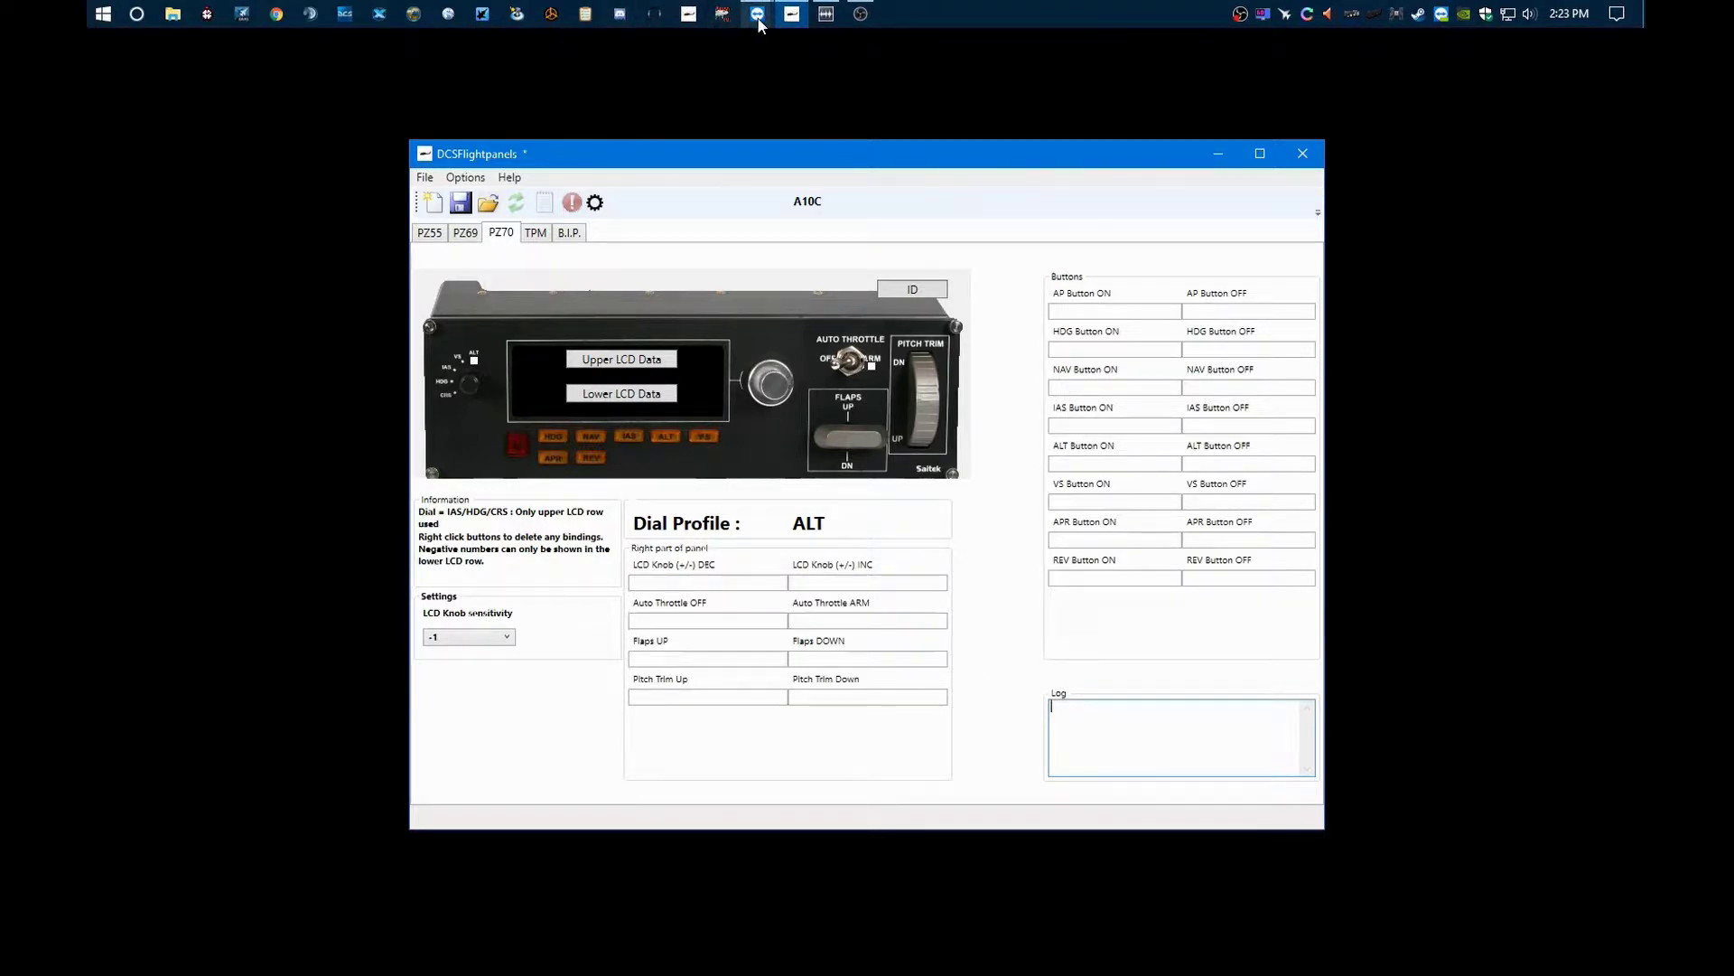
pyautogui.moveTo(757, 23)
pyautogui.click(801, 108)
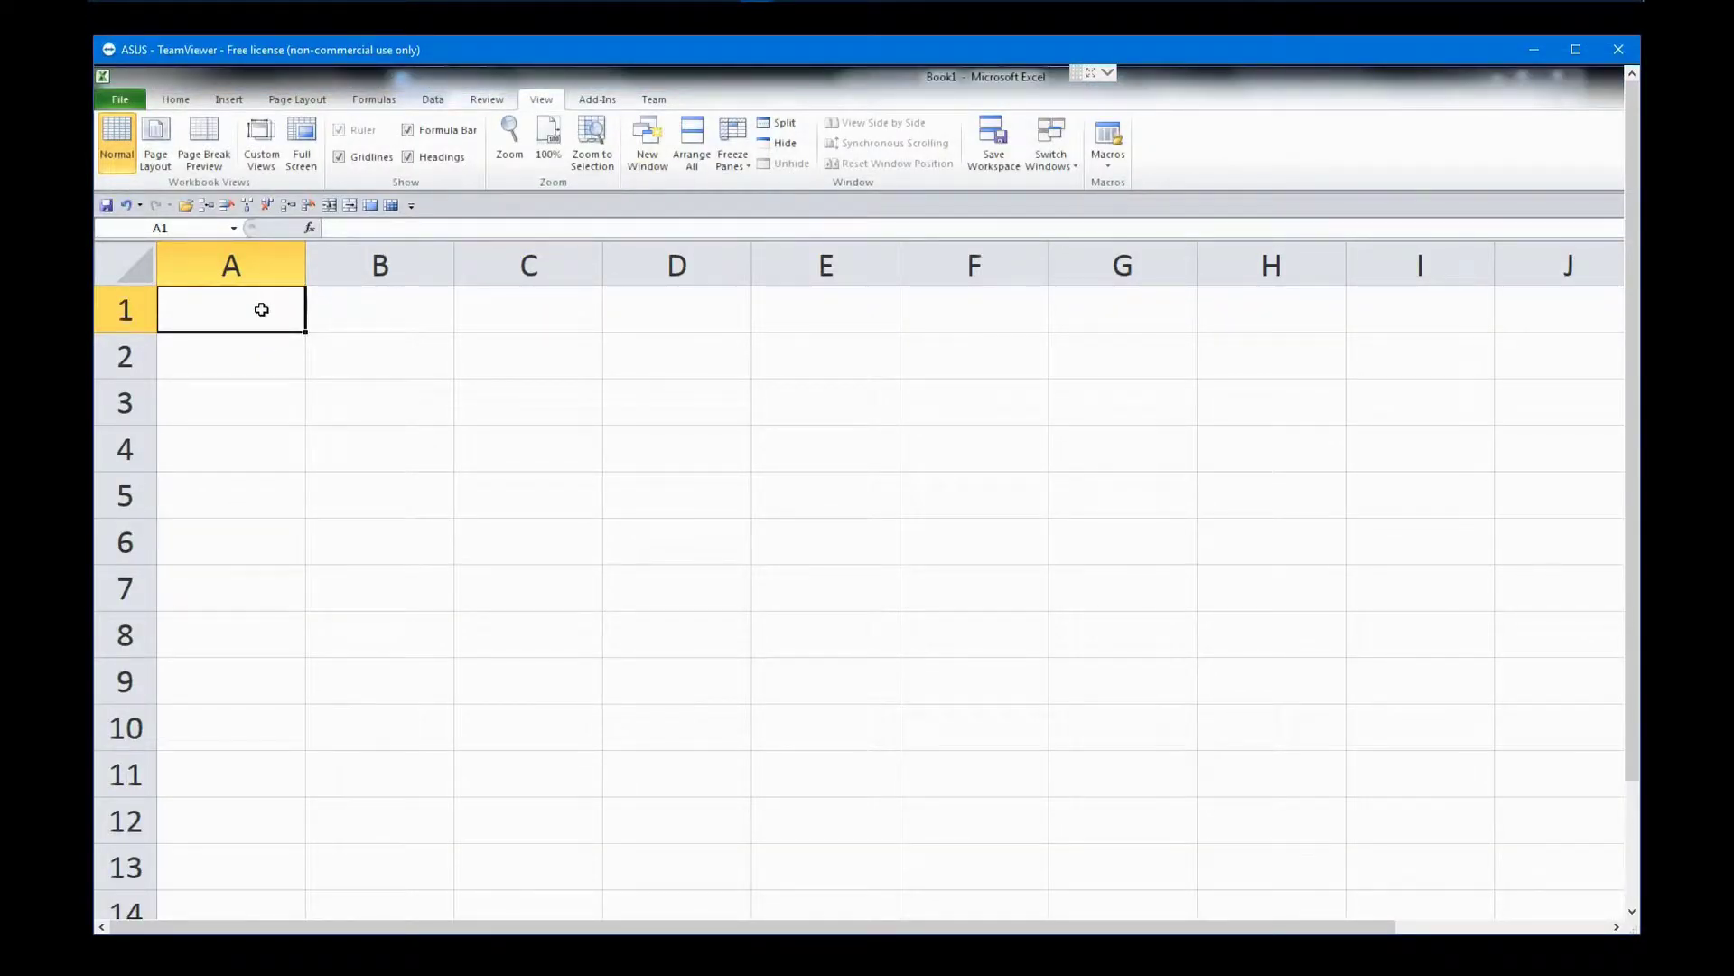
# Step: Enter the heading x in A1 with the values 0 and 655353 in the two cells below it
pyautogui.write('x')
pyautogui.press('Return')
pyautogui.write('0')
pyautogui.press('Return')
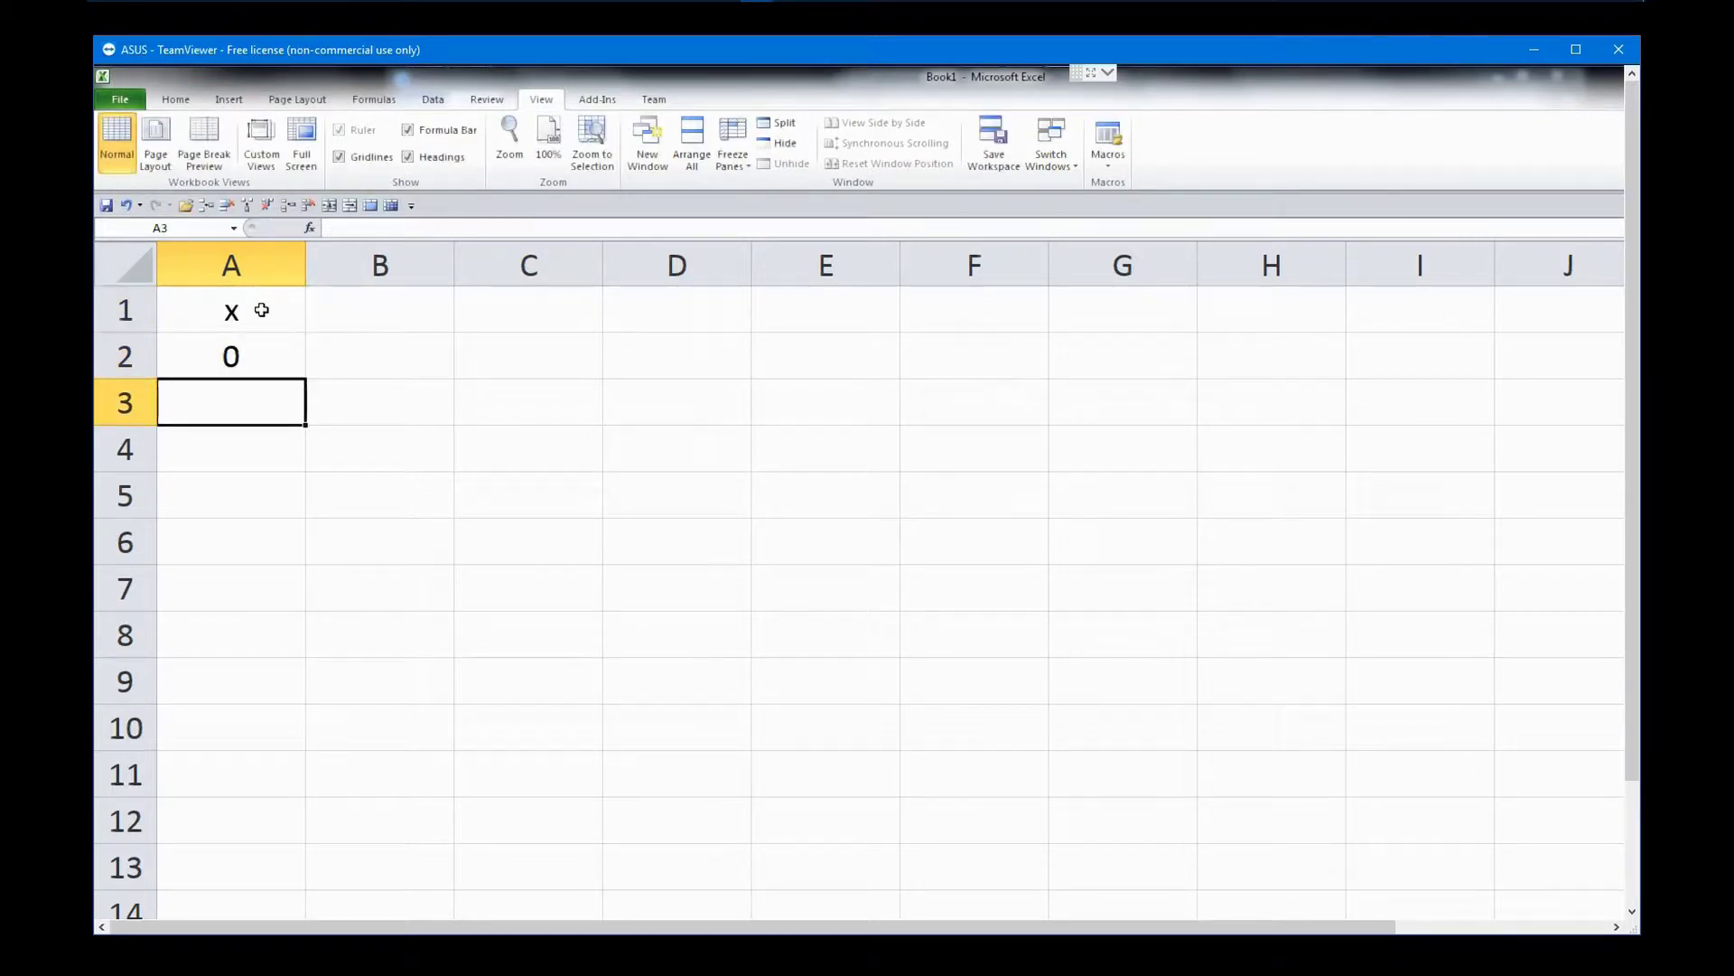
pyautogui.write('655353')
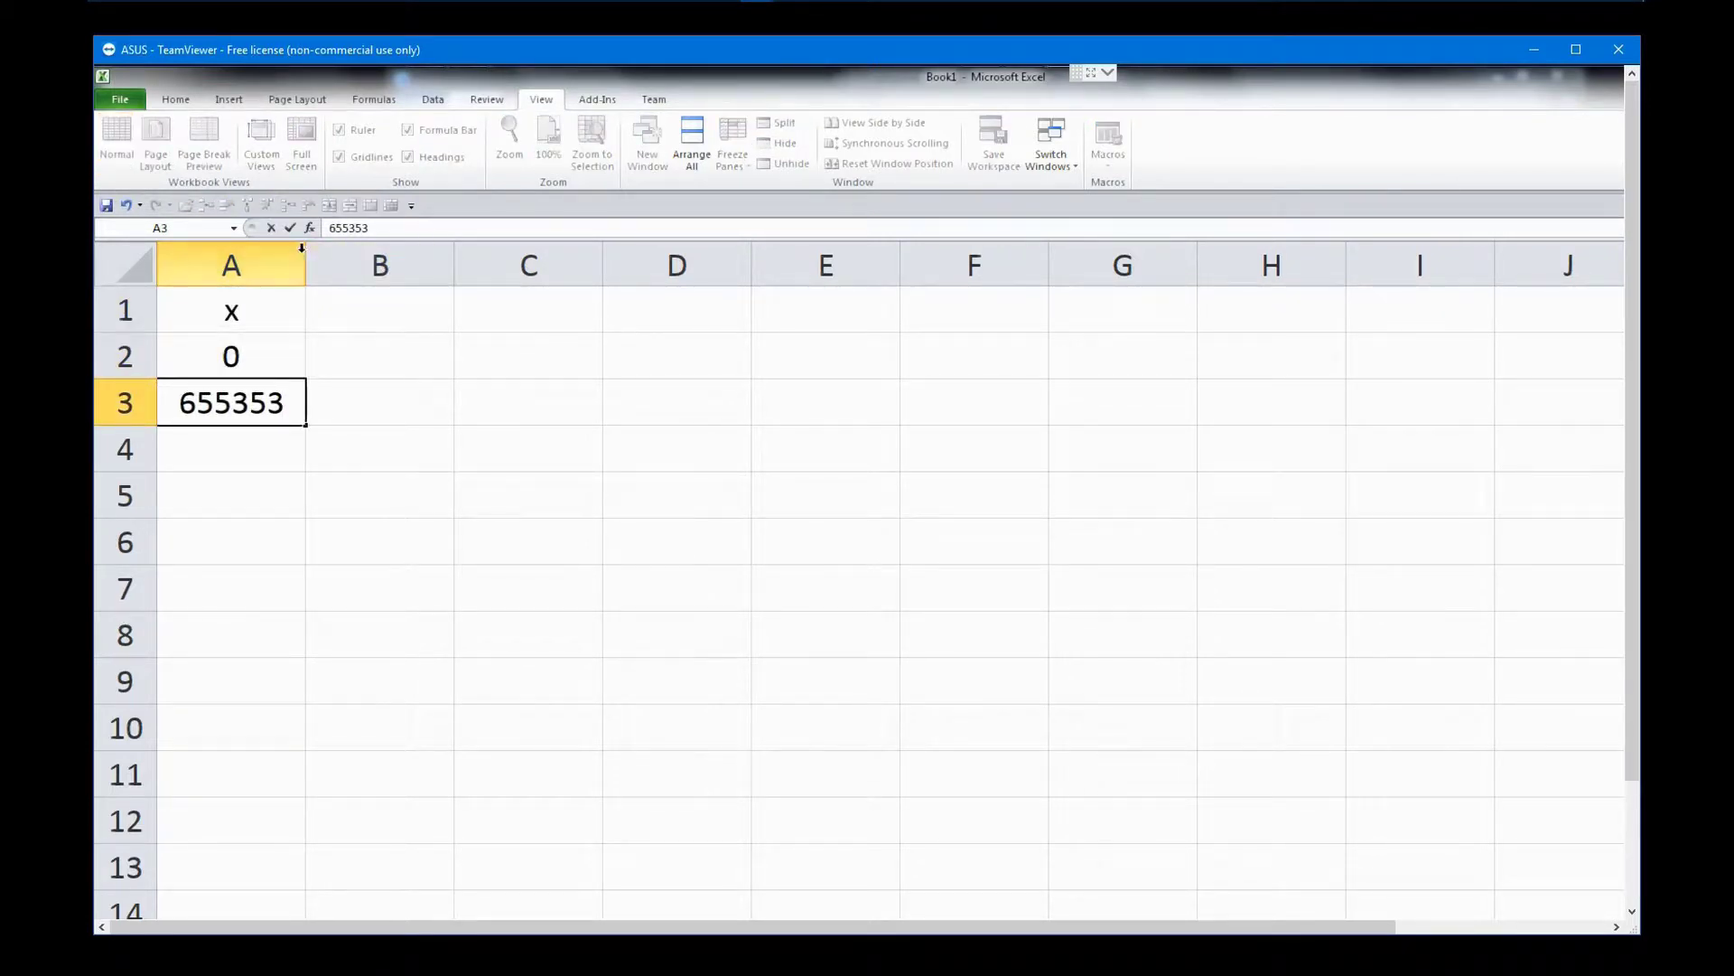
# Step: Enter the heading y in B1 with 0 and 6000 below it, and correct the x value in A3 to 65535
pyautogui.click(358, 307)
pyautogui.write('y')
pyautogui.press('Return')
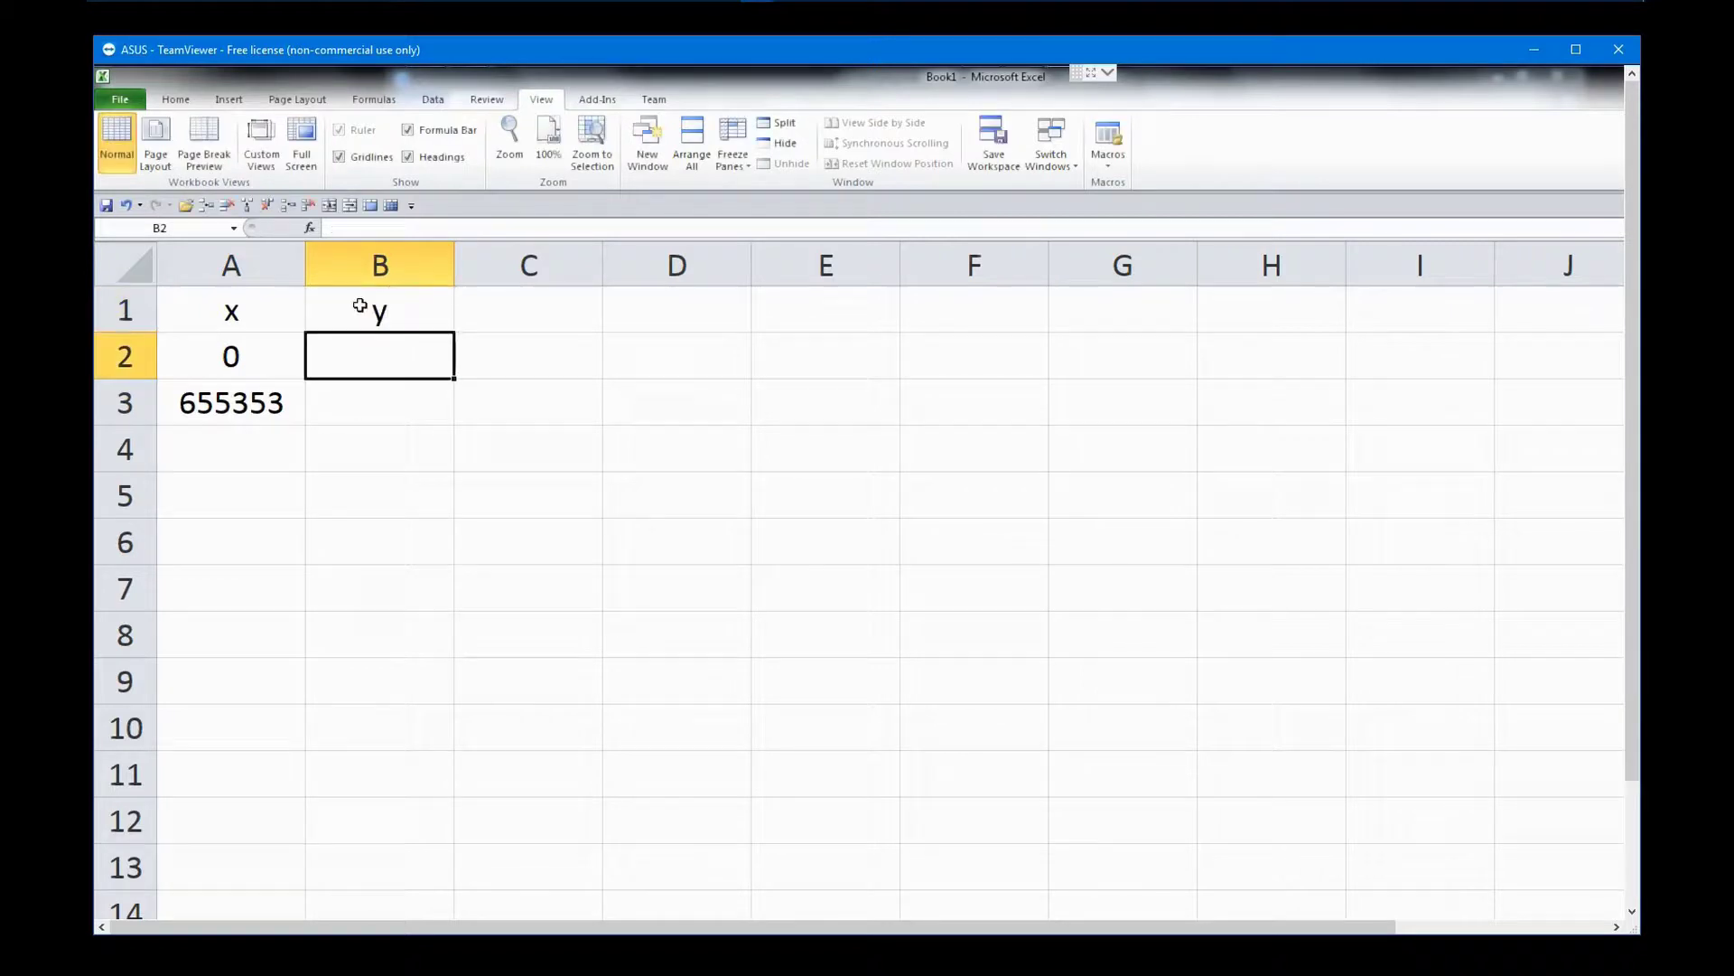
pyautogui.write('0')
pyautogui.press('Return')
pyautogui.write('6000')
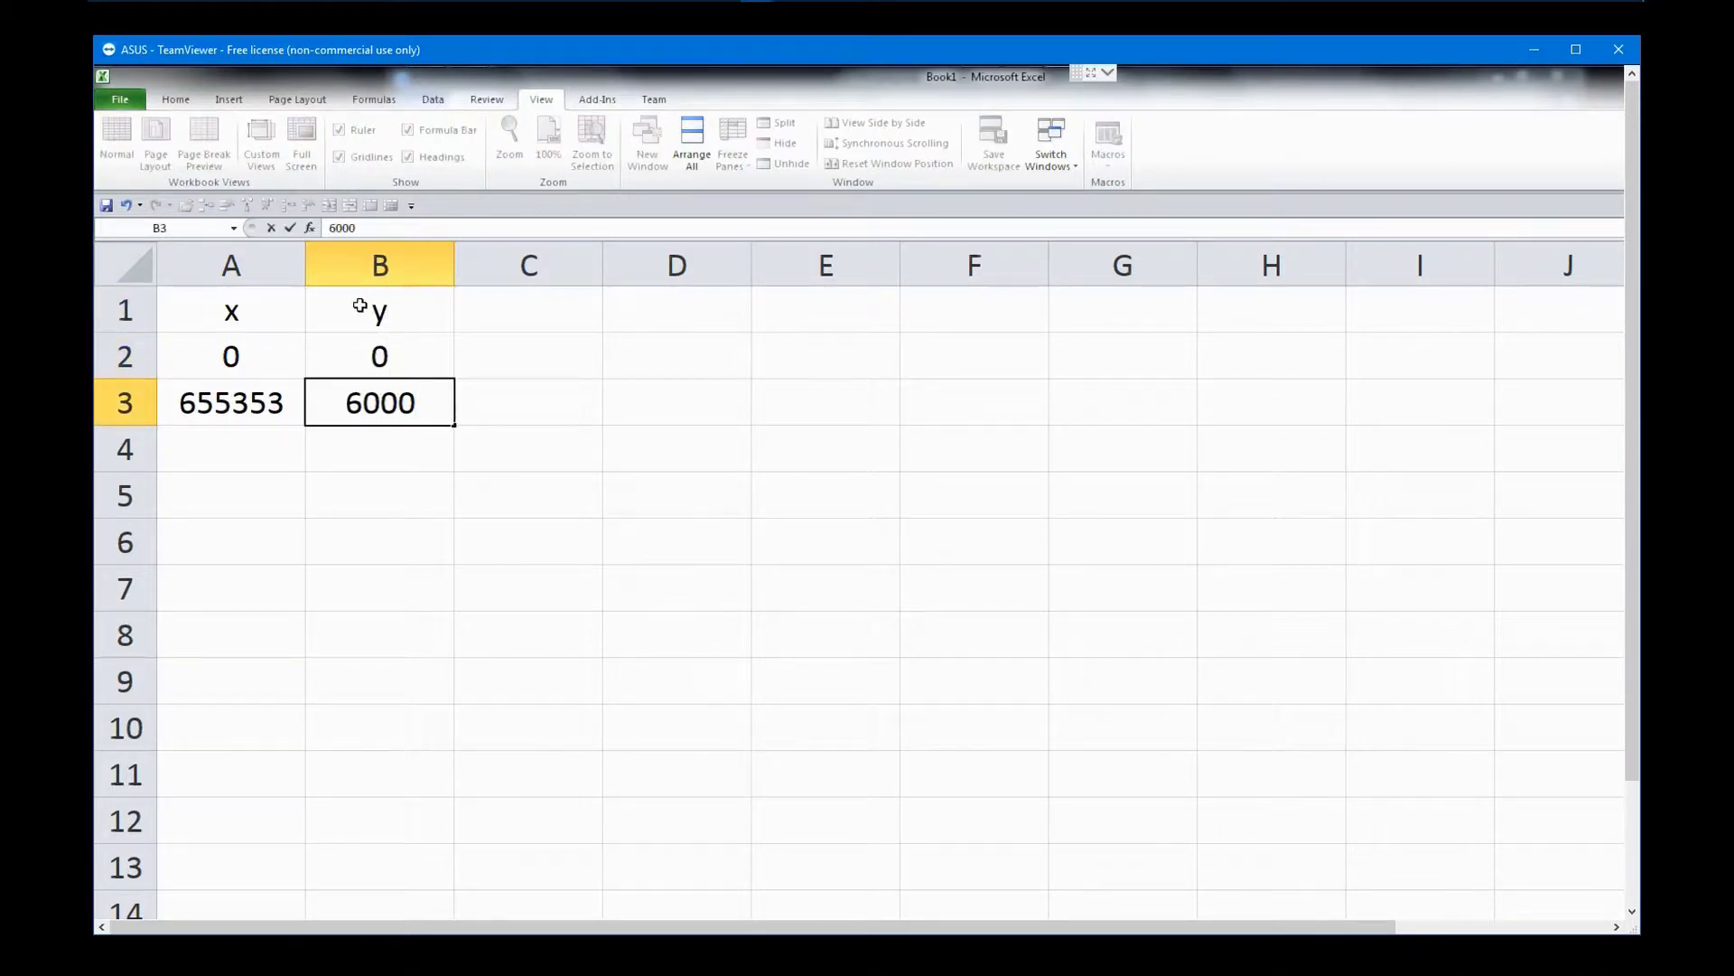
pyautogui.click(249, 404)
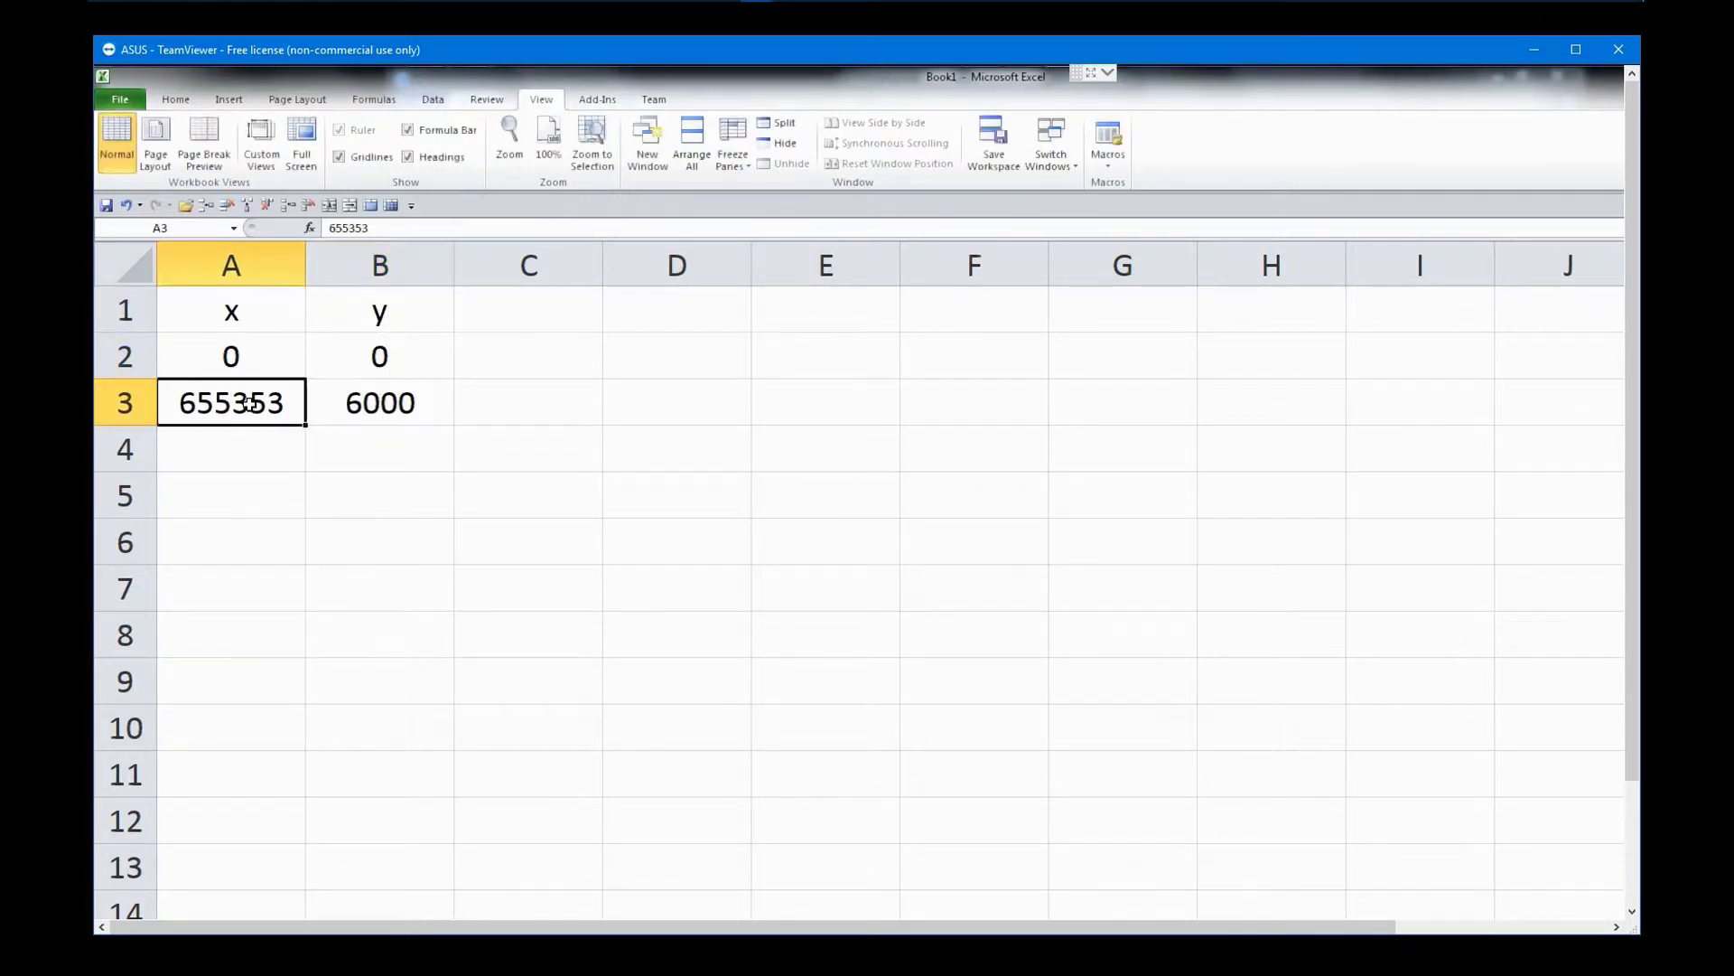
pyautogui.write('65535')
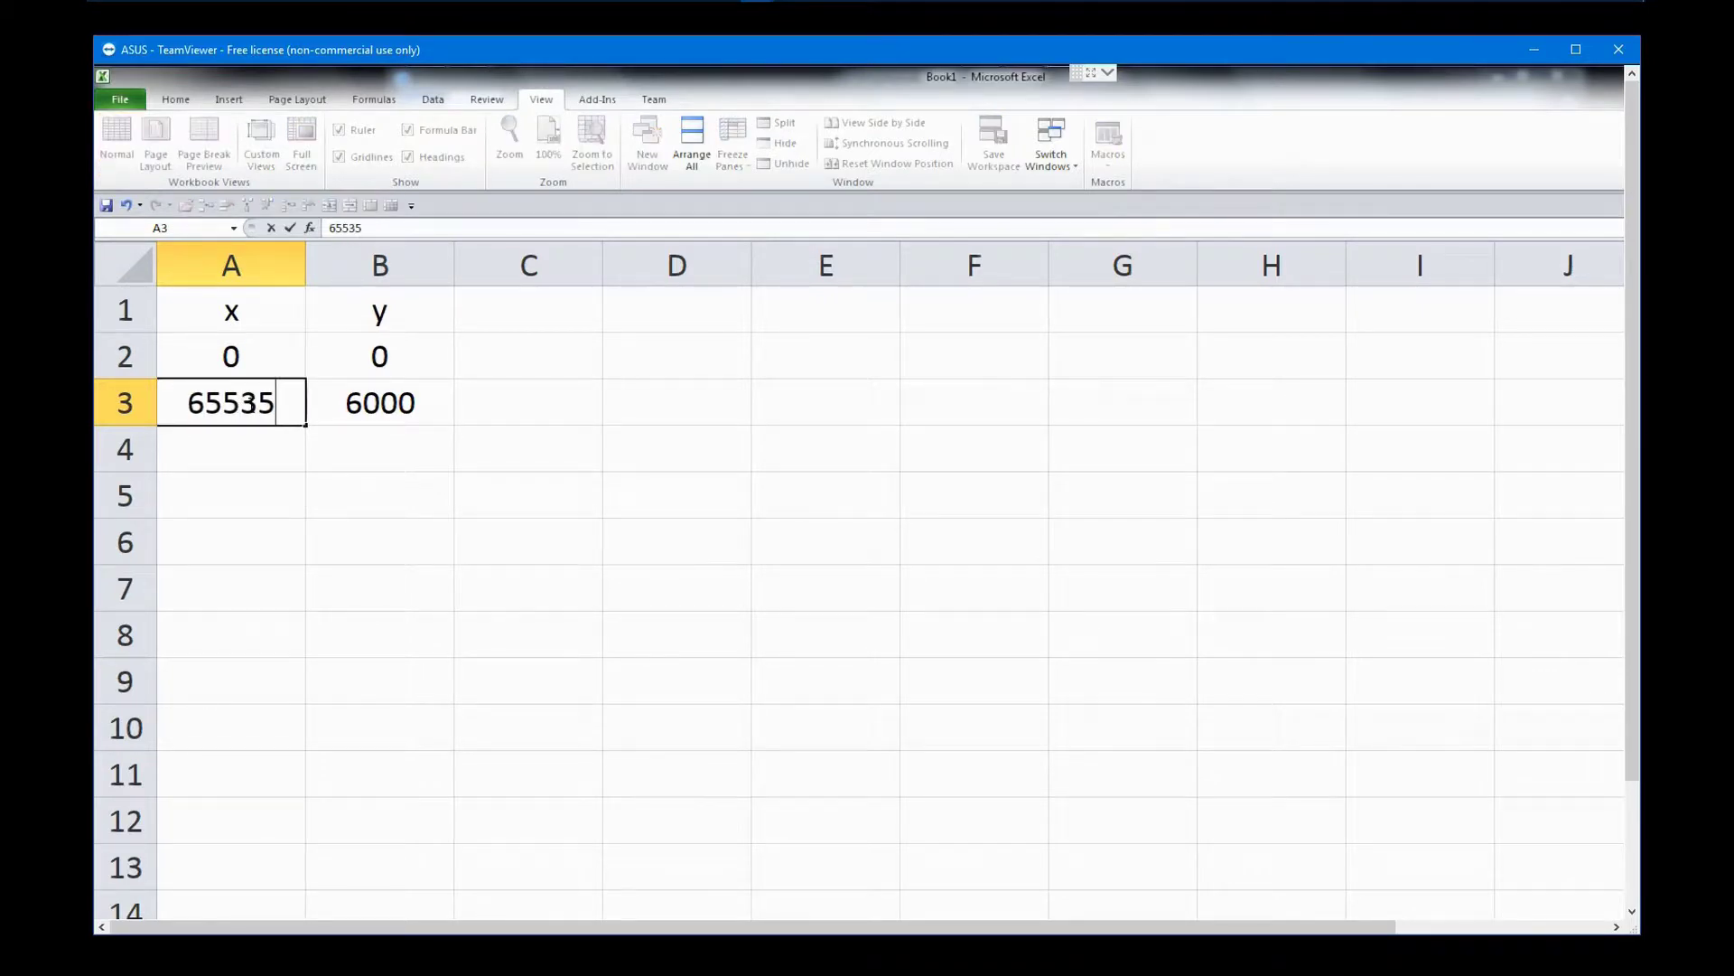
# Step: Calculate the slope in C2 with the SLOPE function, using B2:B3 as known y's and A2:A3 as known x's
pyautogui.click(525, 354)
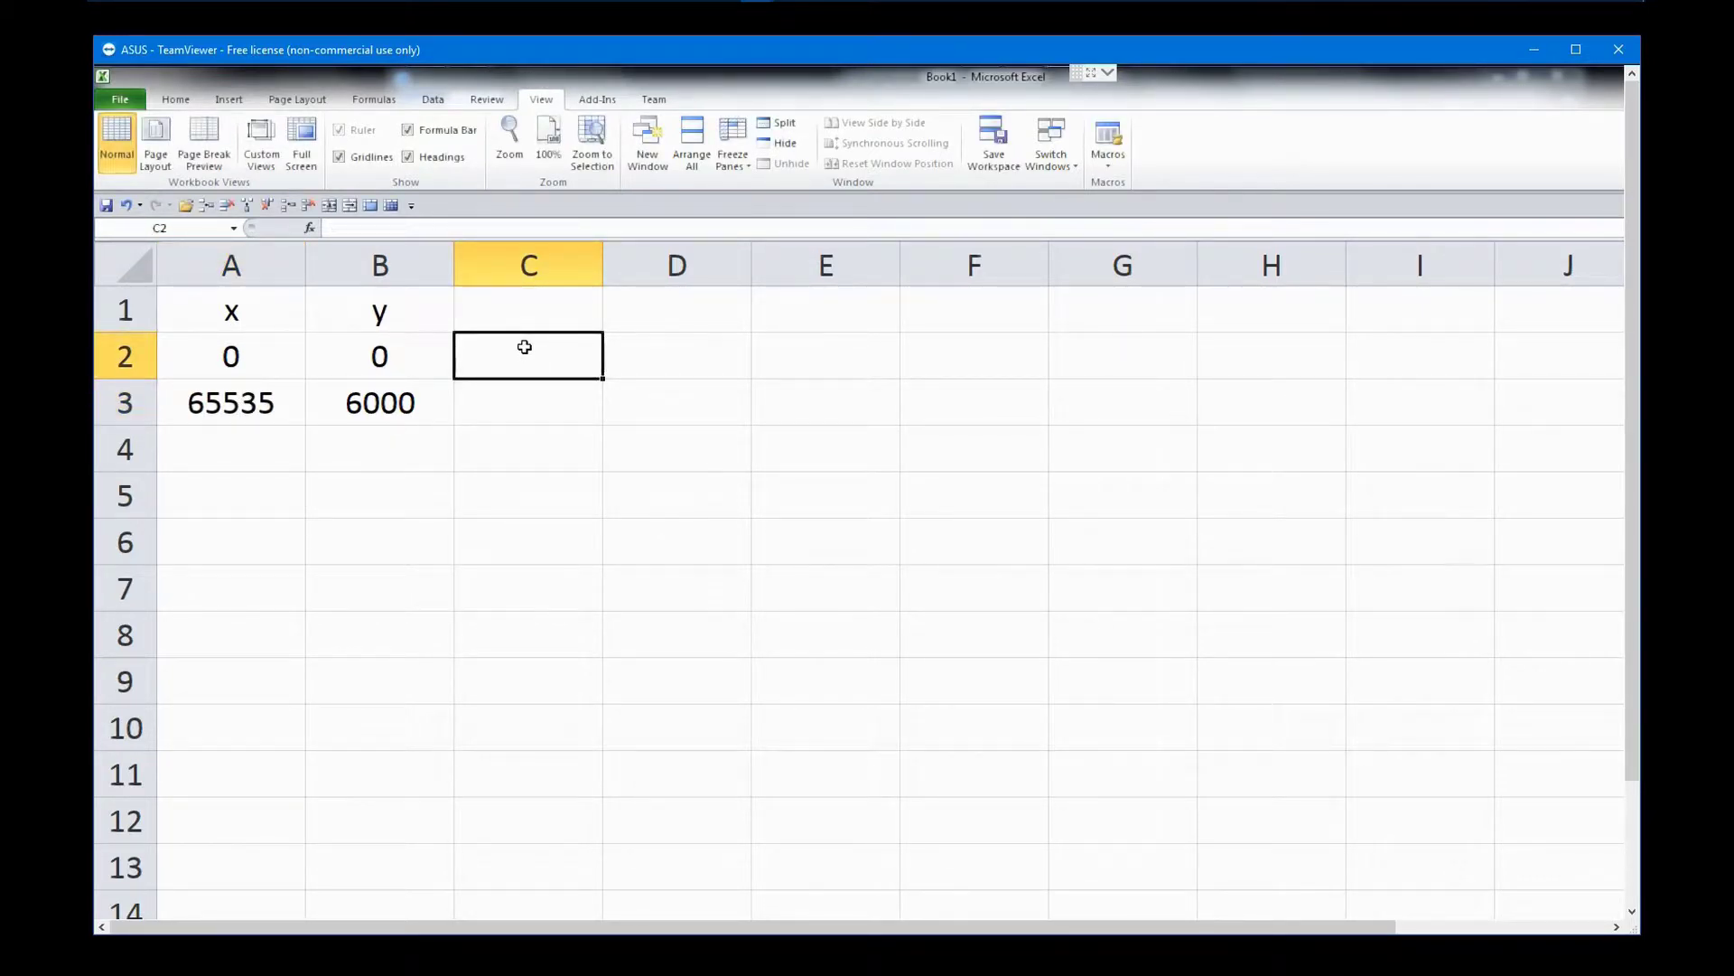
pyautogui.click(313, 229)
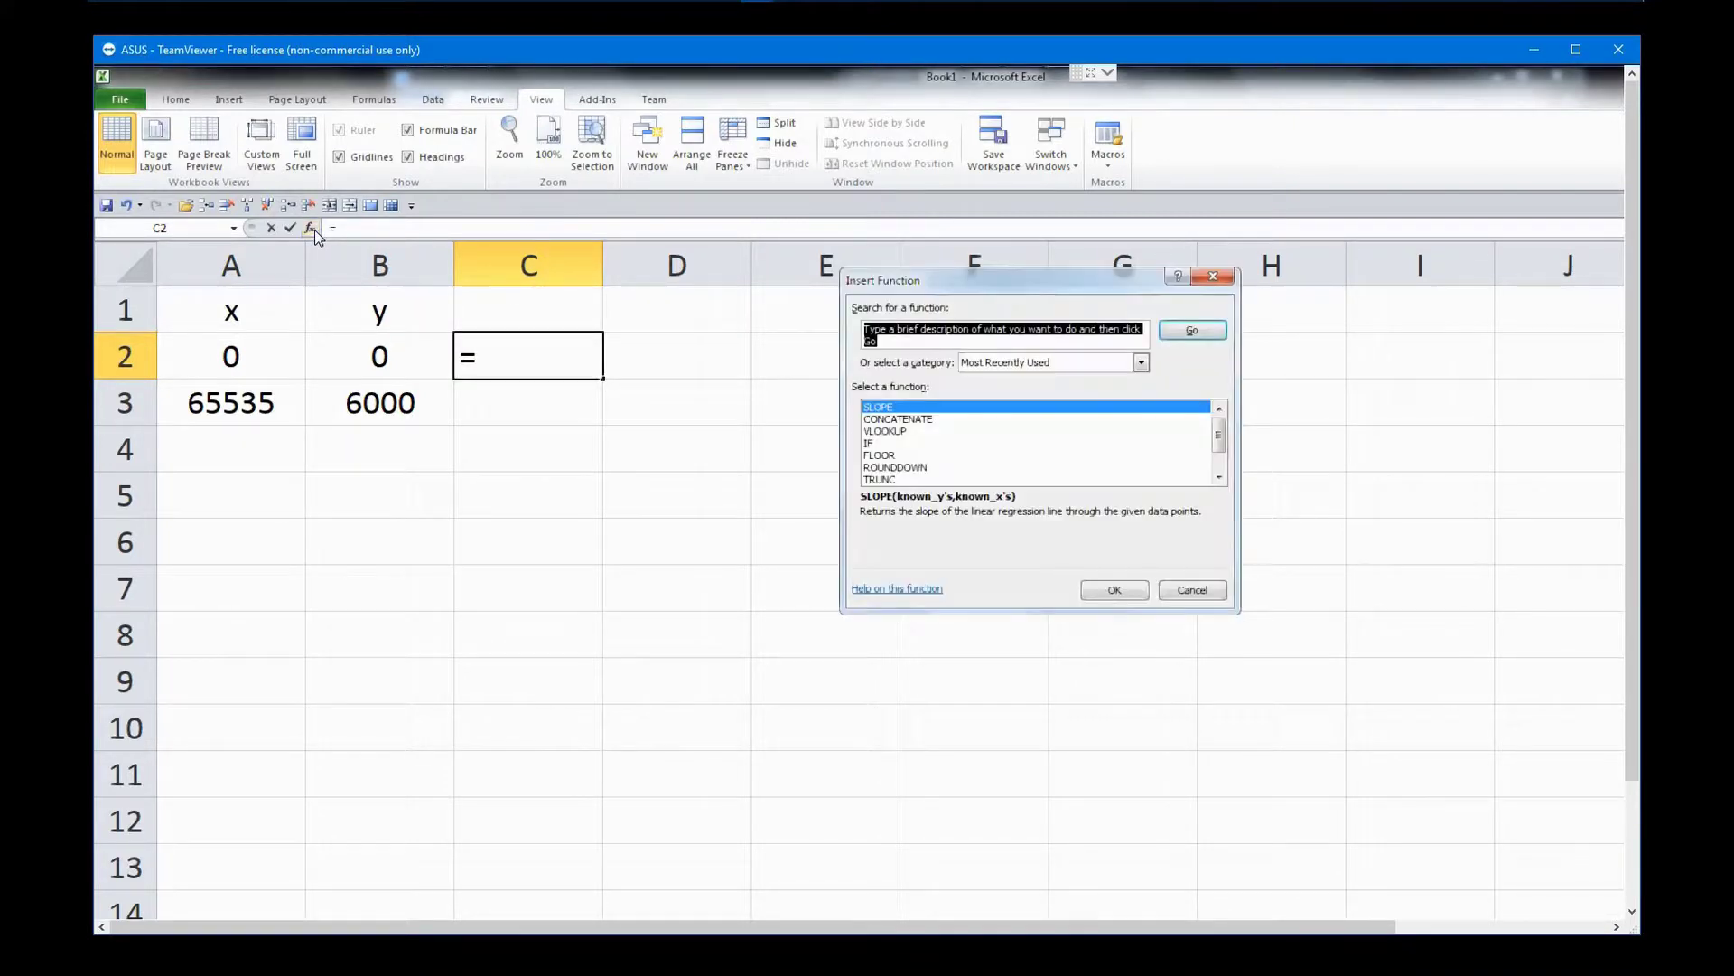
pyautogui.click(915, 412)
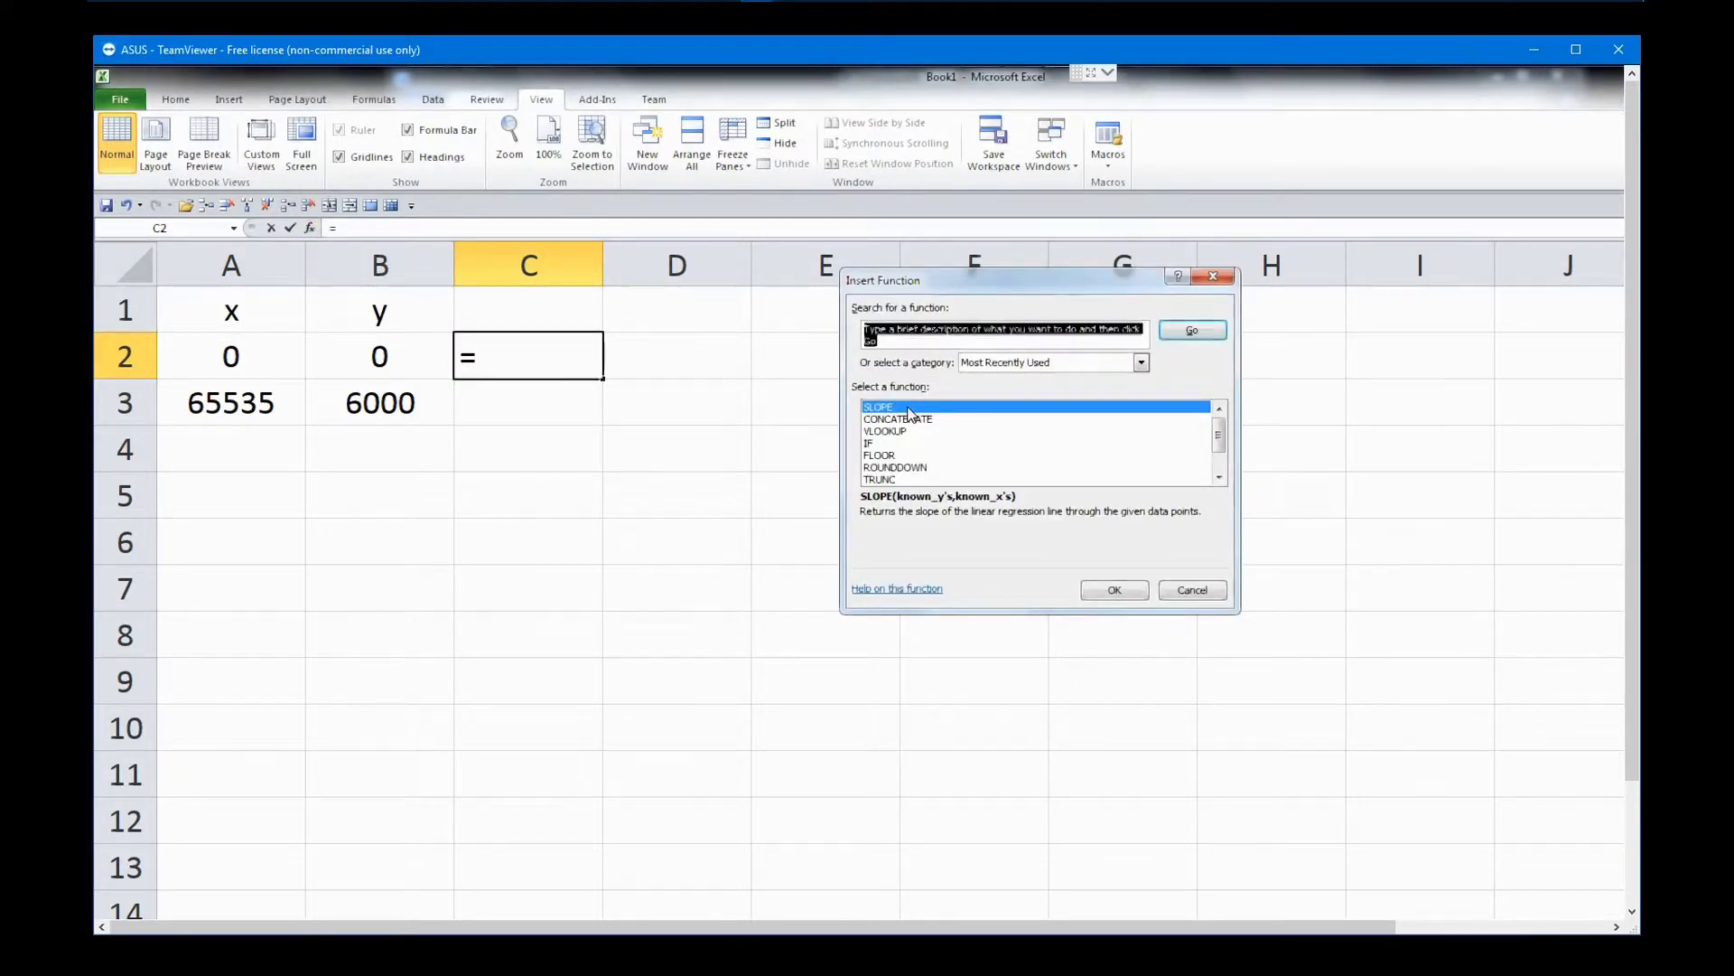
pyautogui.click(1118, 590)
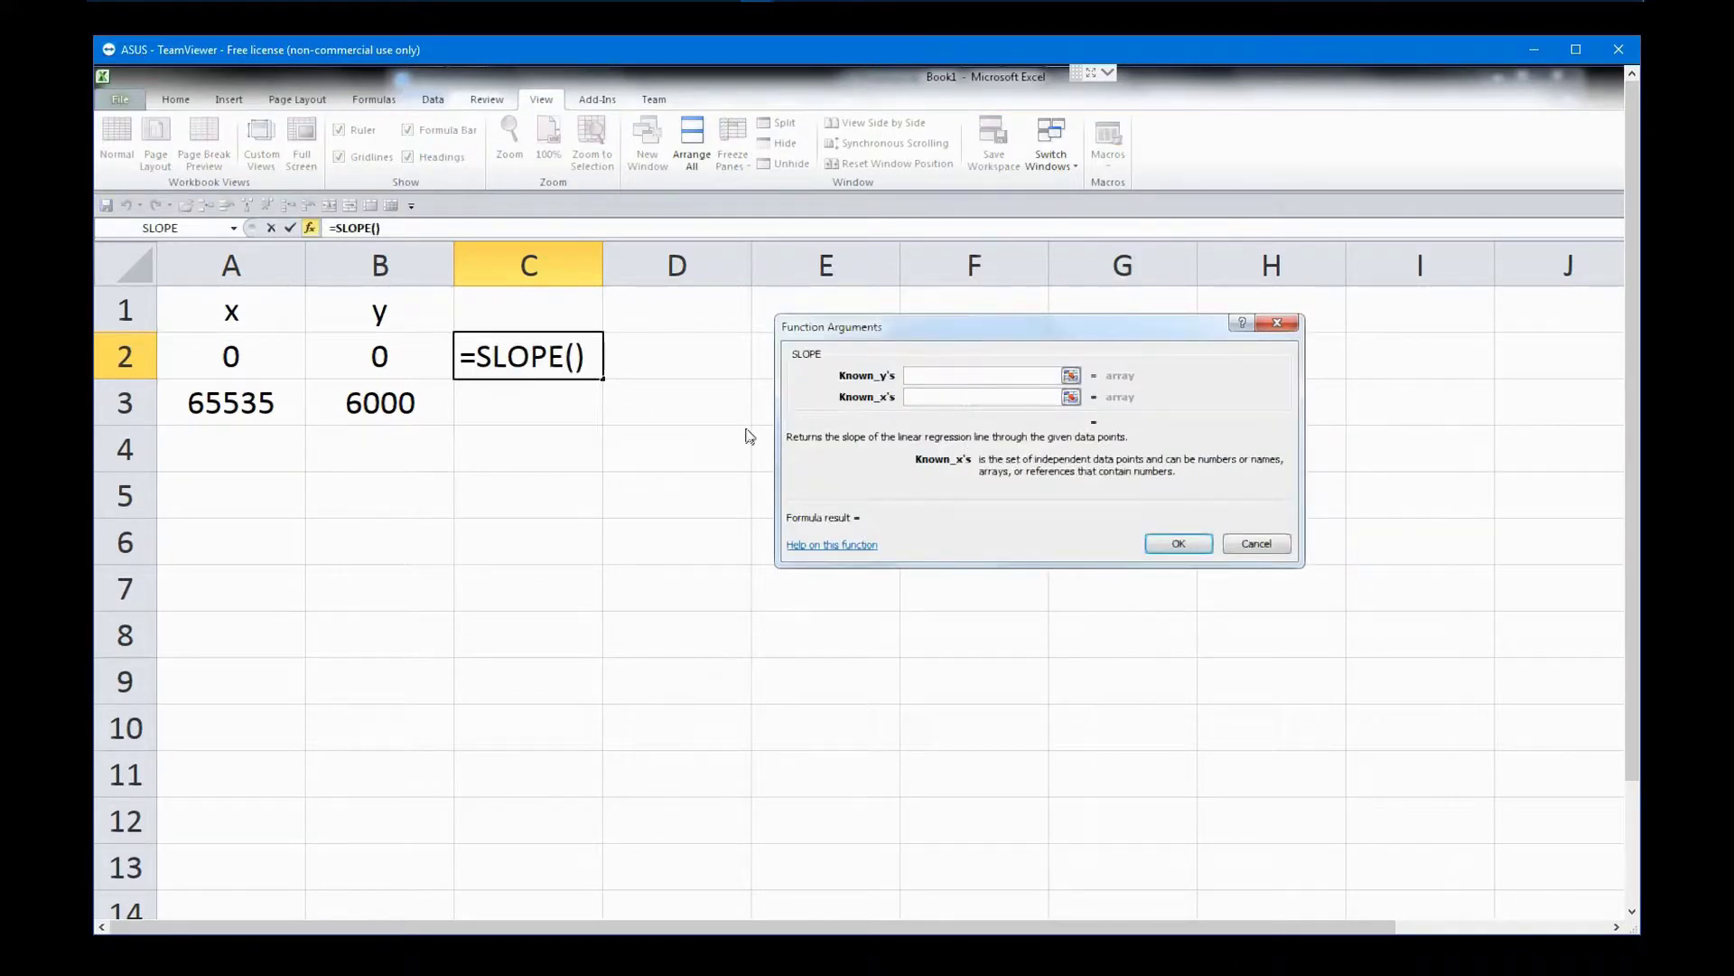
pyautogui.moveTo(271, 360); pyautogui.dragTo(274, 392)
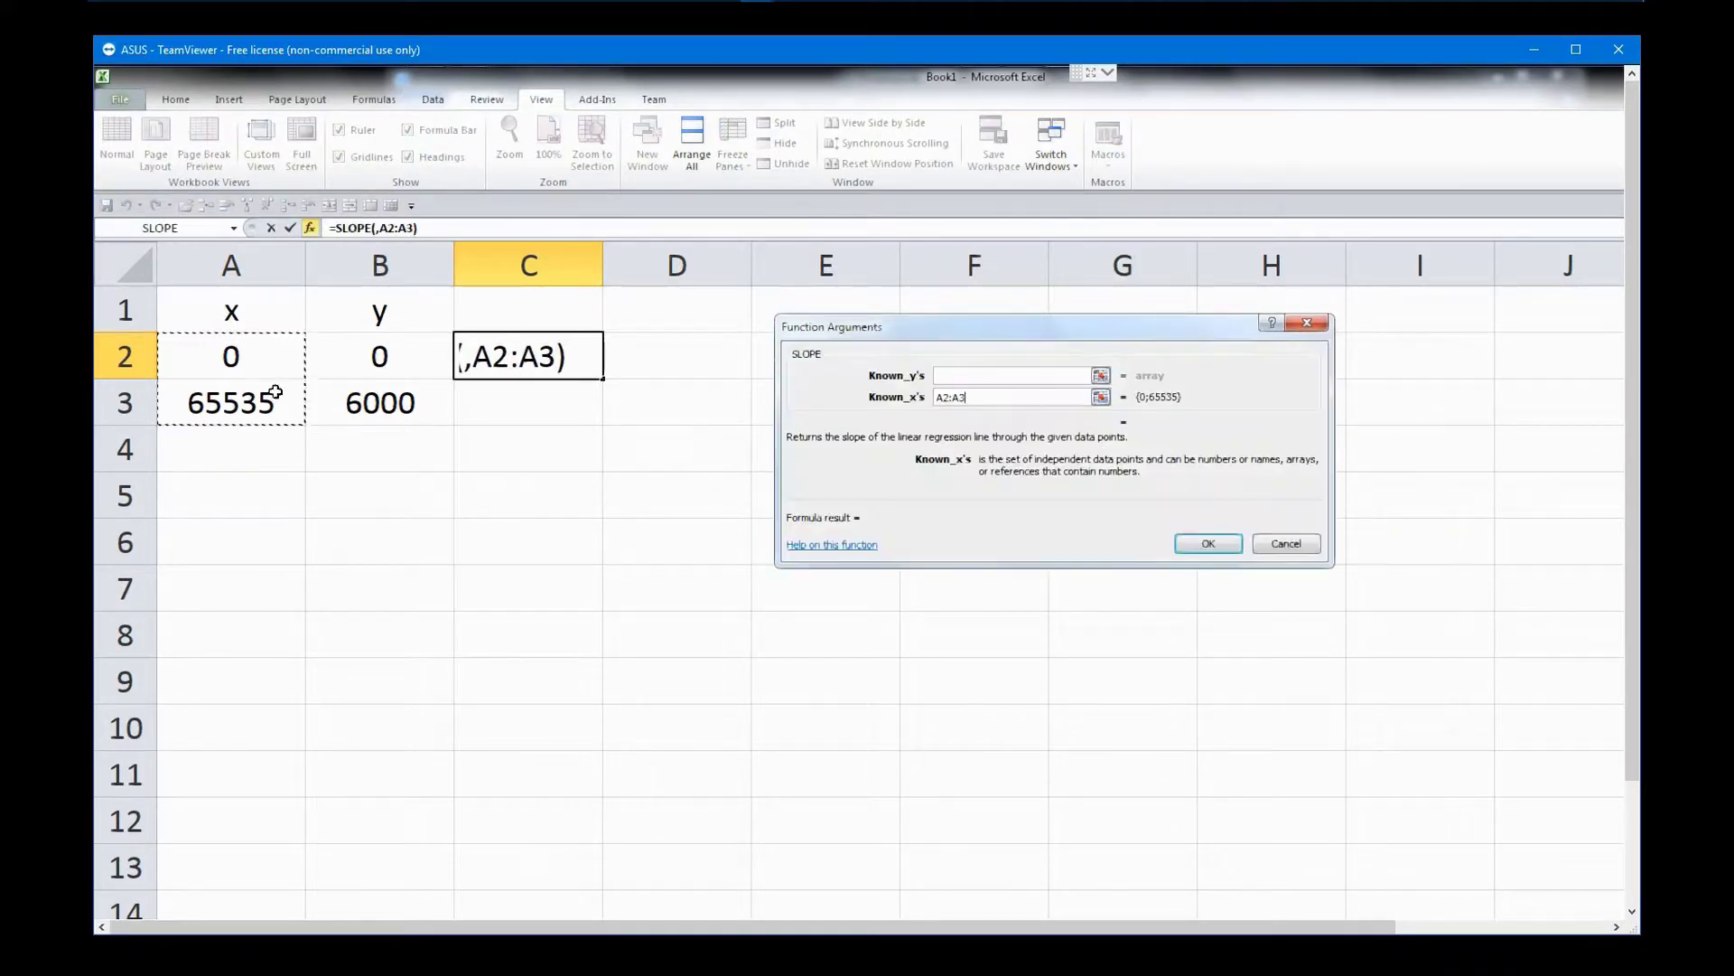
pyautogui.click(953, 376)
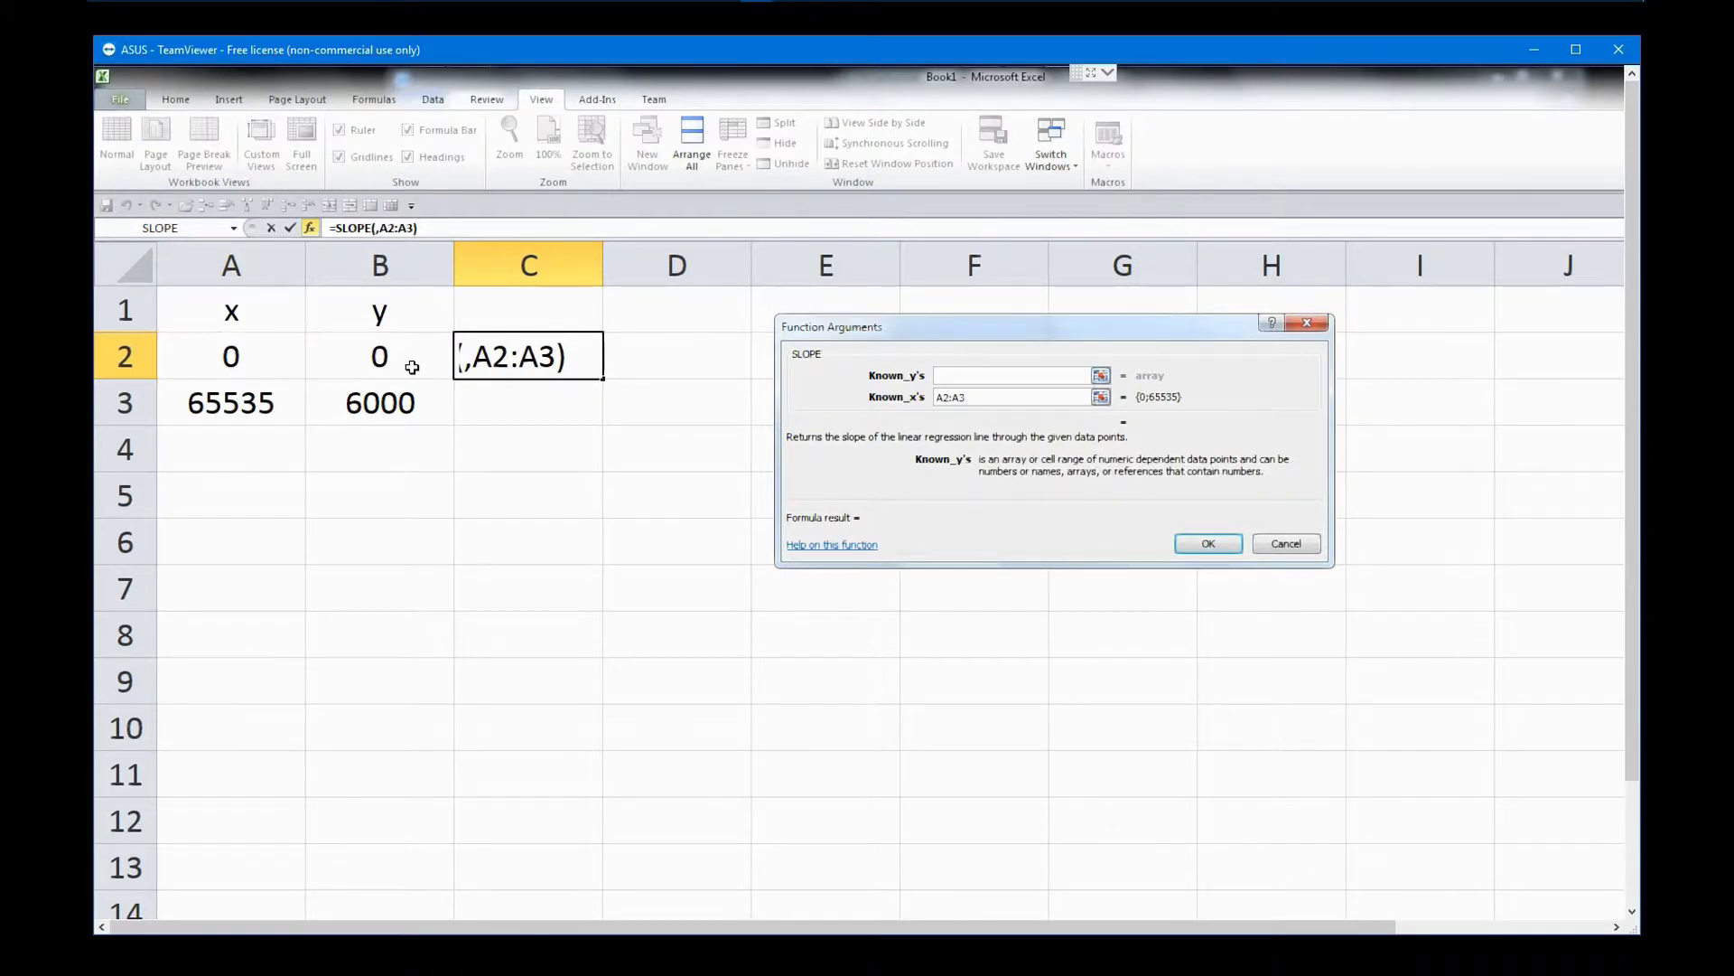
pyautogui.moveTo(412, 367); pyautogui.dragTo(403, 398)
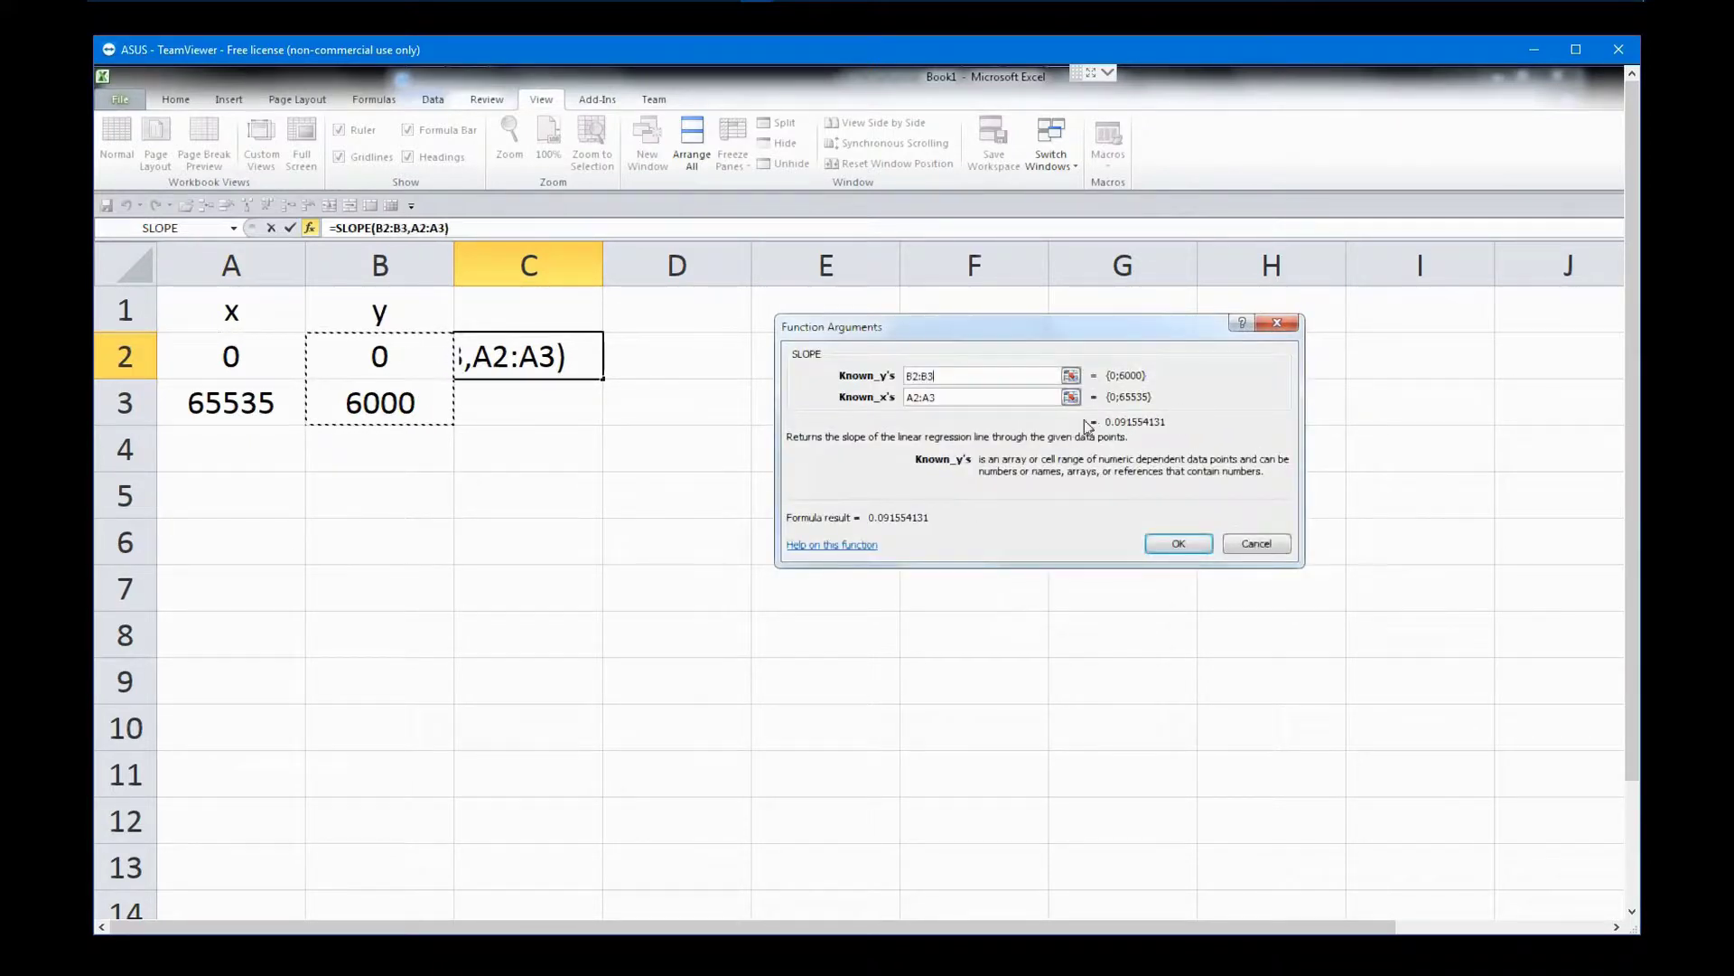
pyautogui.click(1179, 543)
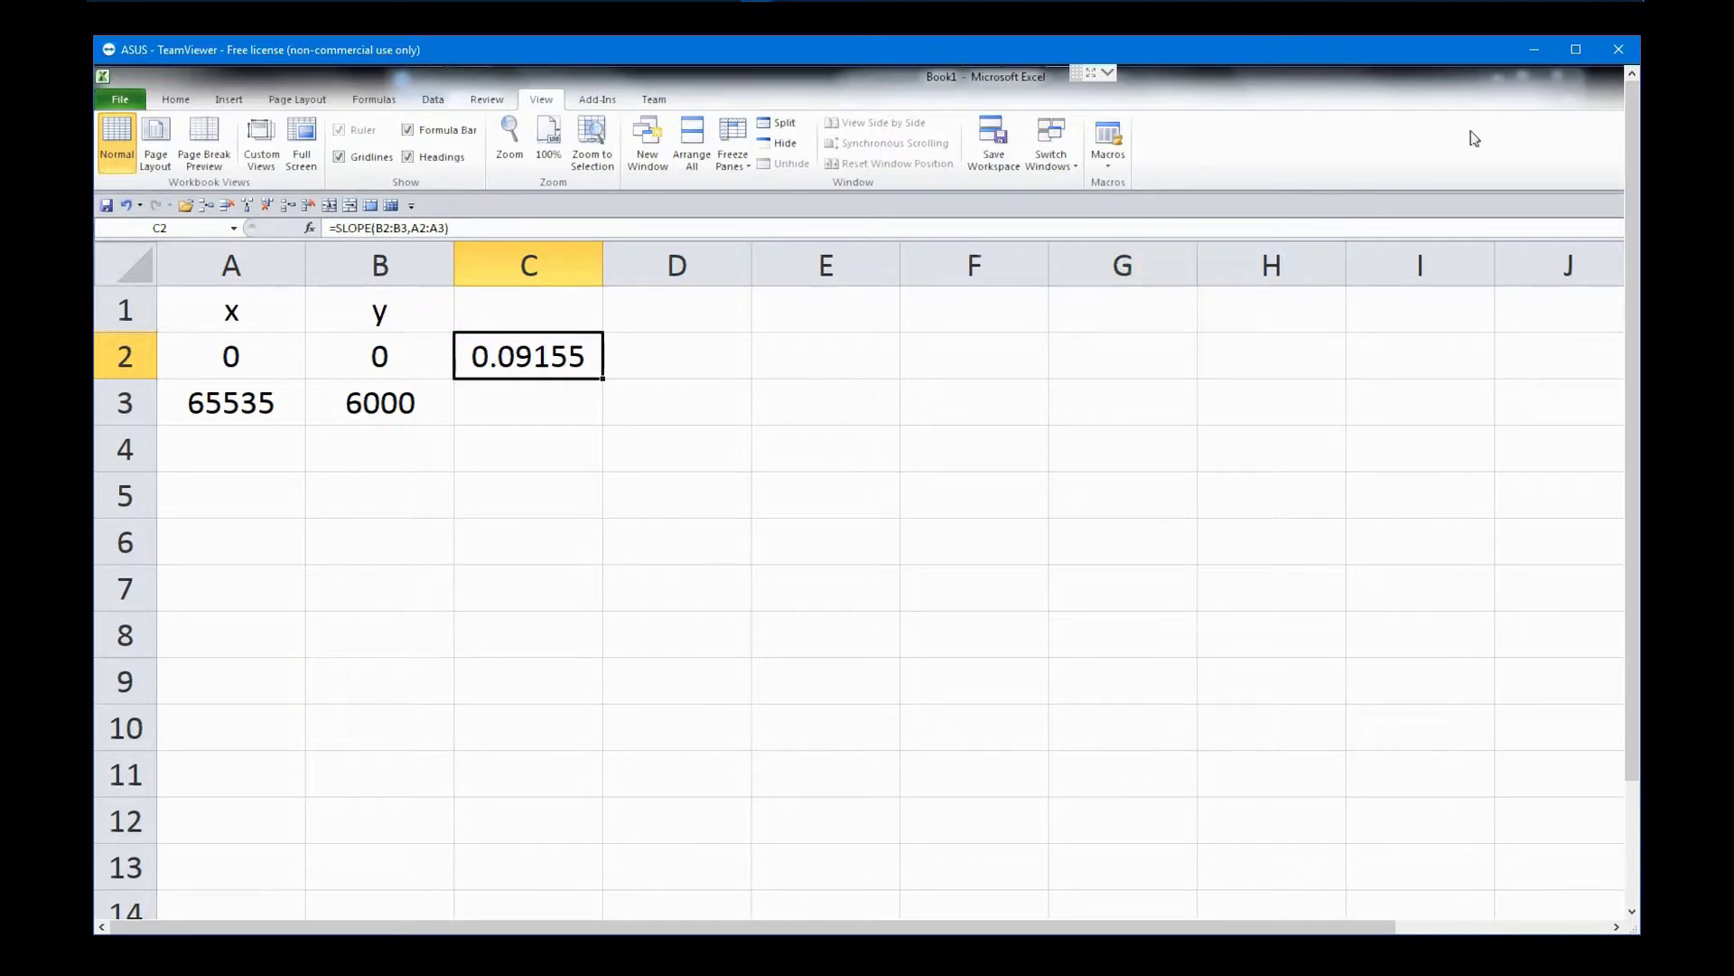
# Step: Return to DCSFlightpanels and choose the Fuel Qty Left control (FUEL_QTY_L) as the data for the PZ70's upper LCD row
pyautogui.click(1536, 50)
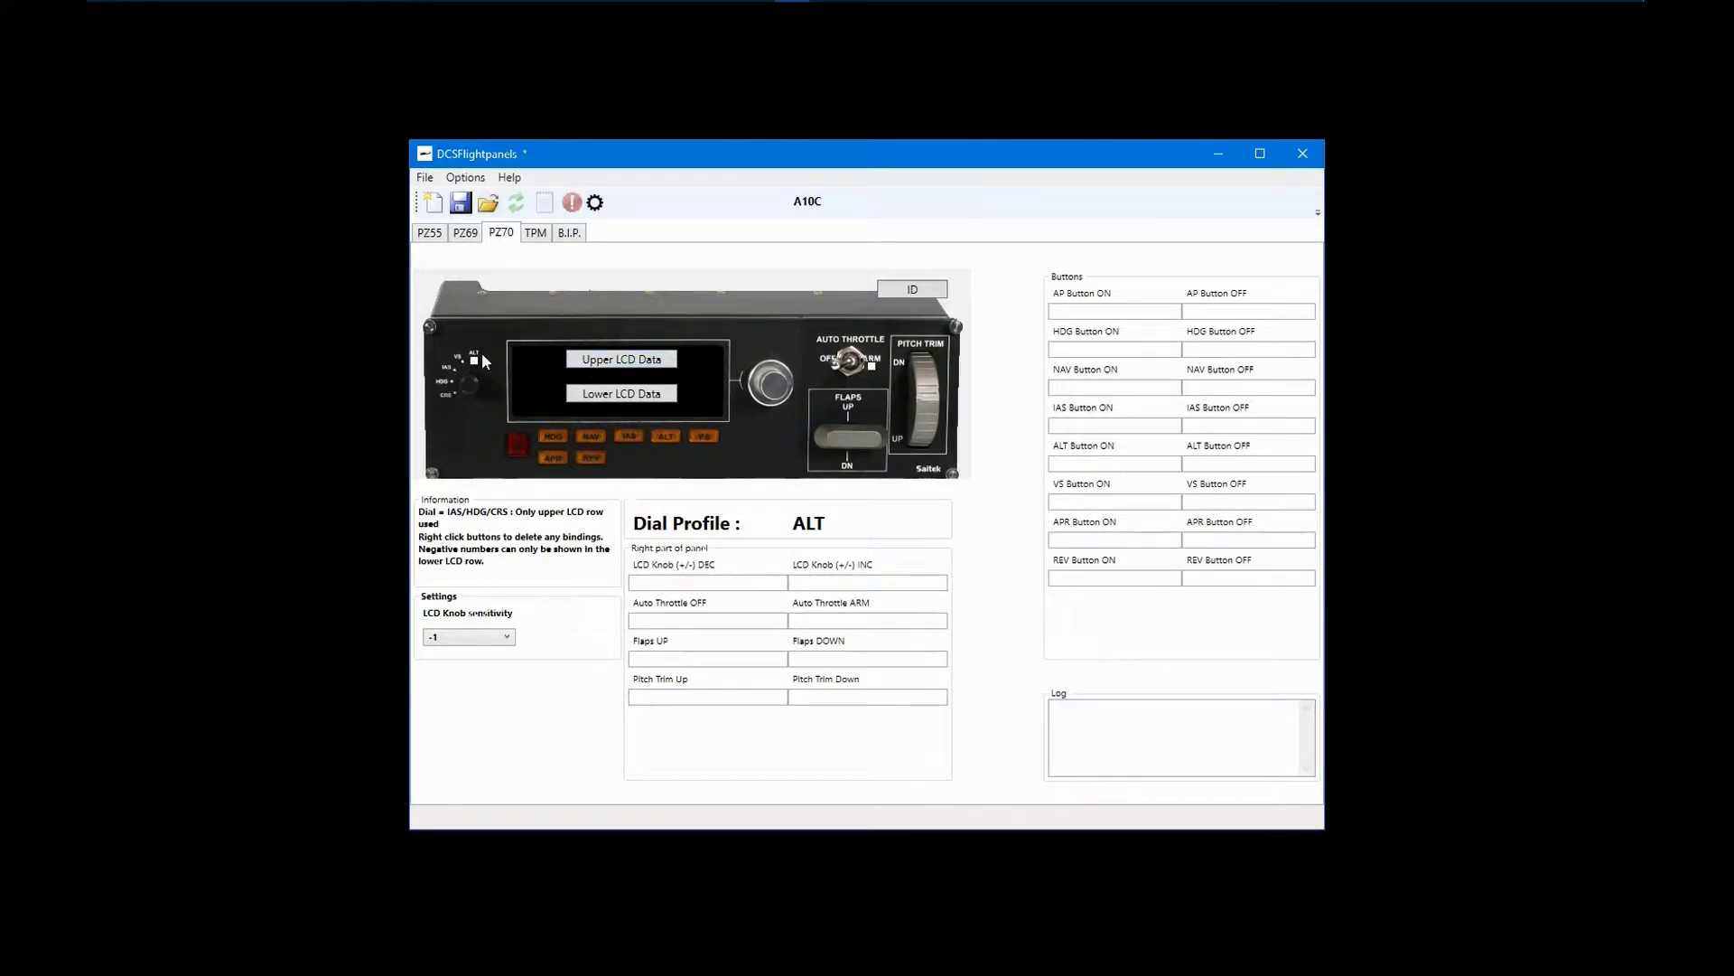
pyautogui.click(632, 364)
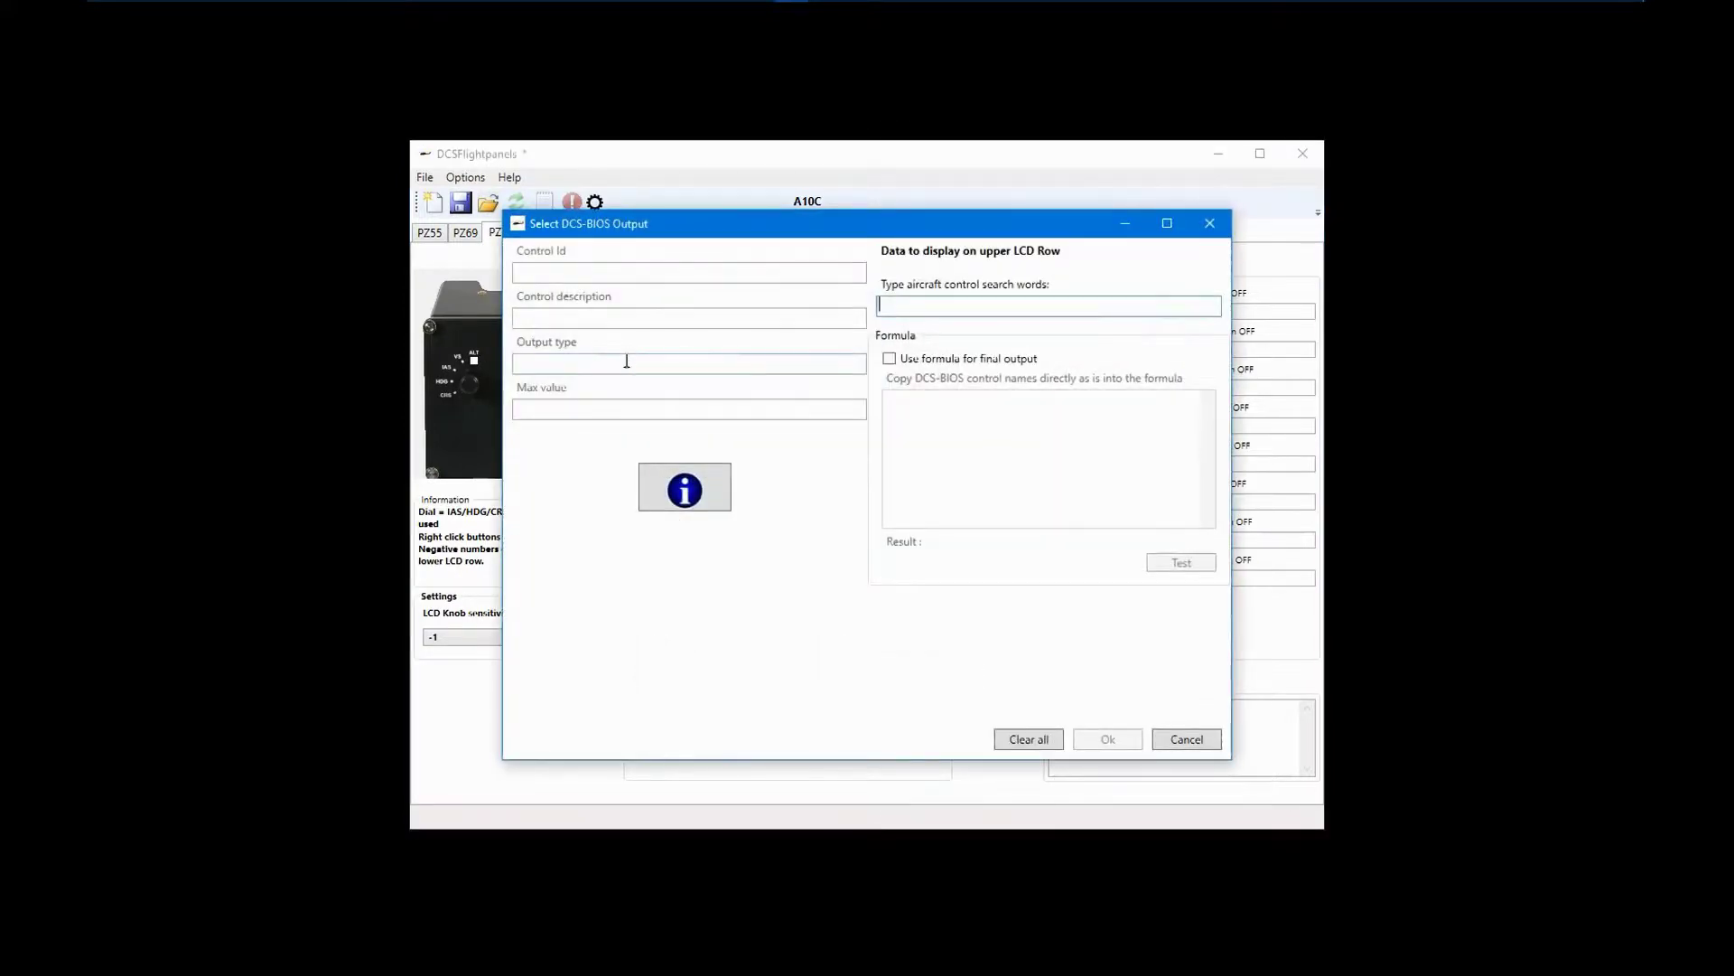
pyautogui.click(949, 303)
pyautogui.write('fuel')
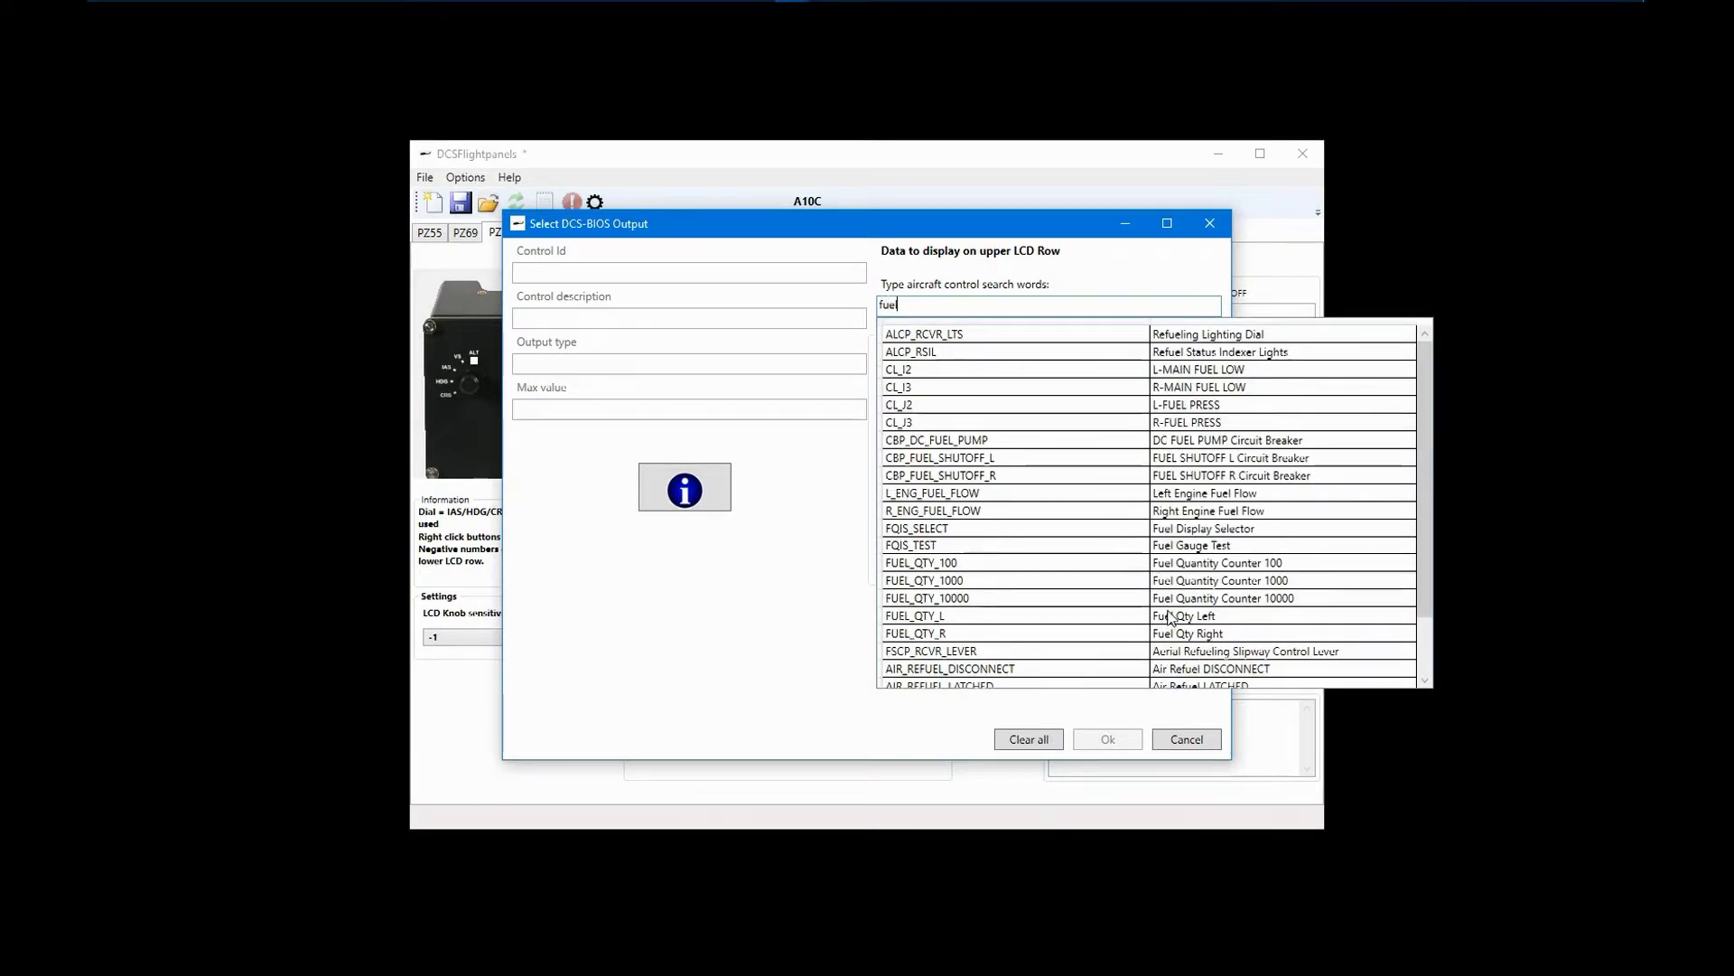
pyautogui.click(1166, 618)
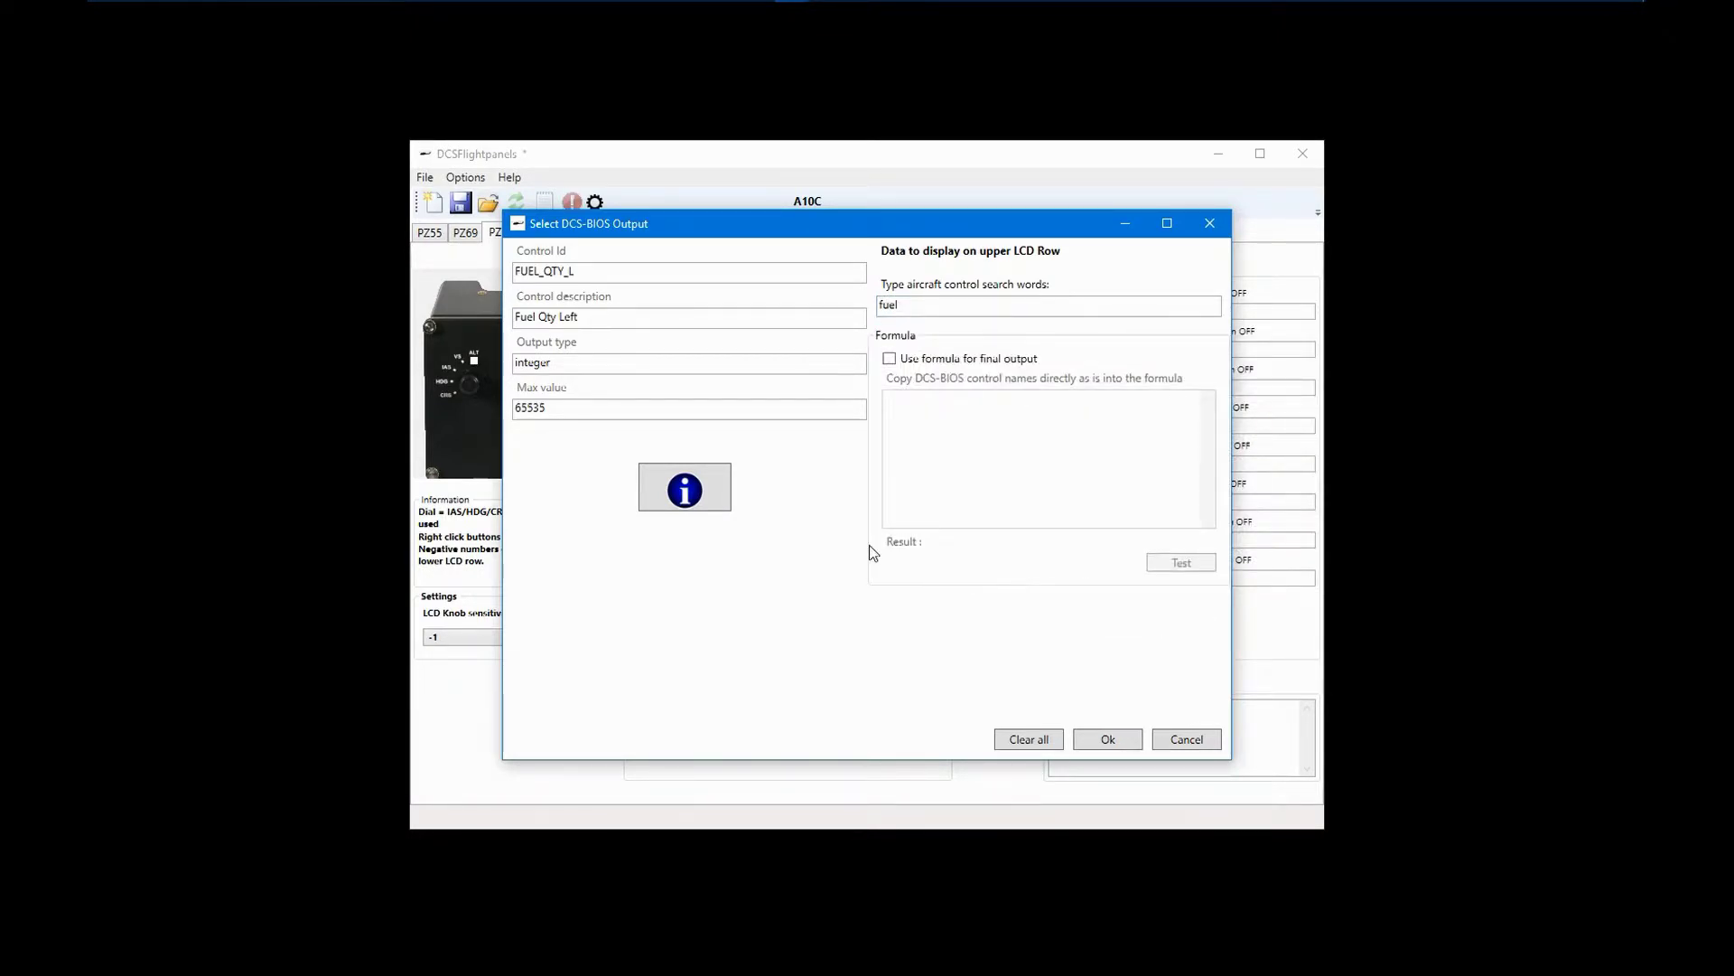
pyautogui.moveTo(560, 408); pyautogui.dragTo(504, 421)
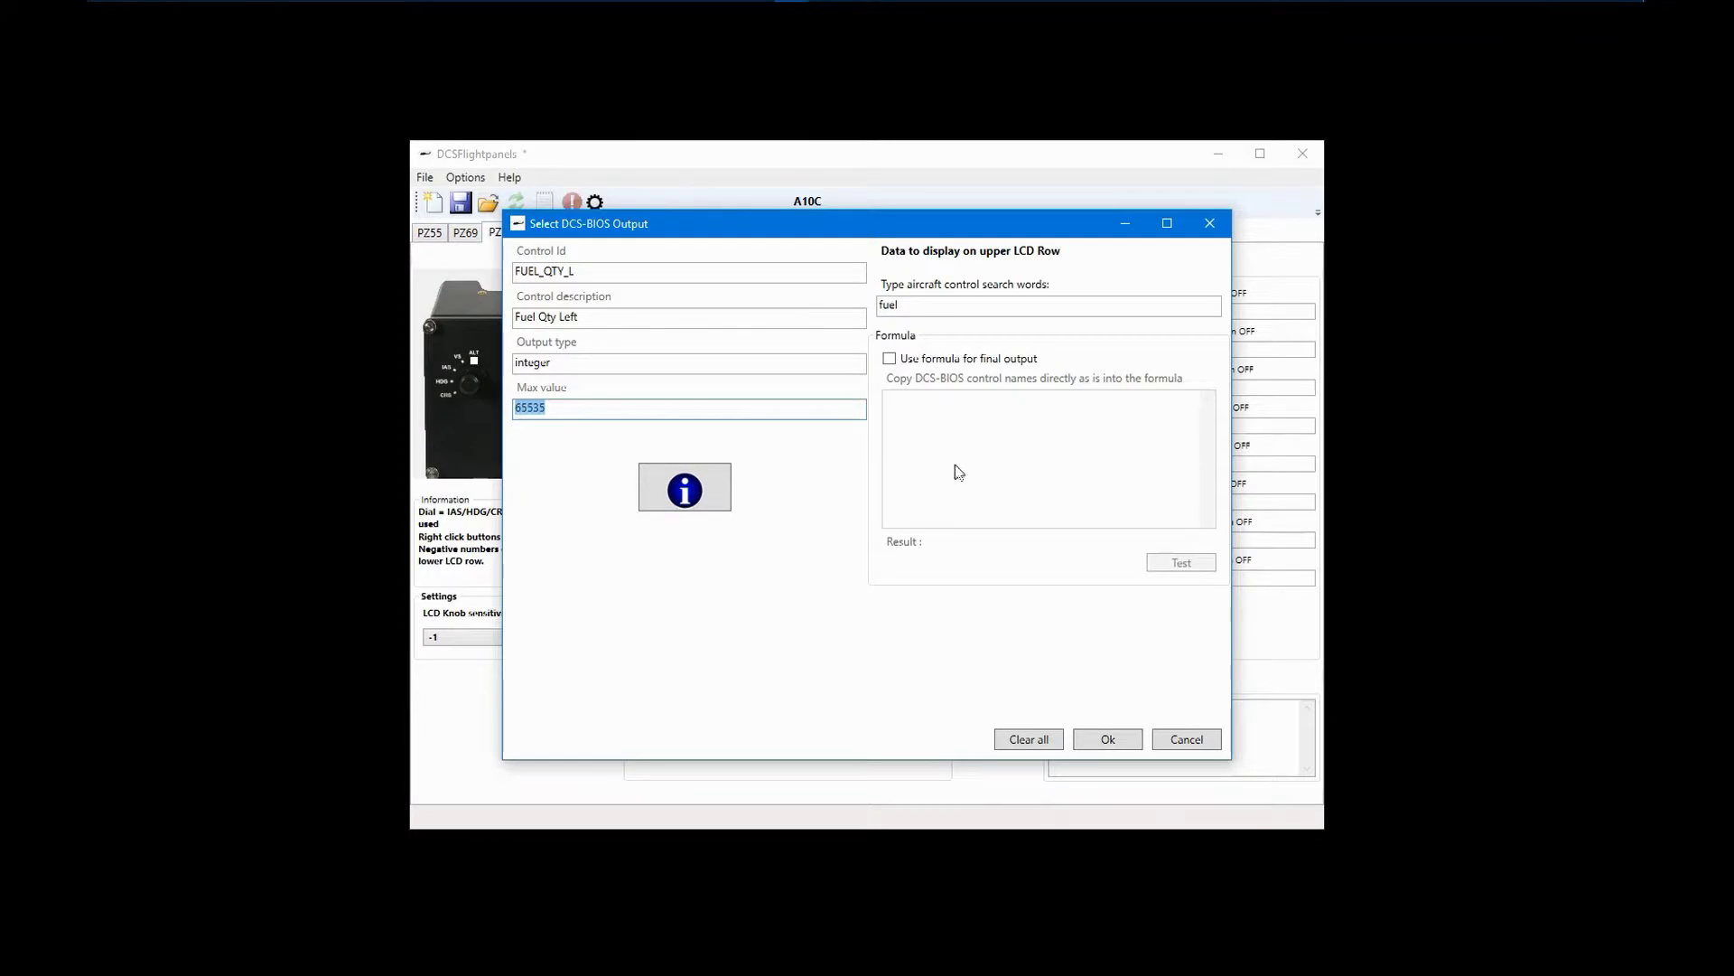
# Step: Enable a formula for the final output, enter 65535 * 0.091554 and test it
pyautogui.click(891, 360)
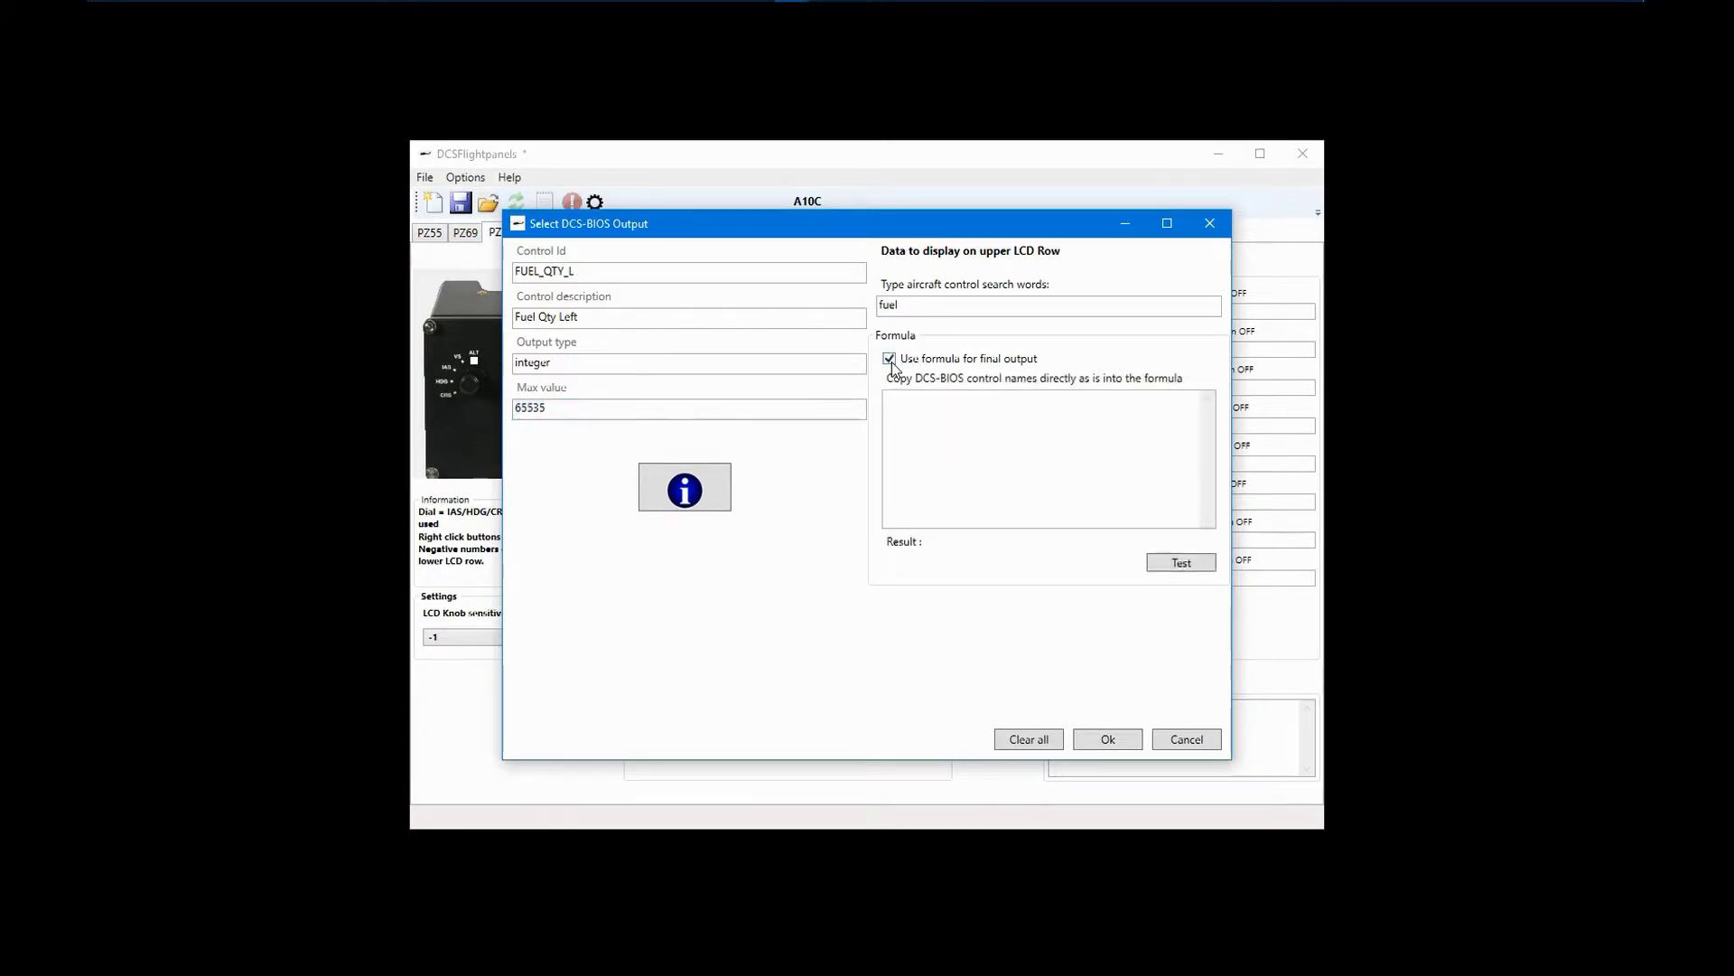
pyautogui.click(981, 444)
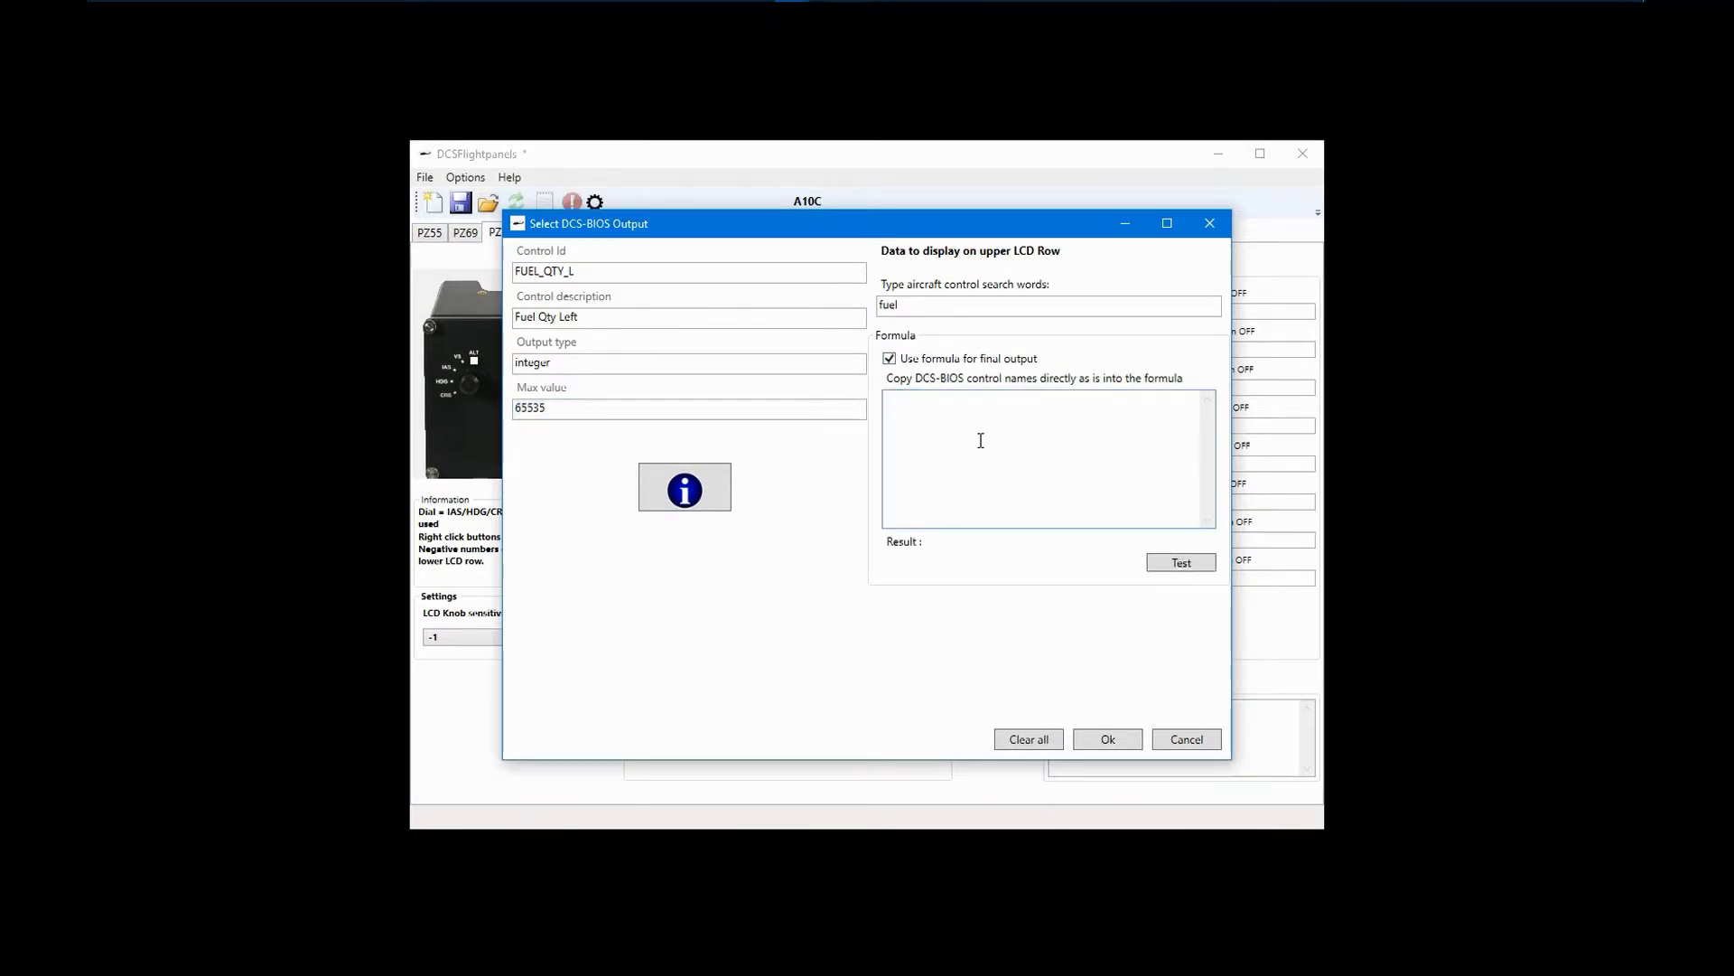
pyautogui.write('65535 * 0.091554')
pyautogui.click(1171, 564)
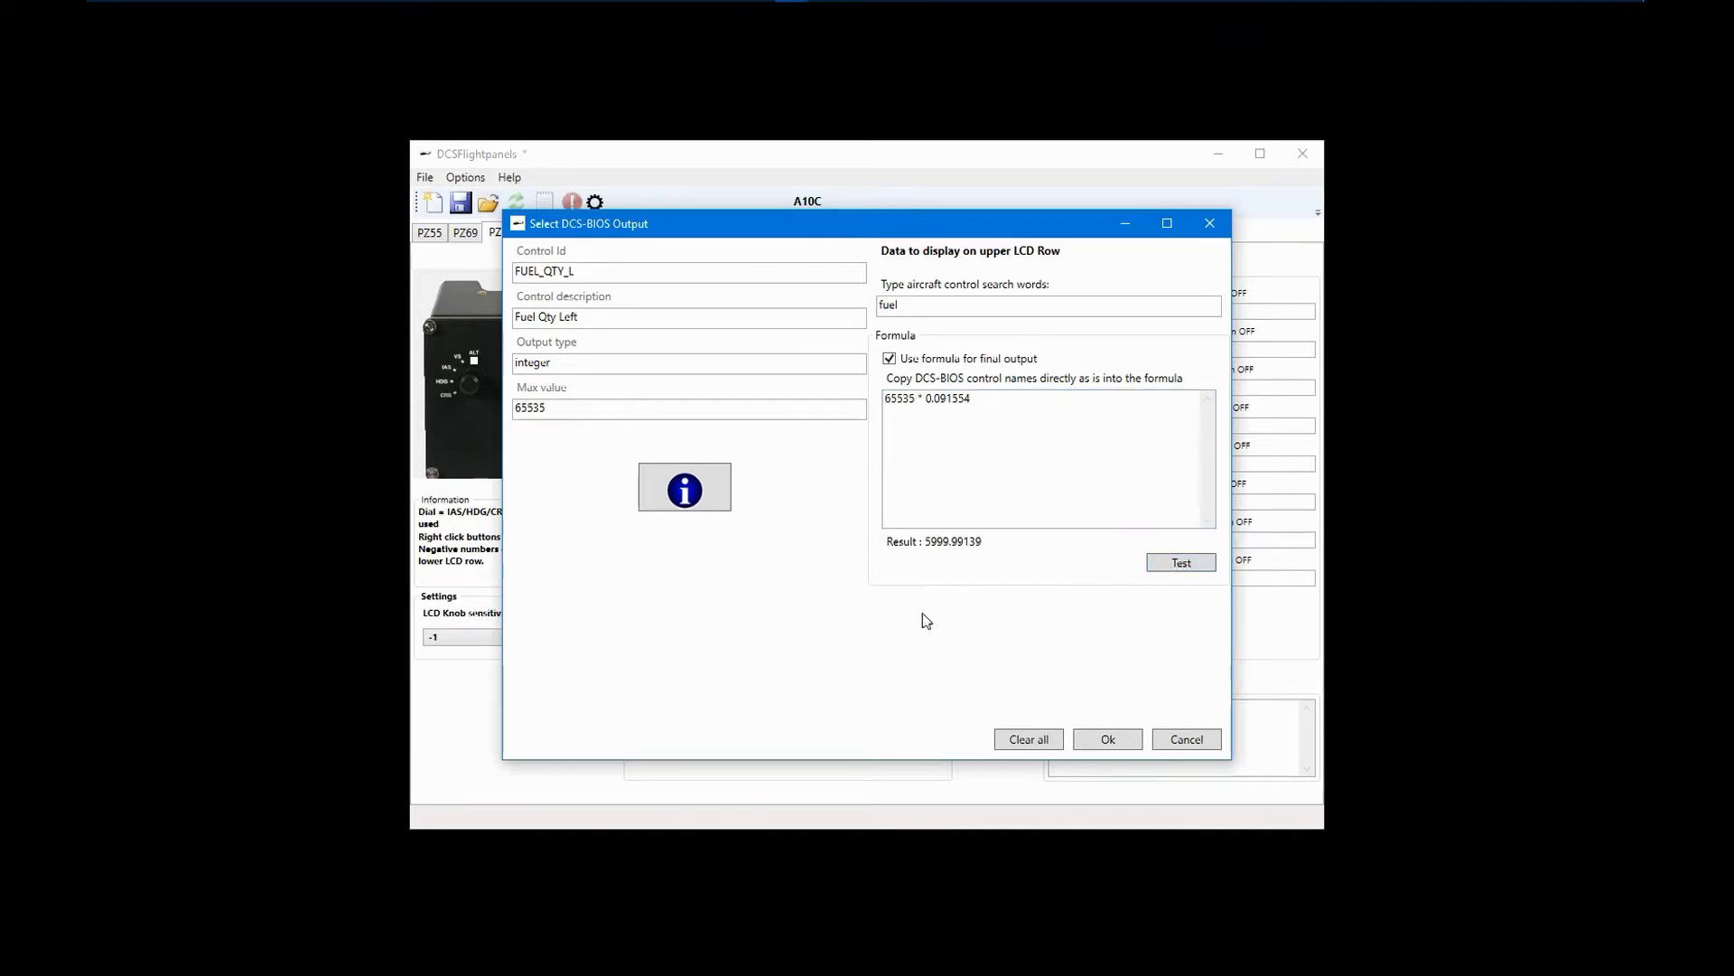
# Step: Divide the 65535 term of the formula by 2 and test the formula again
pyautogui.click(915, 397)
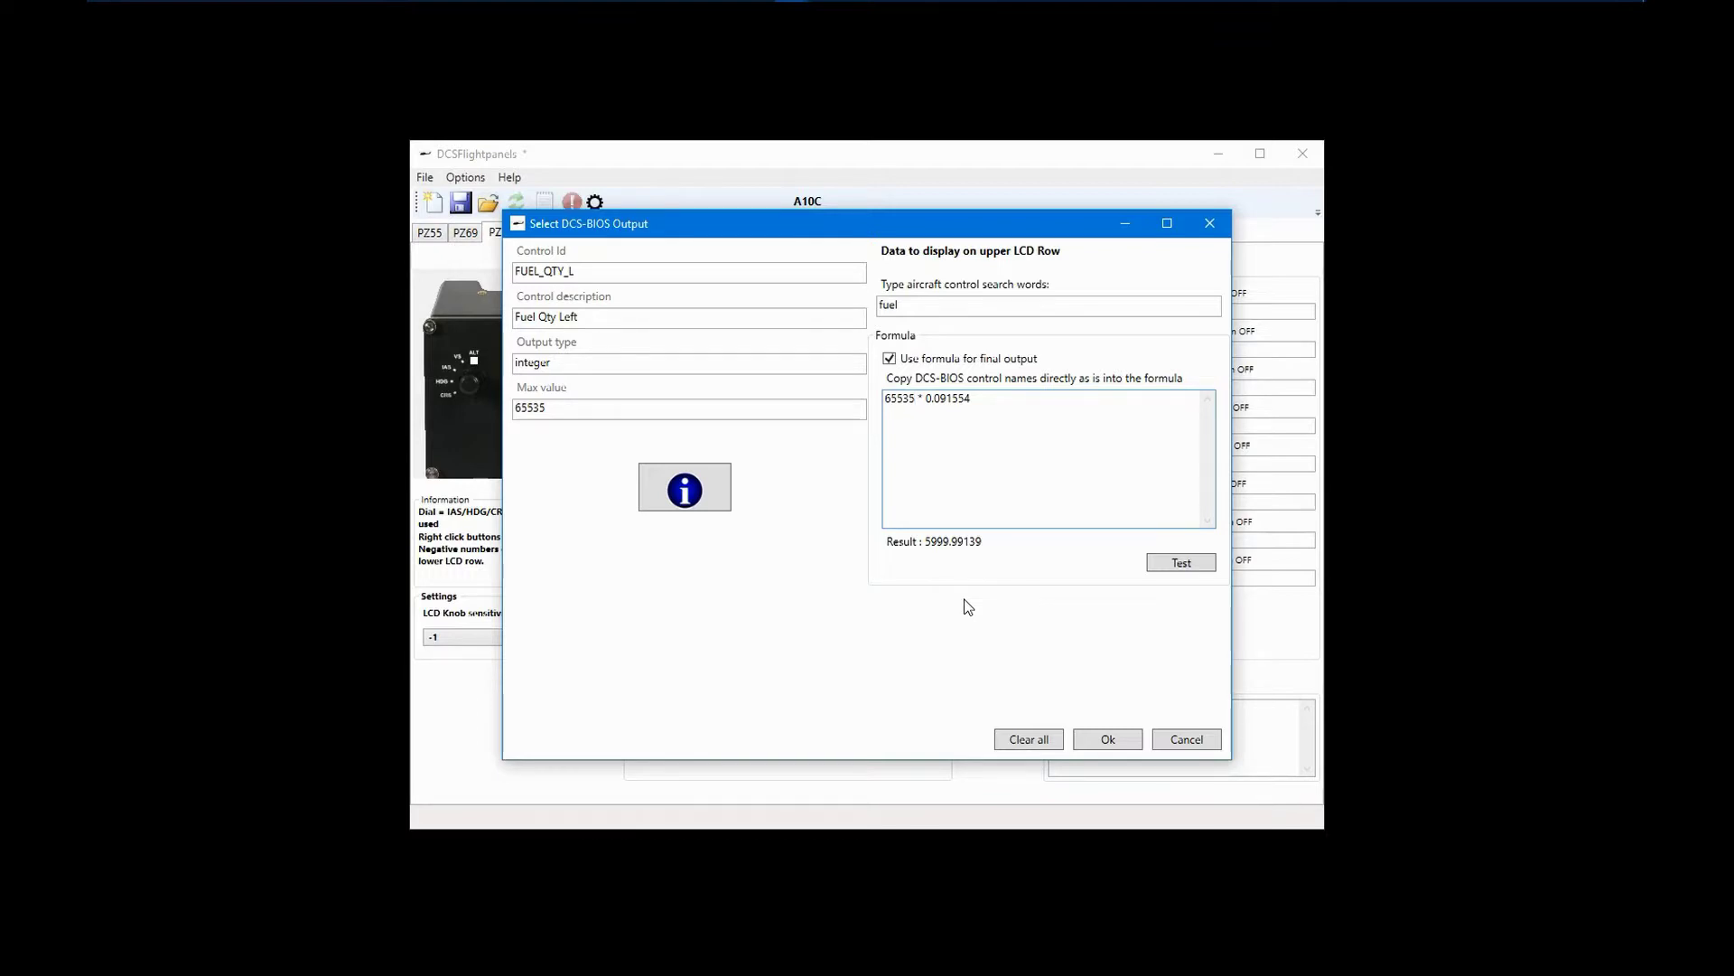
pyautogui.write('/2')
pyautogui.click(1177, 564)
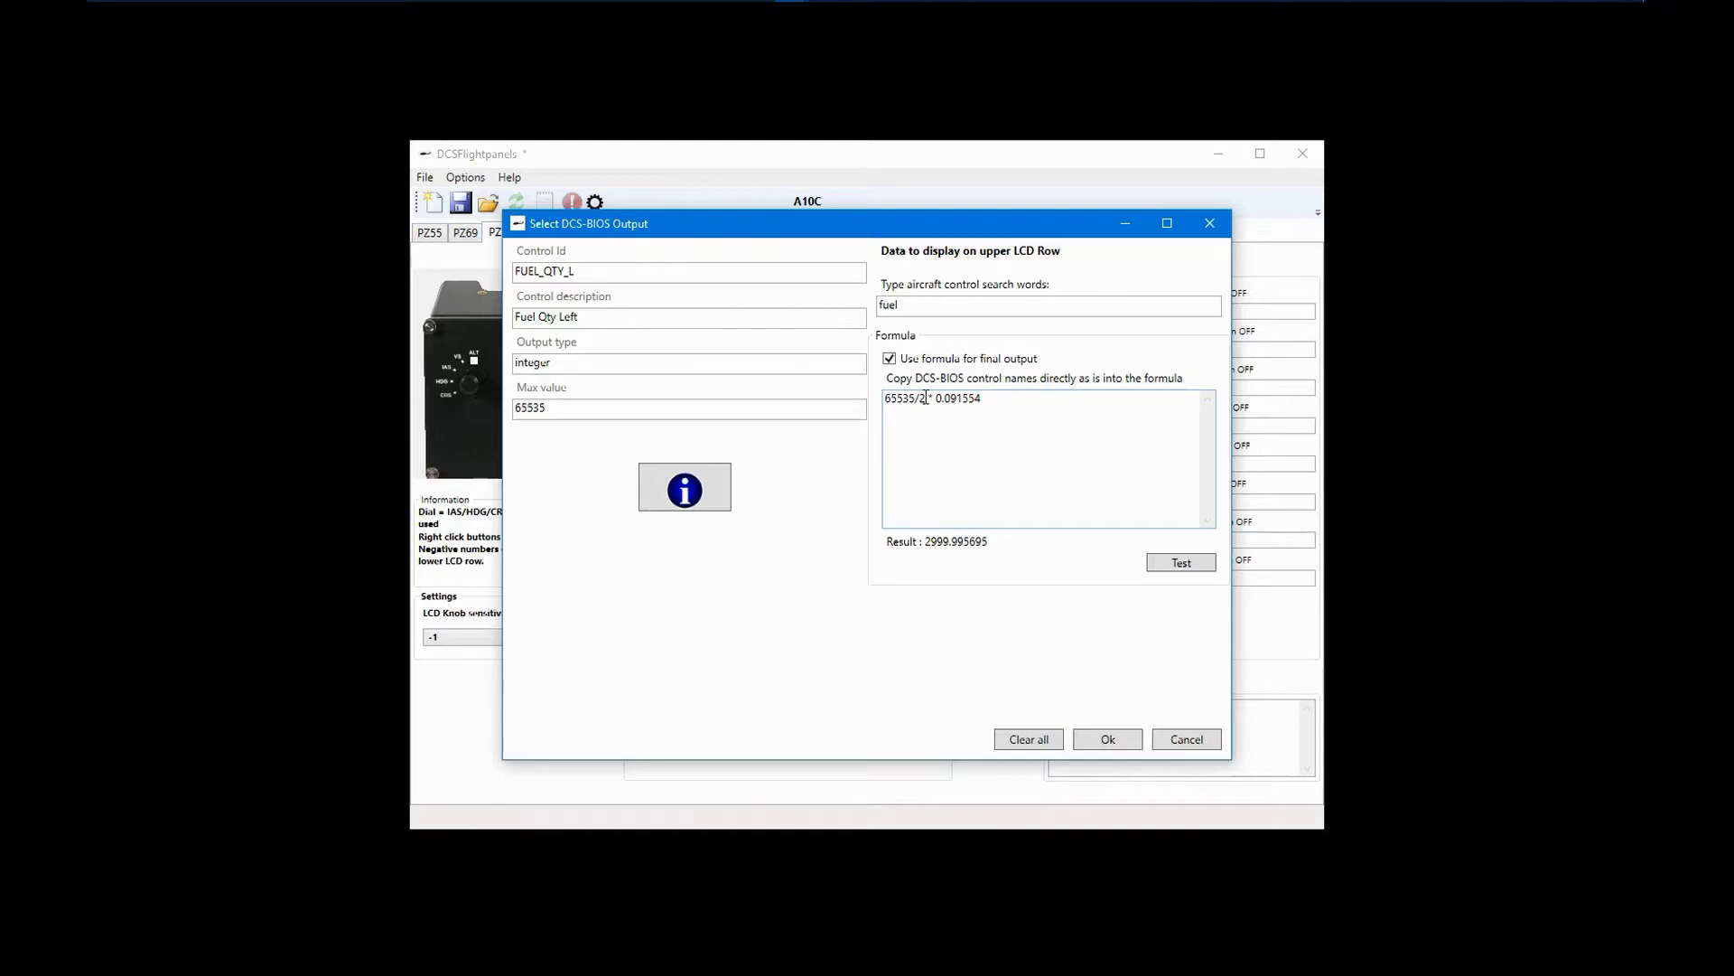
# Step: Replace 65535/2 in the formula with the control ID FUEL_QTY_L and accept the upper LCD output
pyautogui.moveTo(926, 397); pyautogui.dragTo(883, 407)
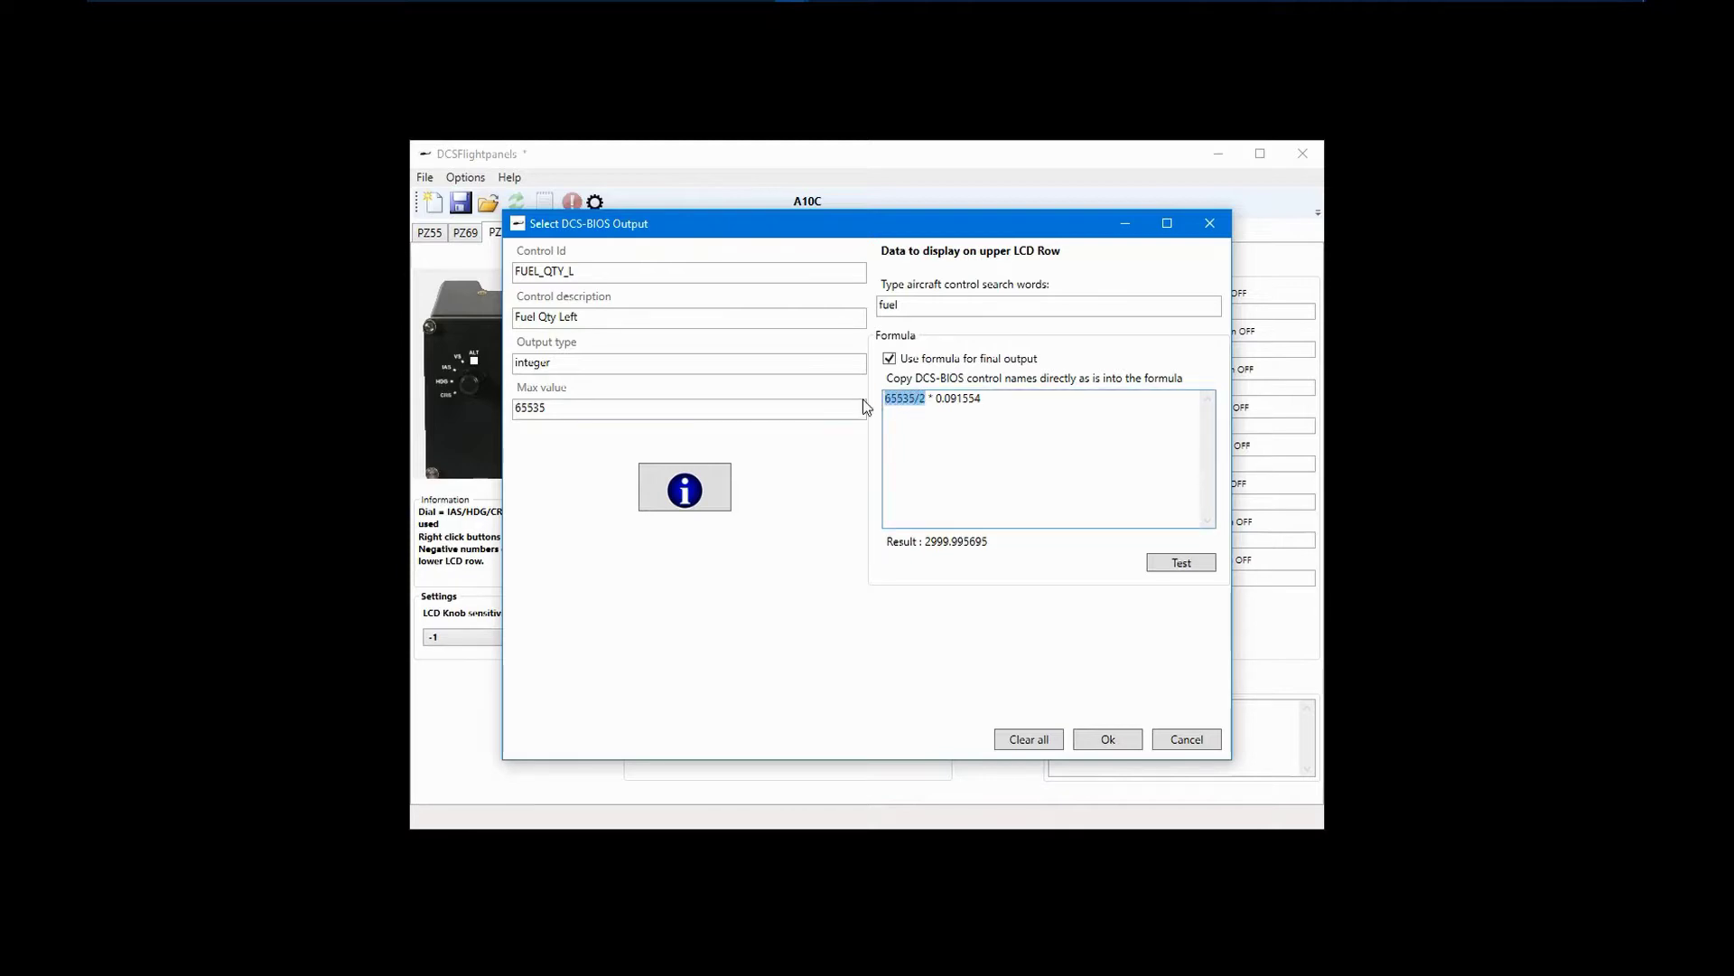
pyautogui.press('BackSpace')
pyautogui.moveTo(576, 271); pyautogui.dragTo(472, 259)
pyautogui.hotkey('ctrl', 'c')
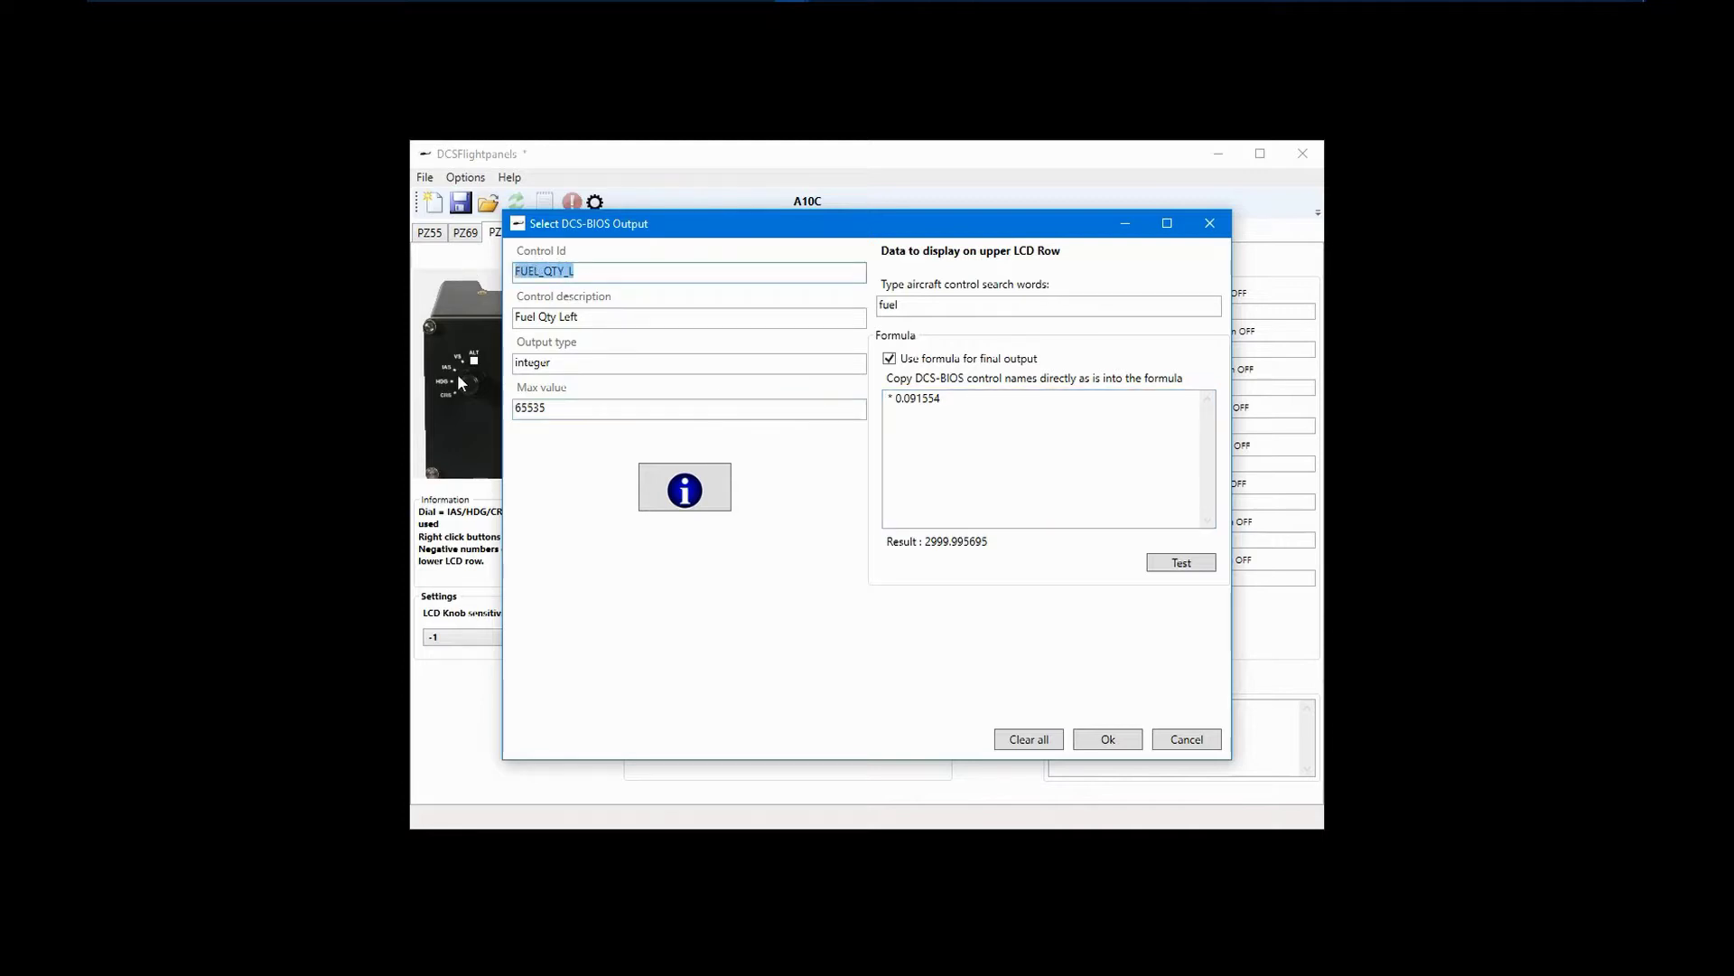
pyautogui.click(885, 399)
pyautogui.hotkey('ctrl', 'v')
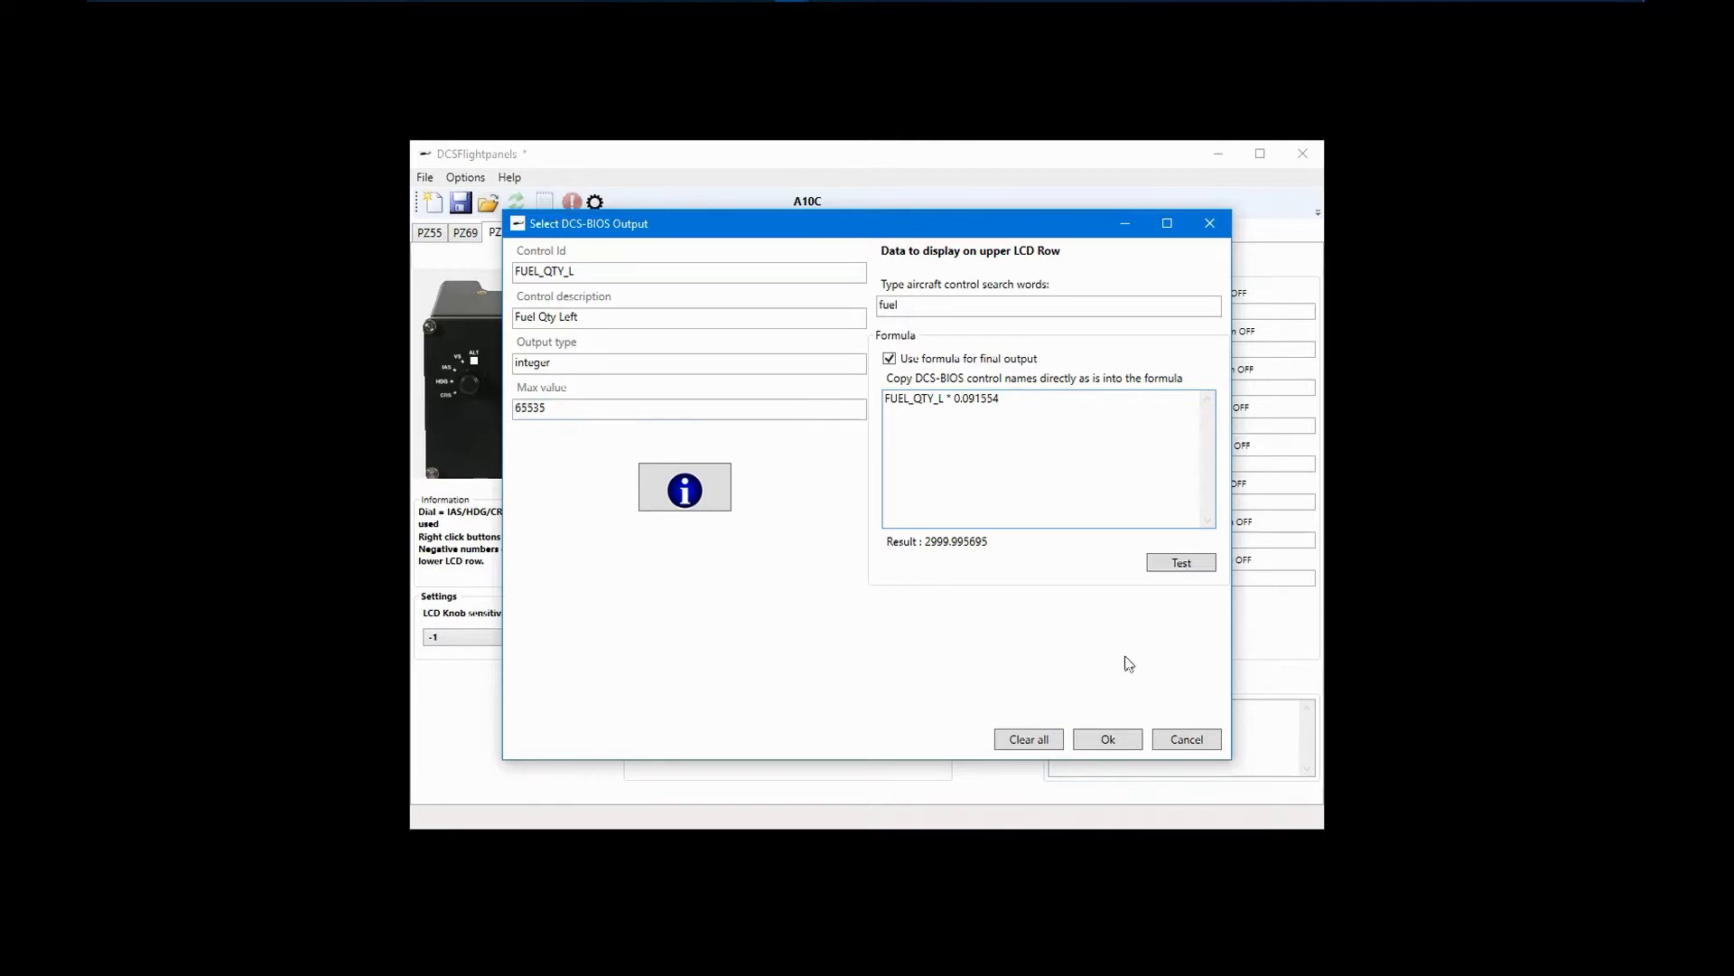
pyautogui.click(1100, 741)
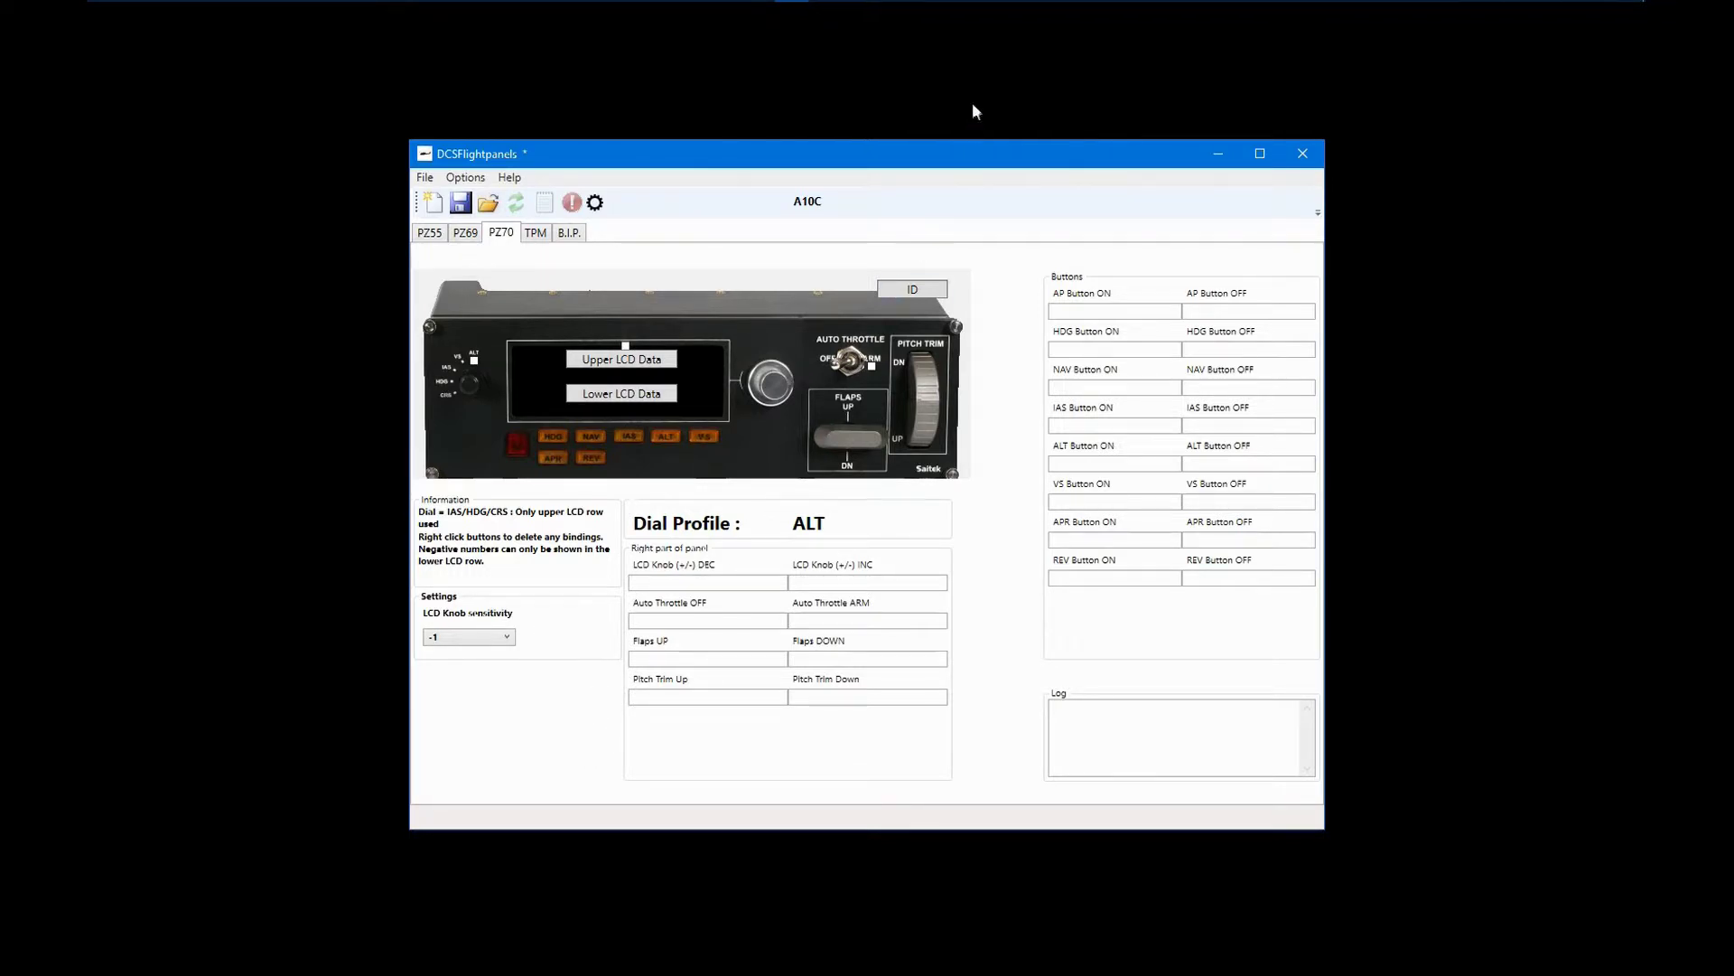
# Step: Switch to the Excel workbook and add the headers x in A5 and y in B5 for a second data table
pyautogui.moveTo(972, 4)
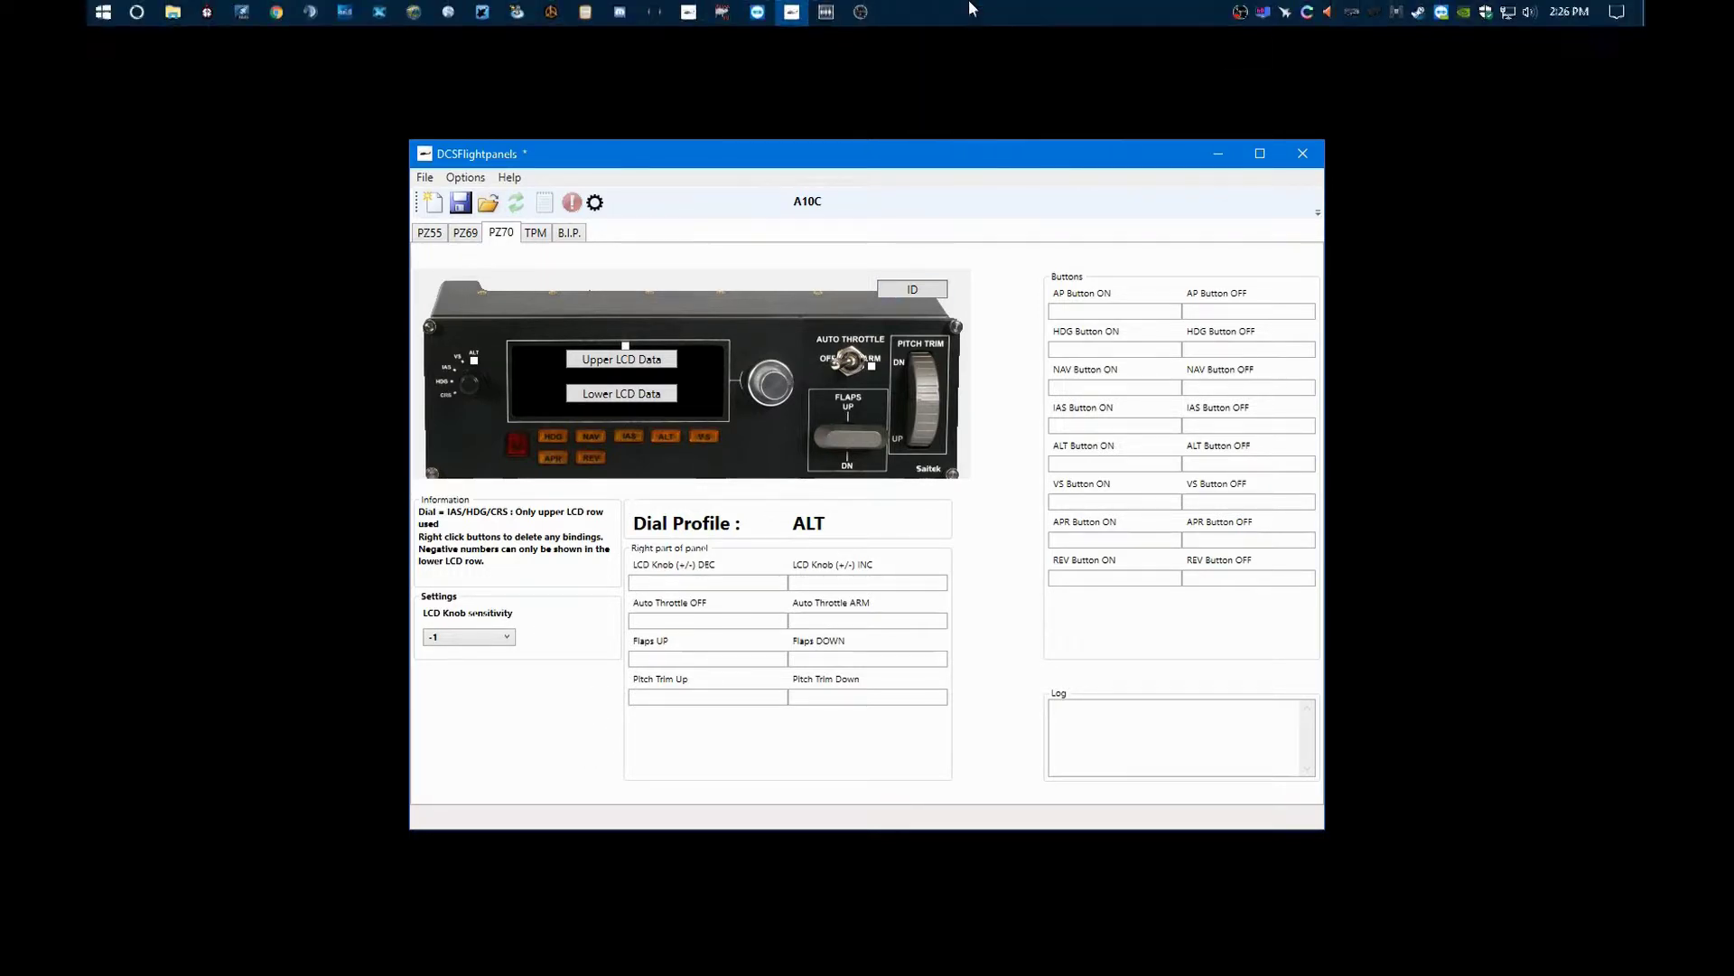
pyautogui.click(759, 15)
pyautogui.click(841, 112)
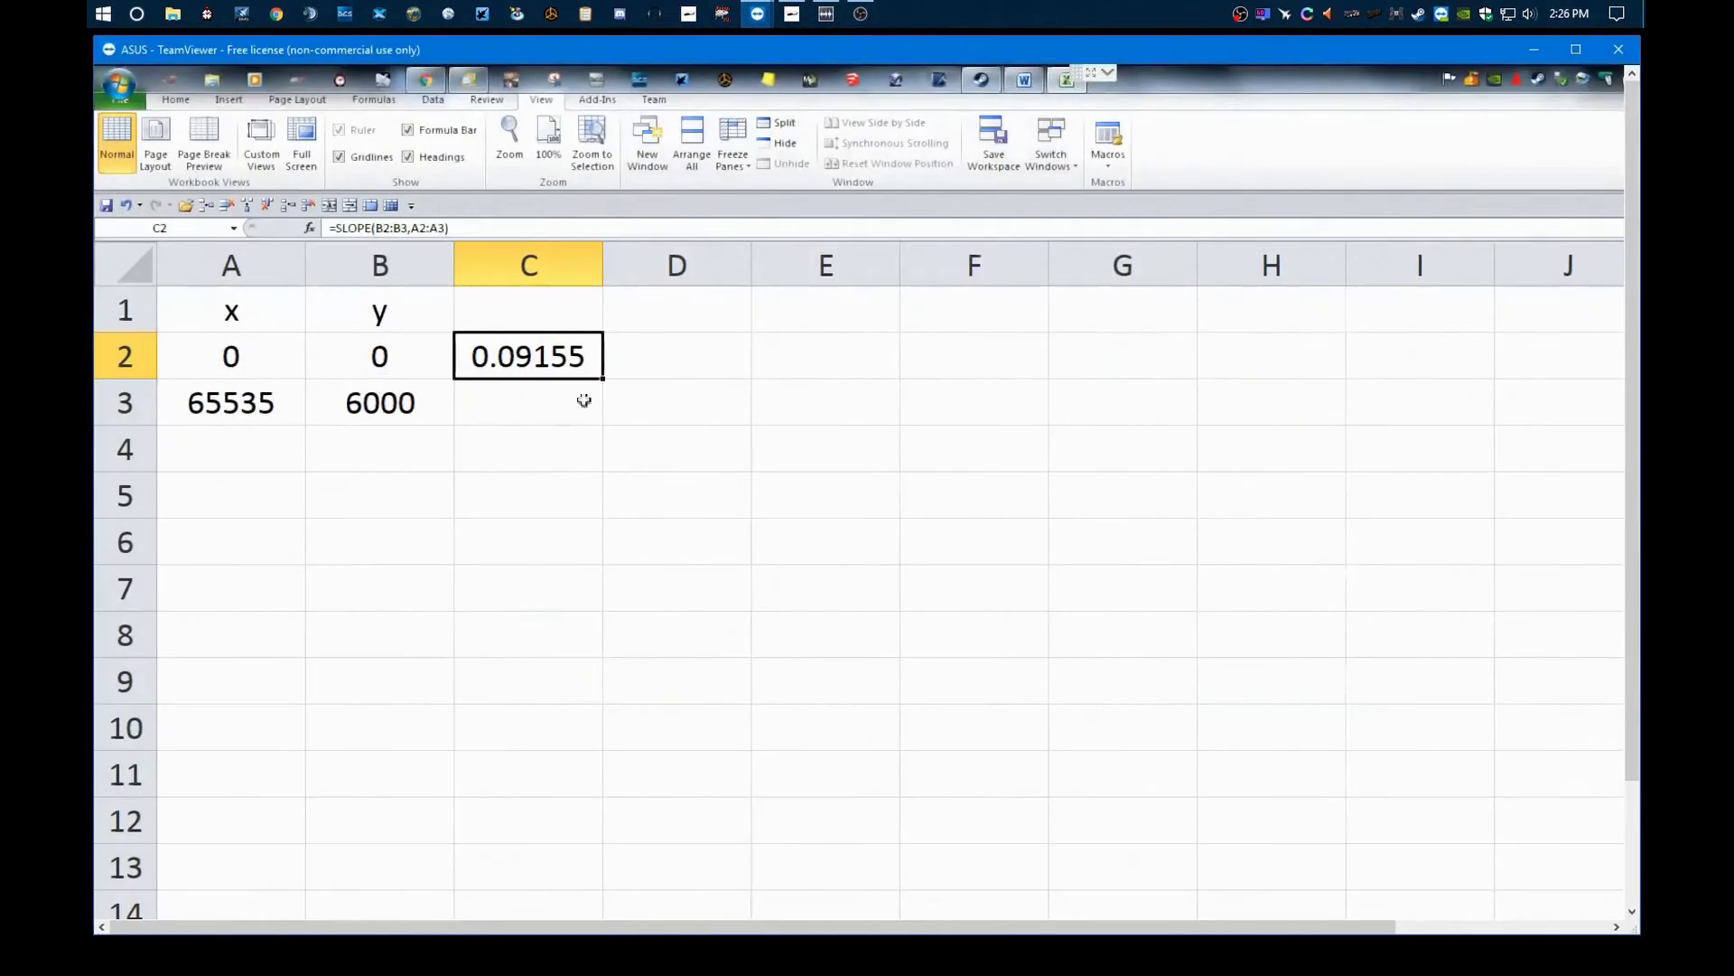
pyautogui.click(237, 495)
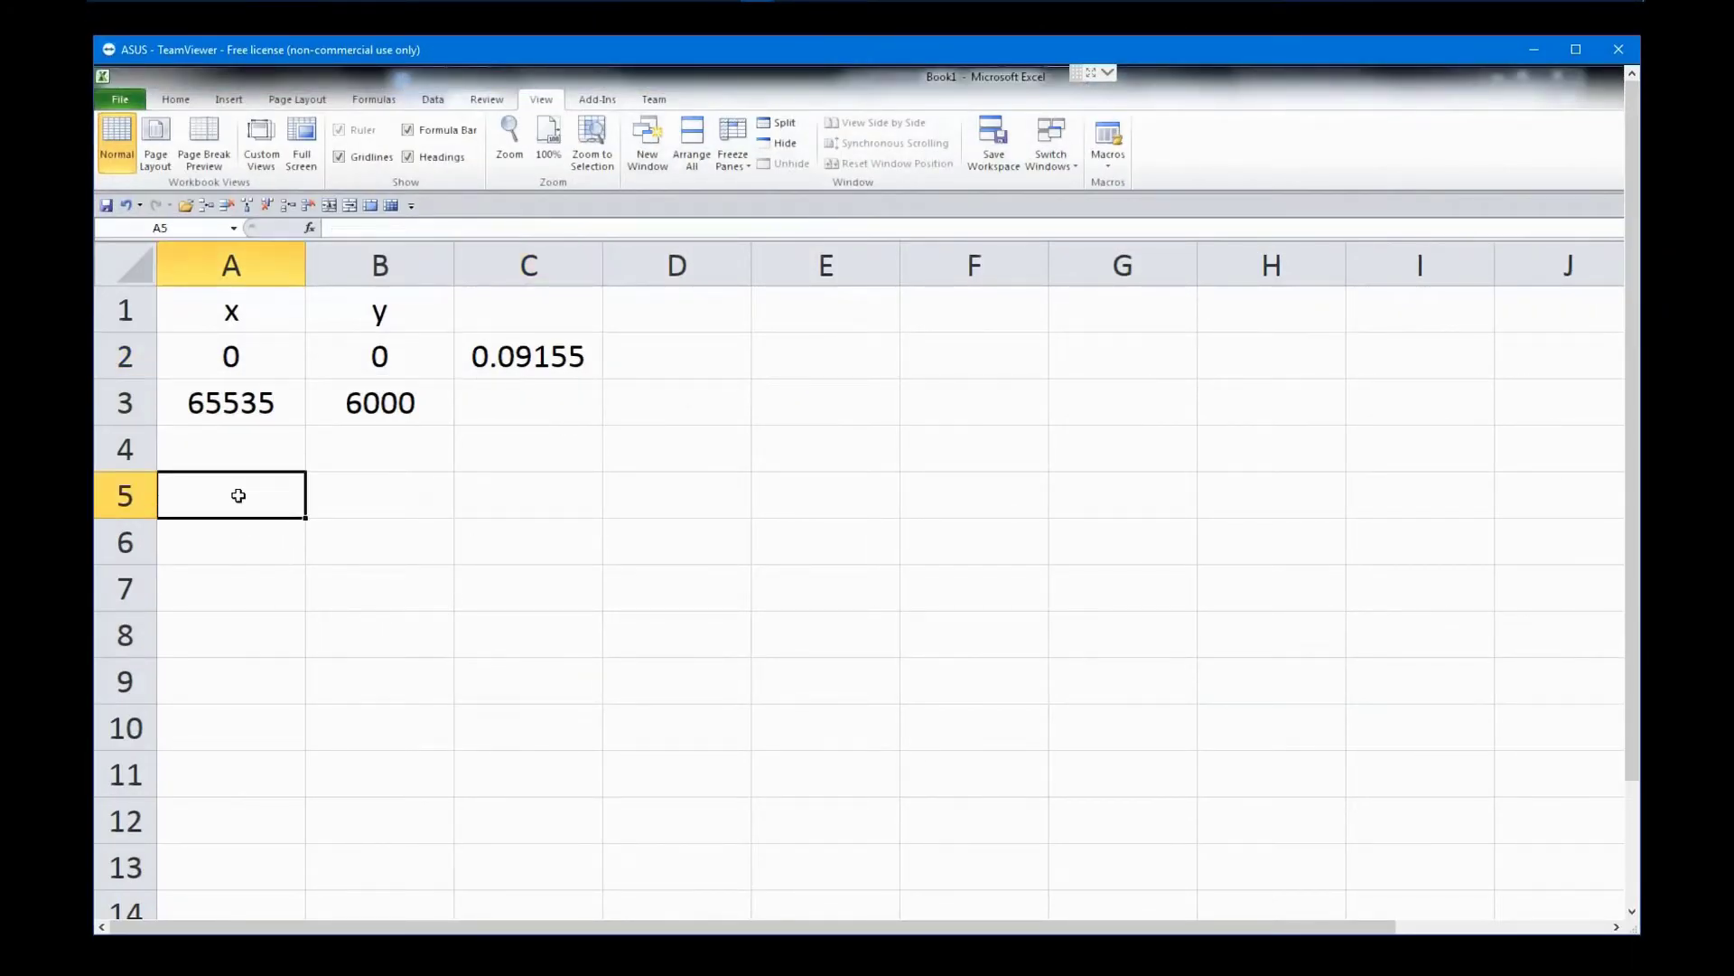
pyautogui.write('x')
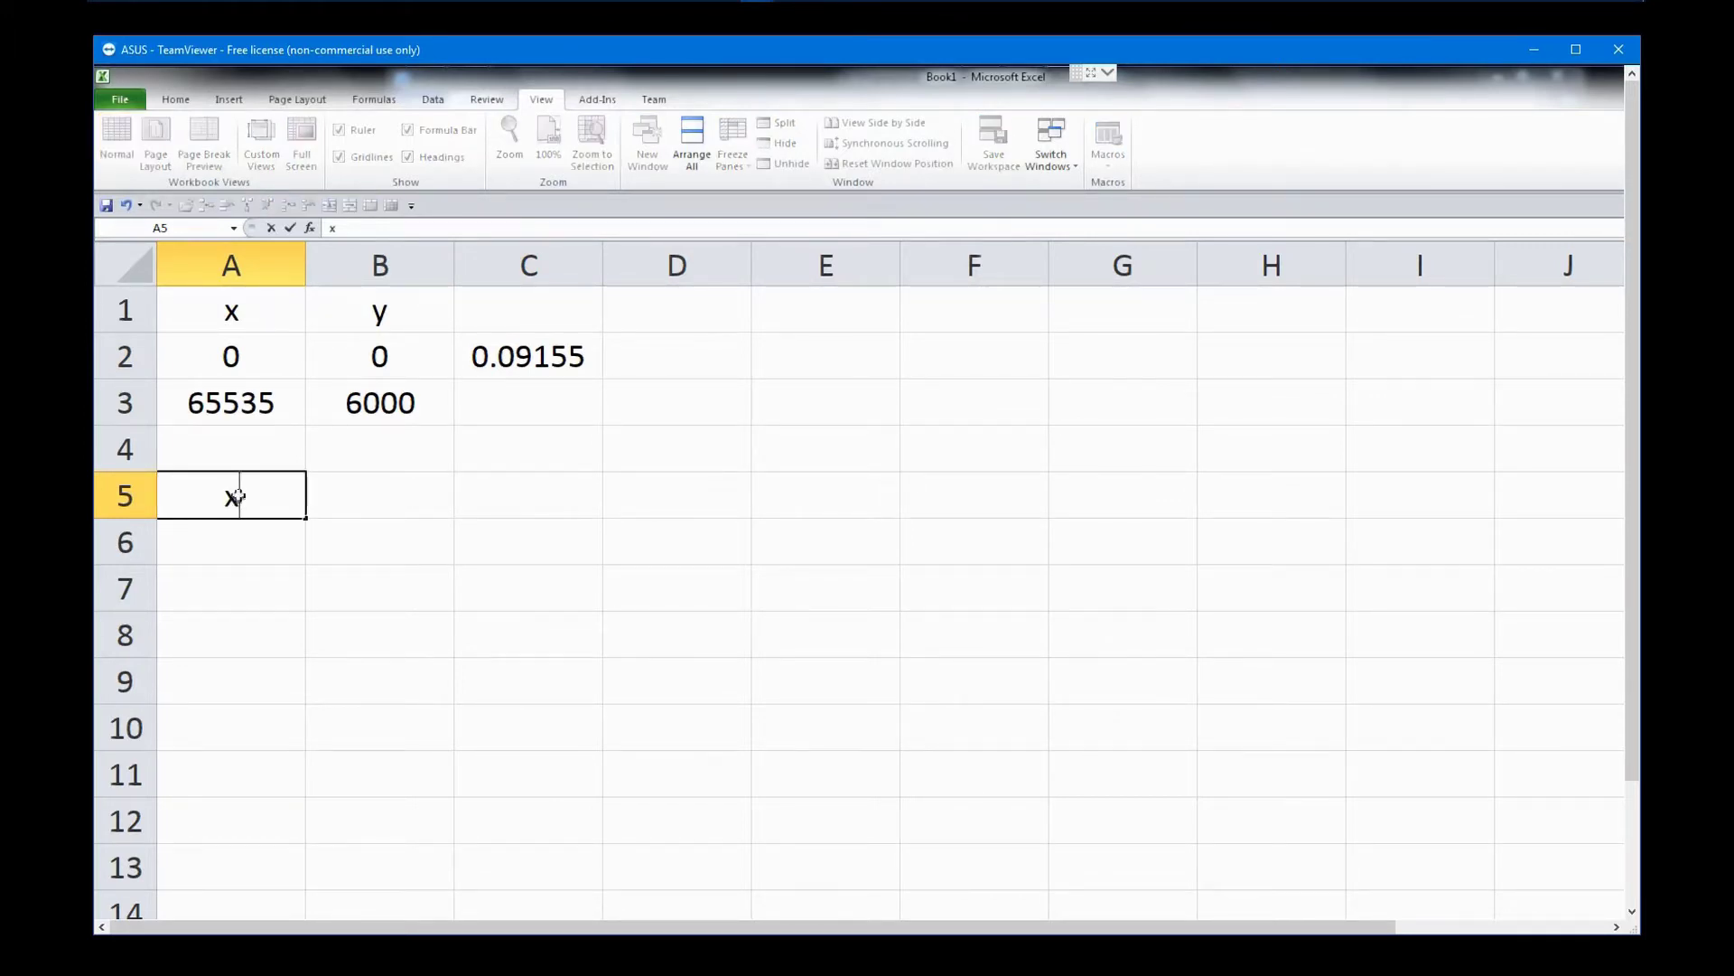
pyautogui.press('Tab')
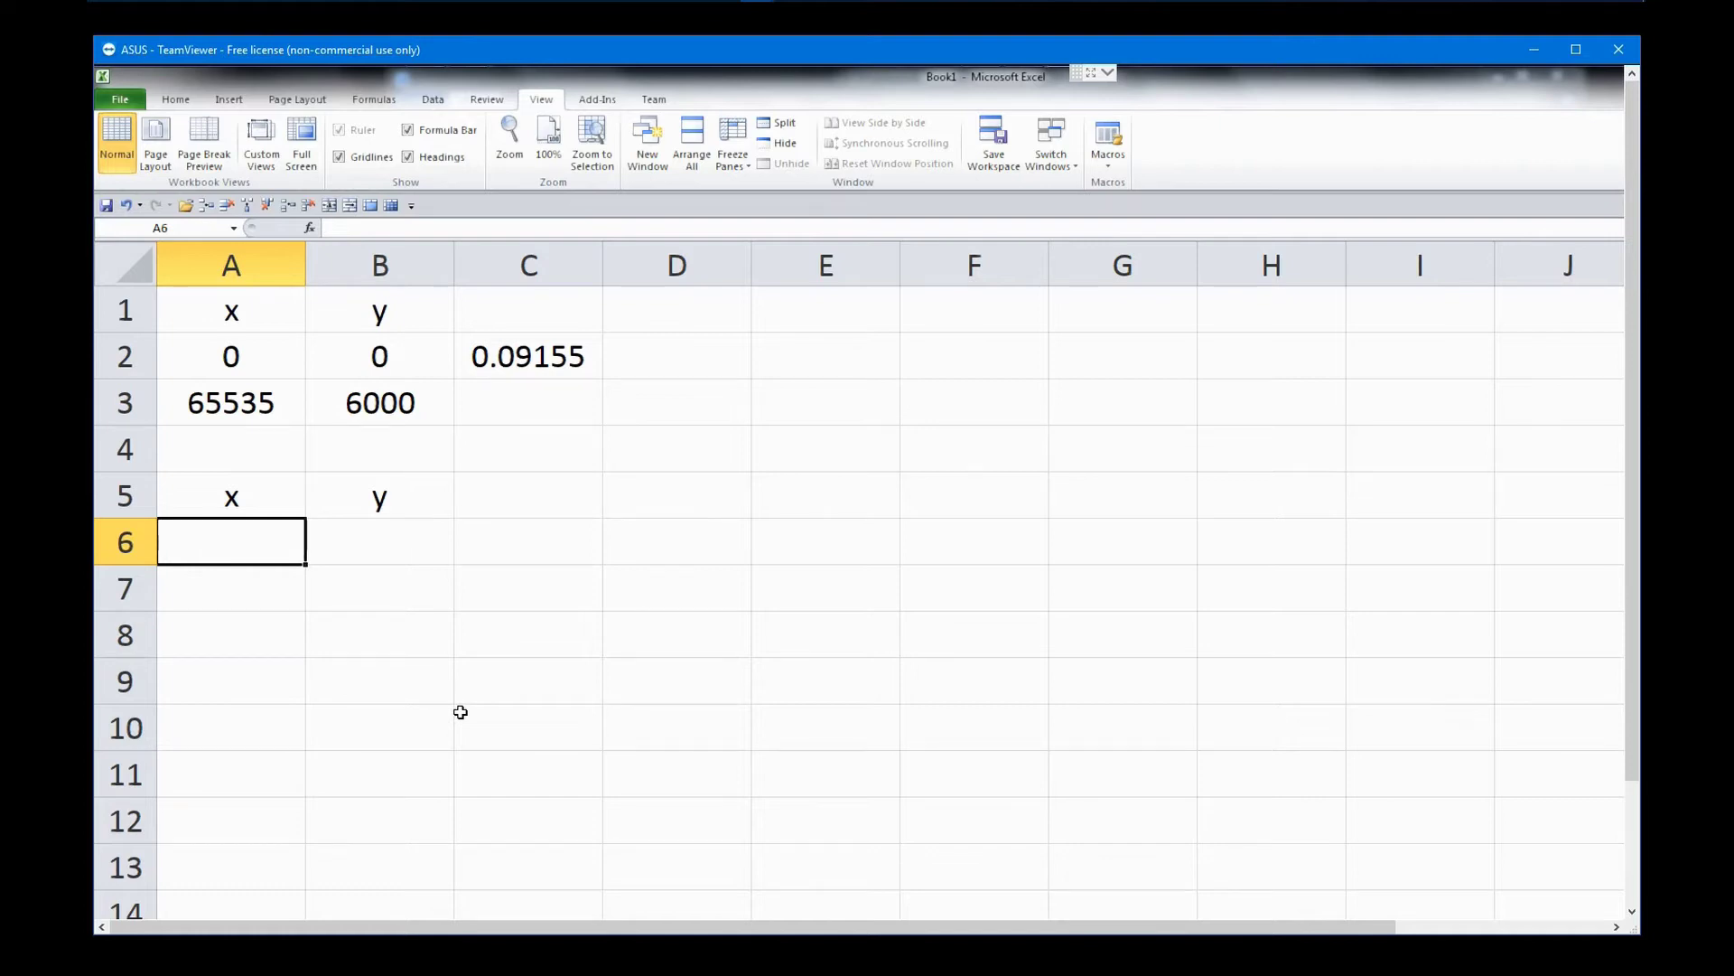
# Step: Fill the second table with x values 0 and 1 in A6:A7 and y values 100 and 800 in B6:B7
pyautogui.write('0')
pyautogui.press('Return')
pyautogui.write('1')
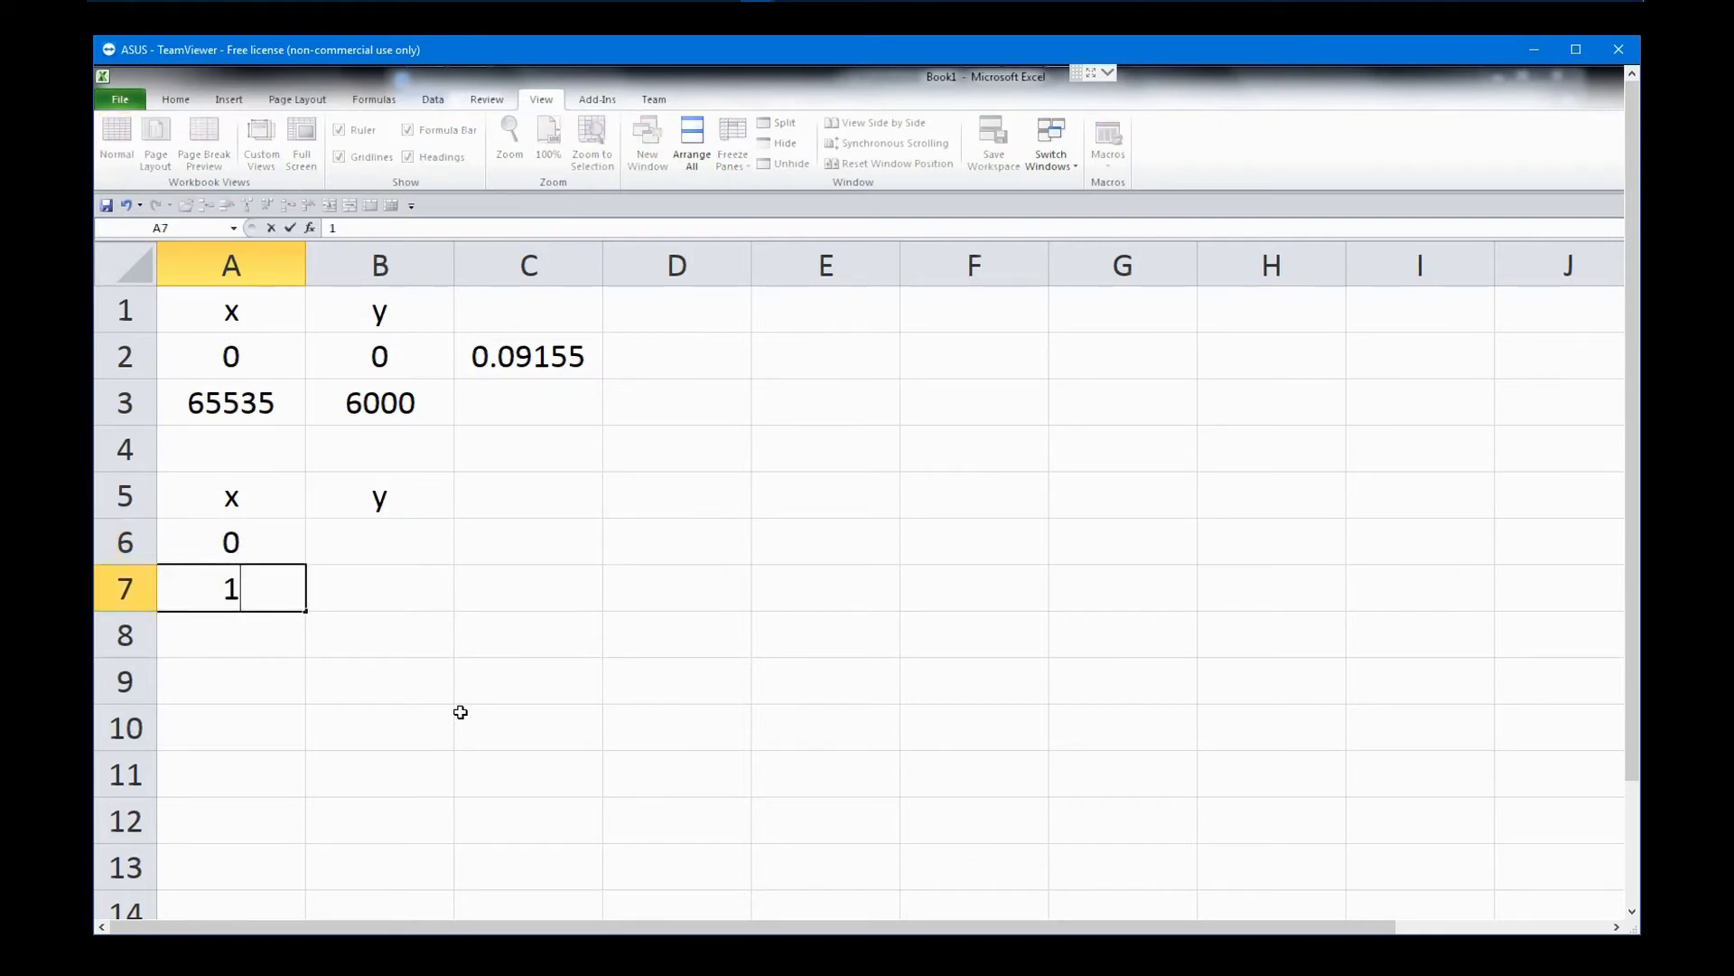
pyautogui.press('Return')
pyautogui.click(419, 546)
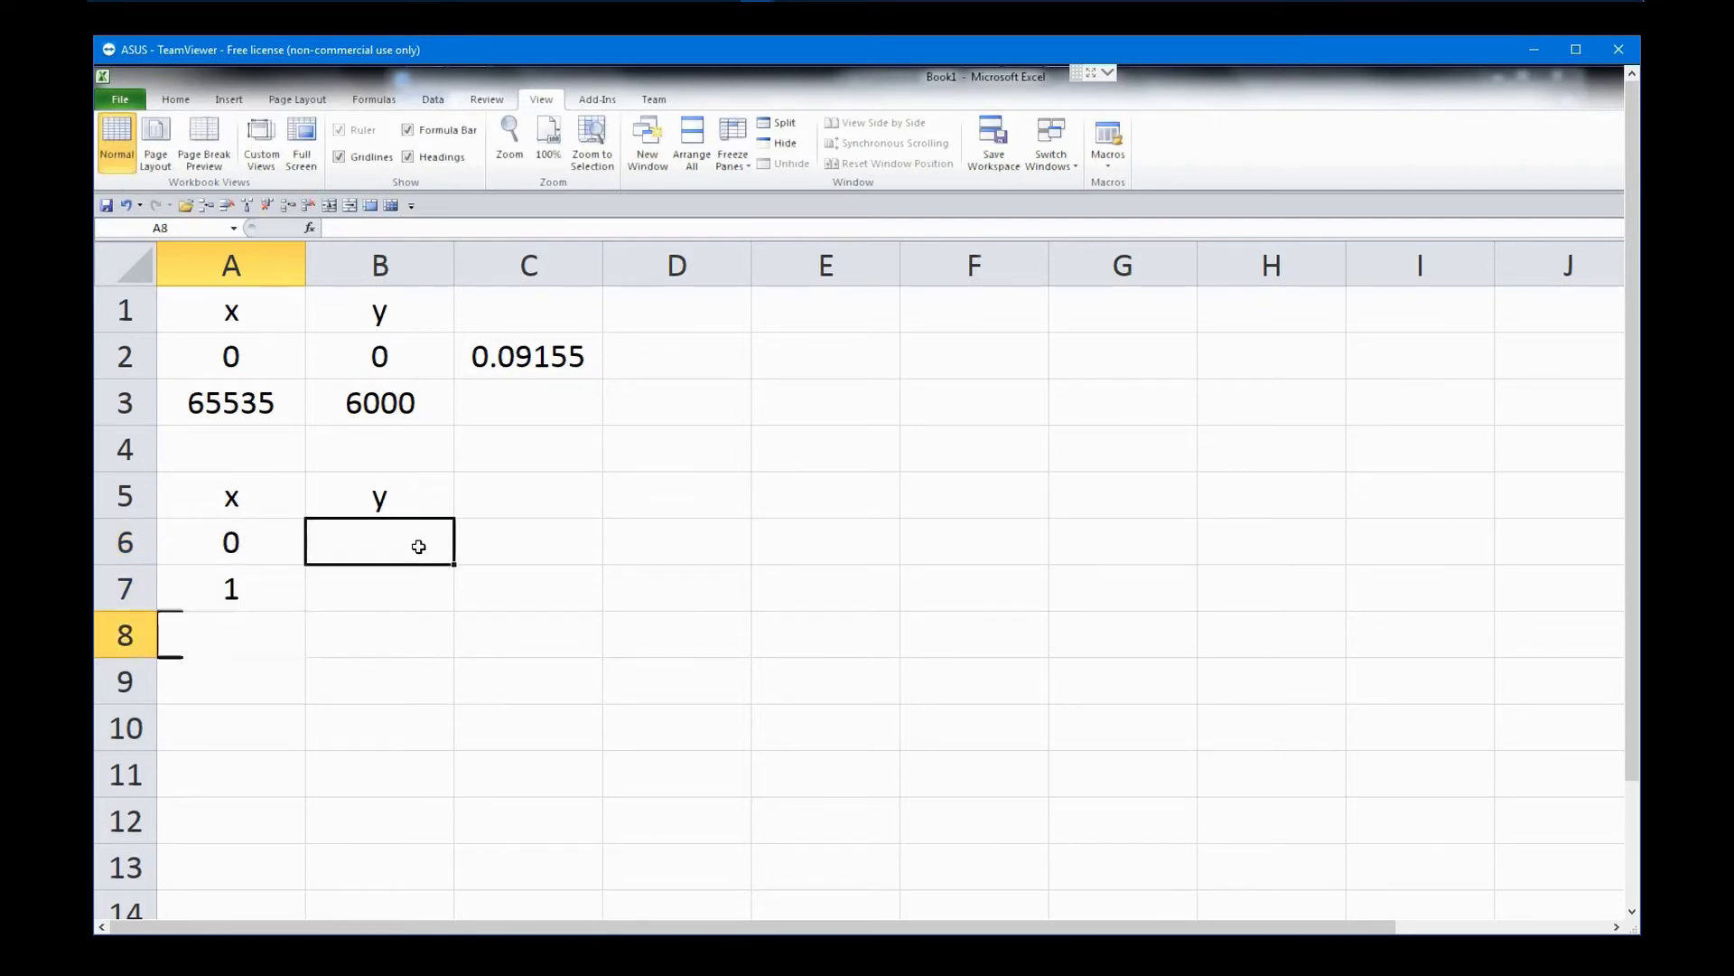
pyautogui.write('100')
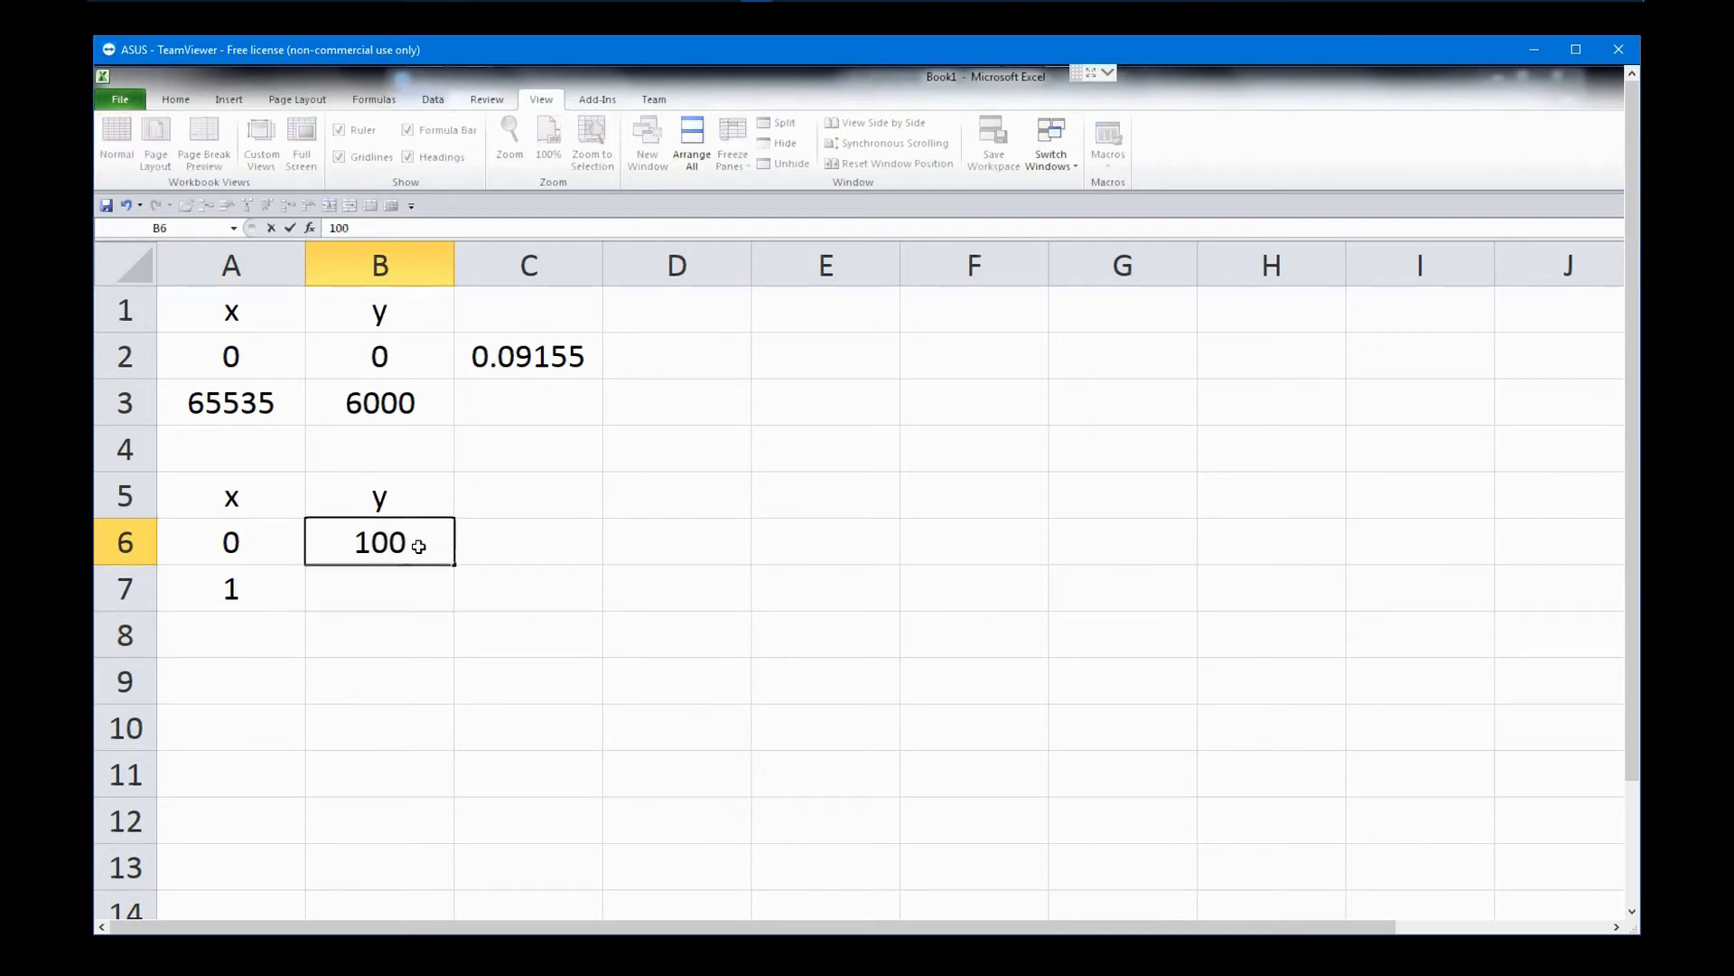
pyautogui.press('Return')
pyautogui.write('800')
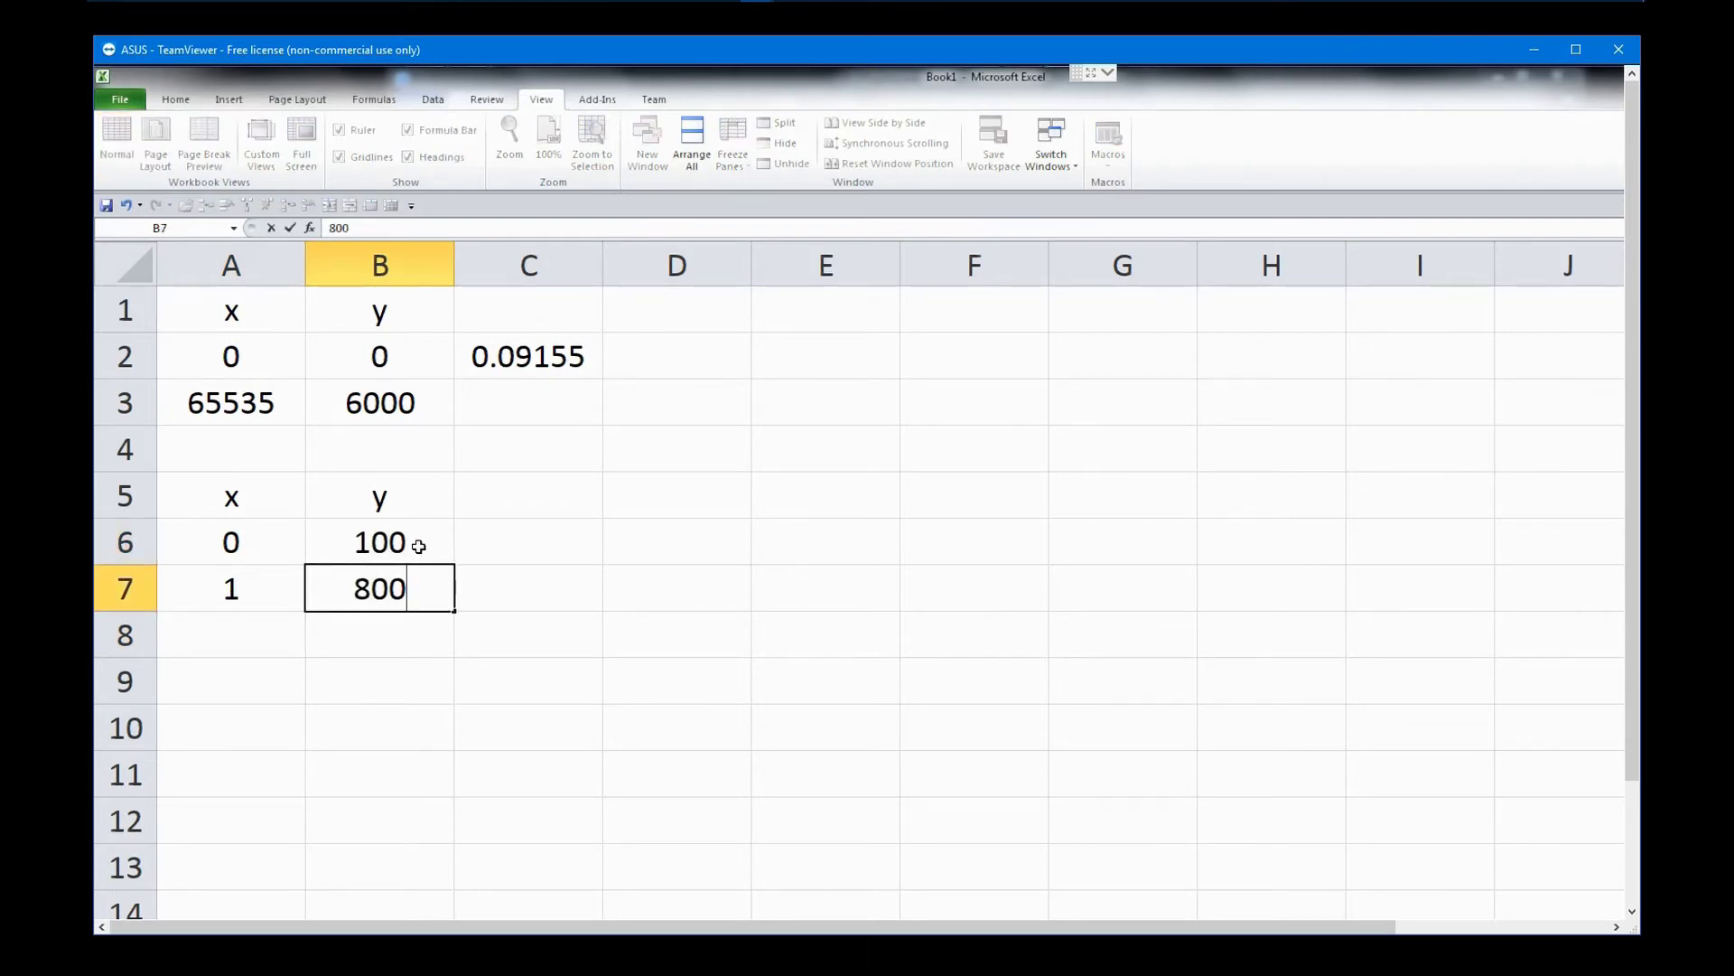
# Step: Insert a SLOPE function in C6 with B6:B7 as the known y's and A6:A7 as the known x's
pyautogui.click(548, 543)
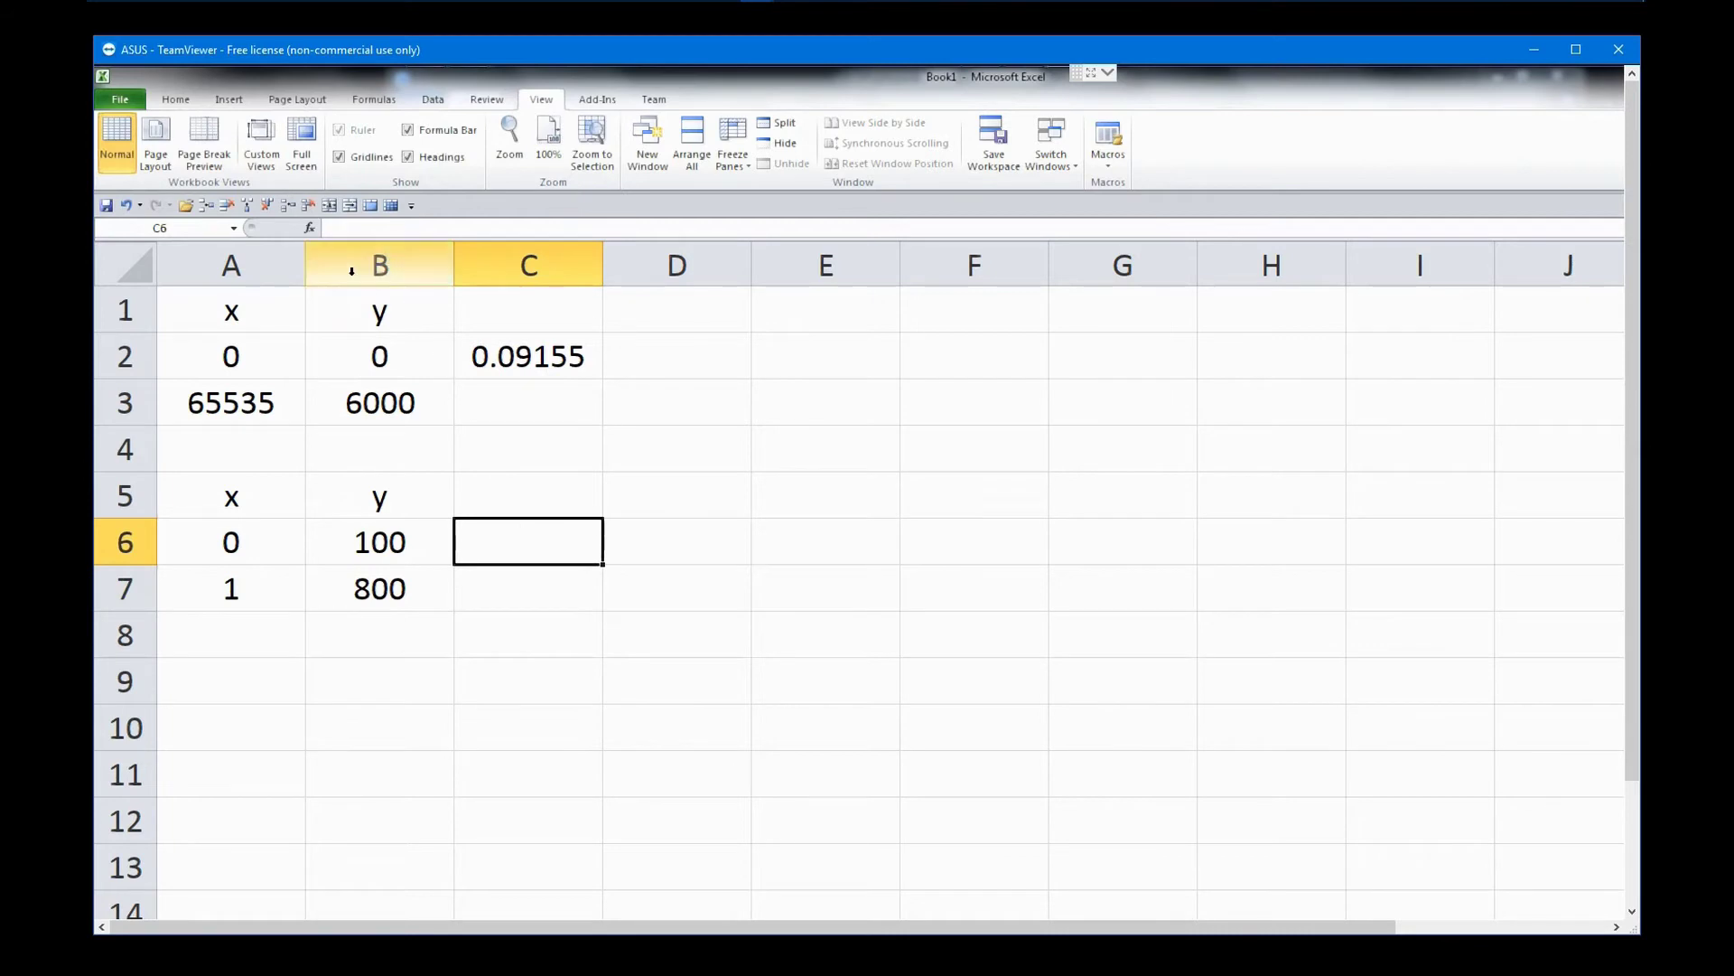
pyautogui.click(311, 228)
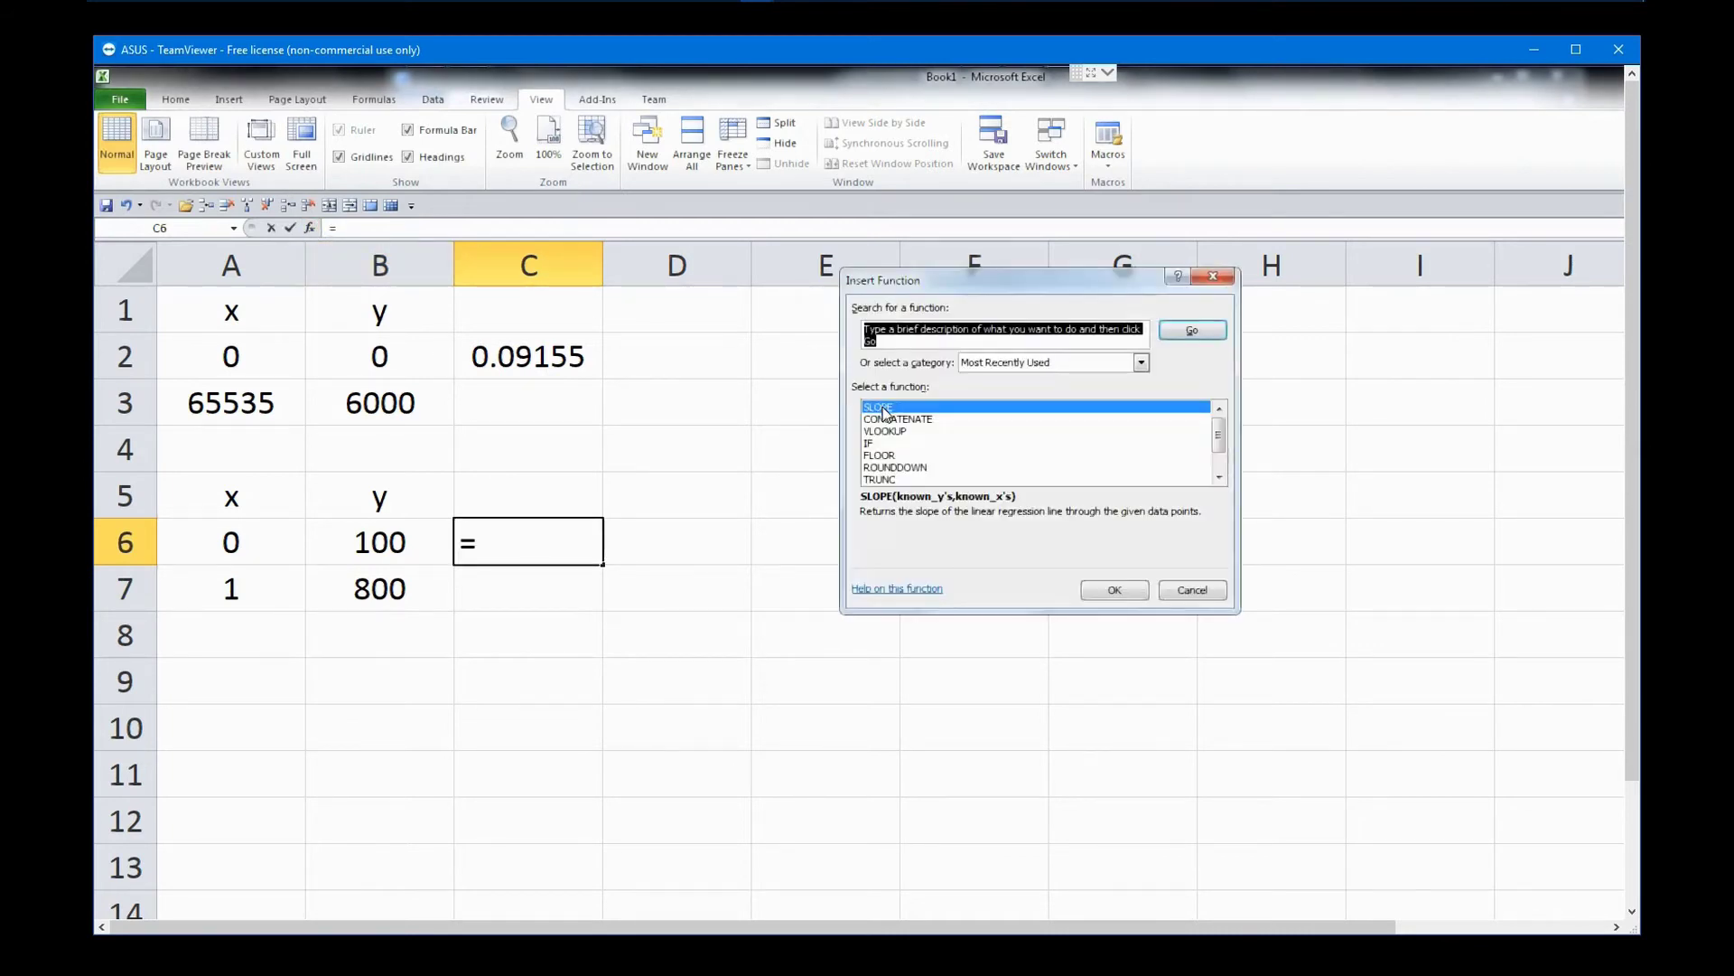
pyautogui.click(1113, 590)
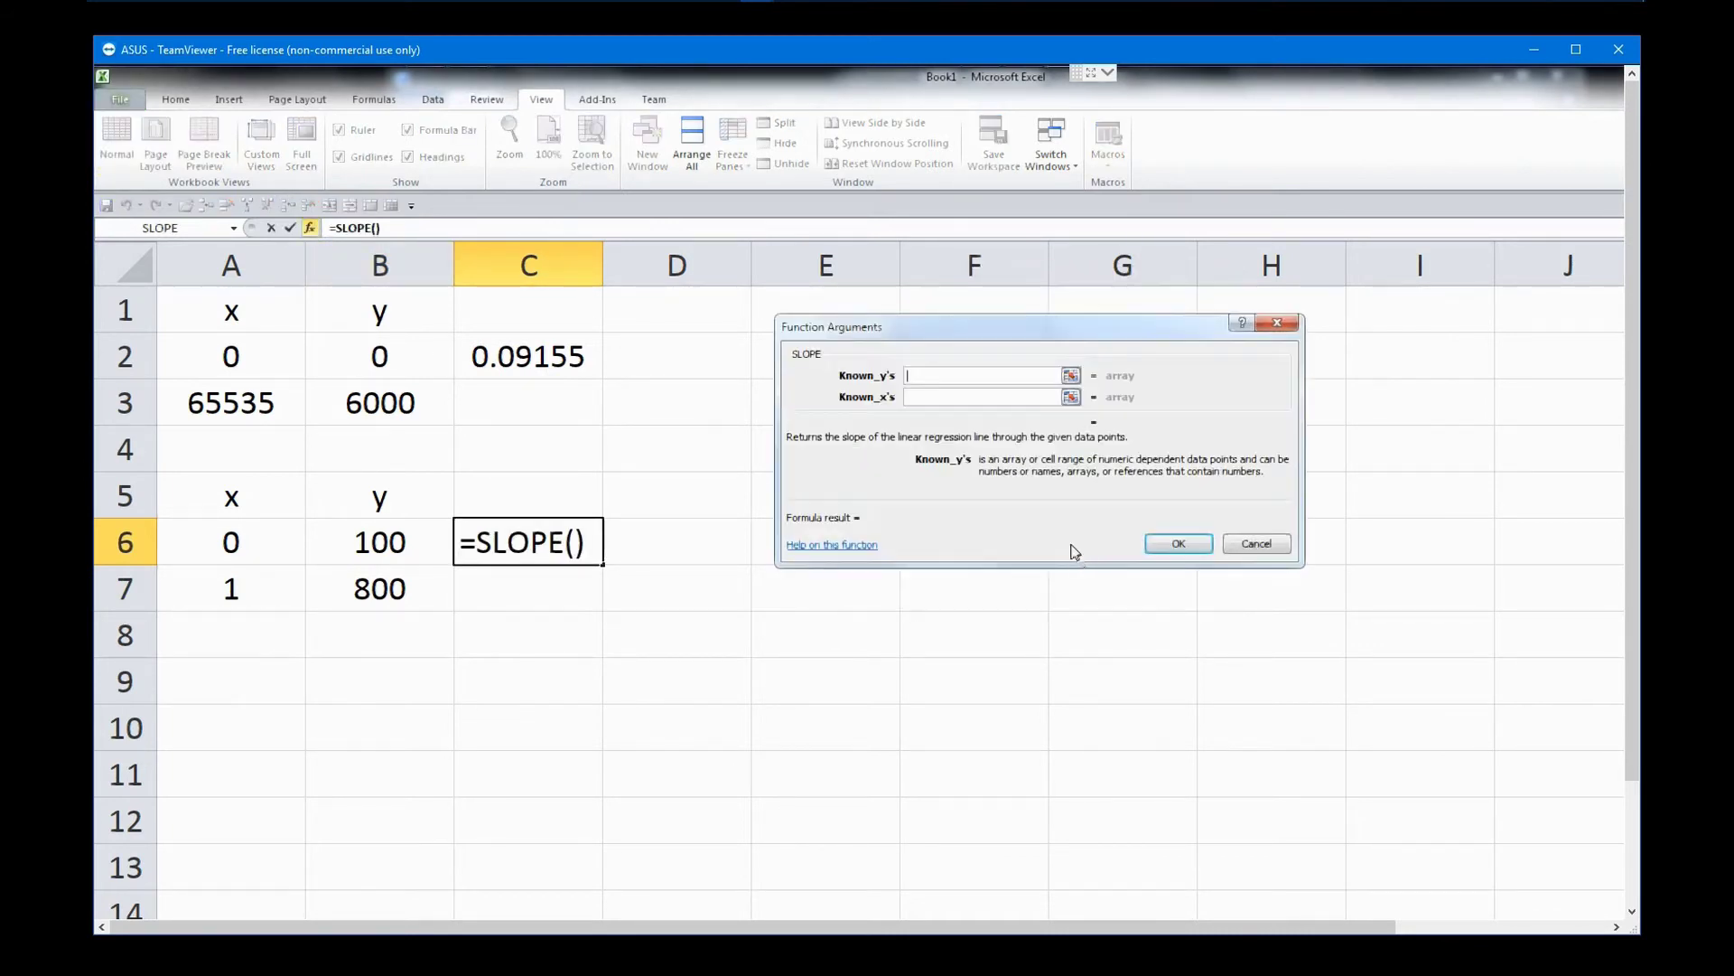
pyautogui.click(910, 396)
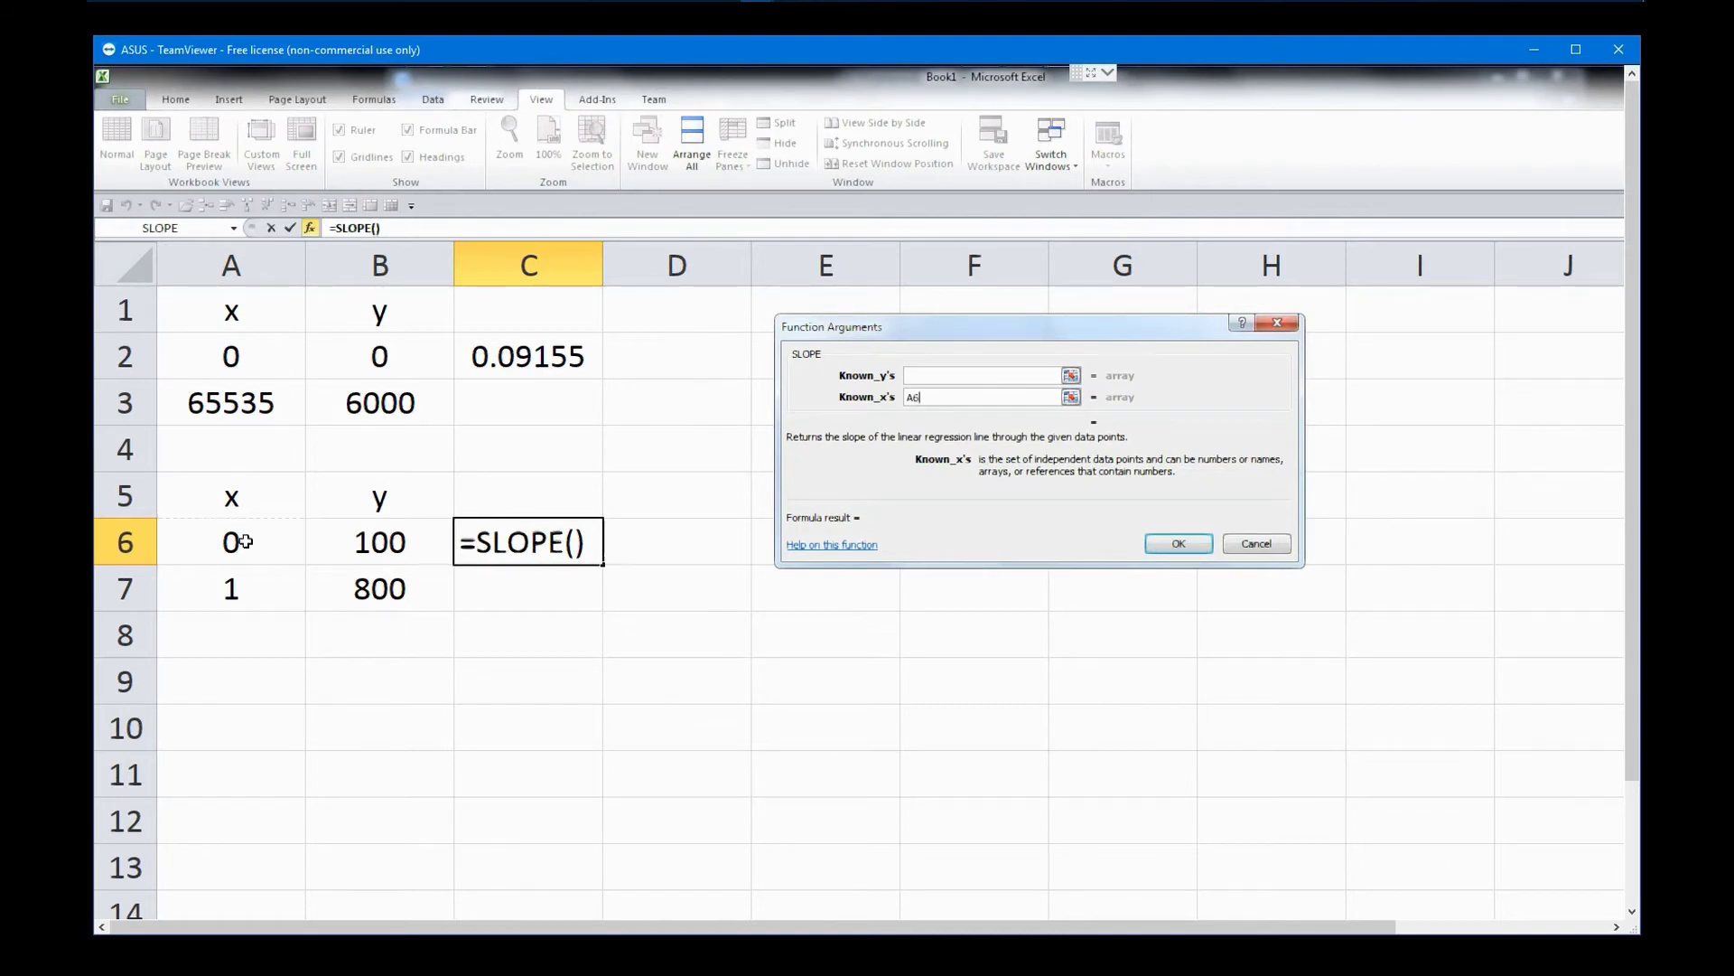
pyautogui.moveTo(247, 542); pyautogui.dragTo(262, 587)
pyautogui.click(974, 374)
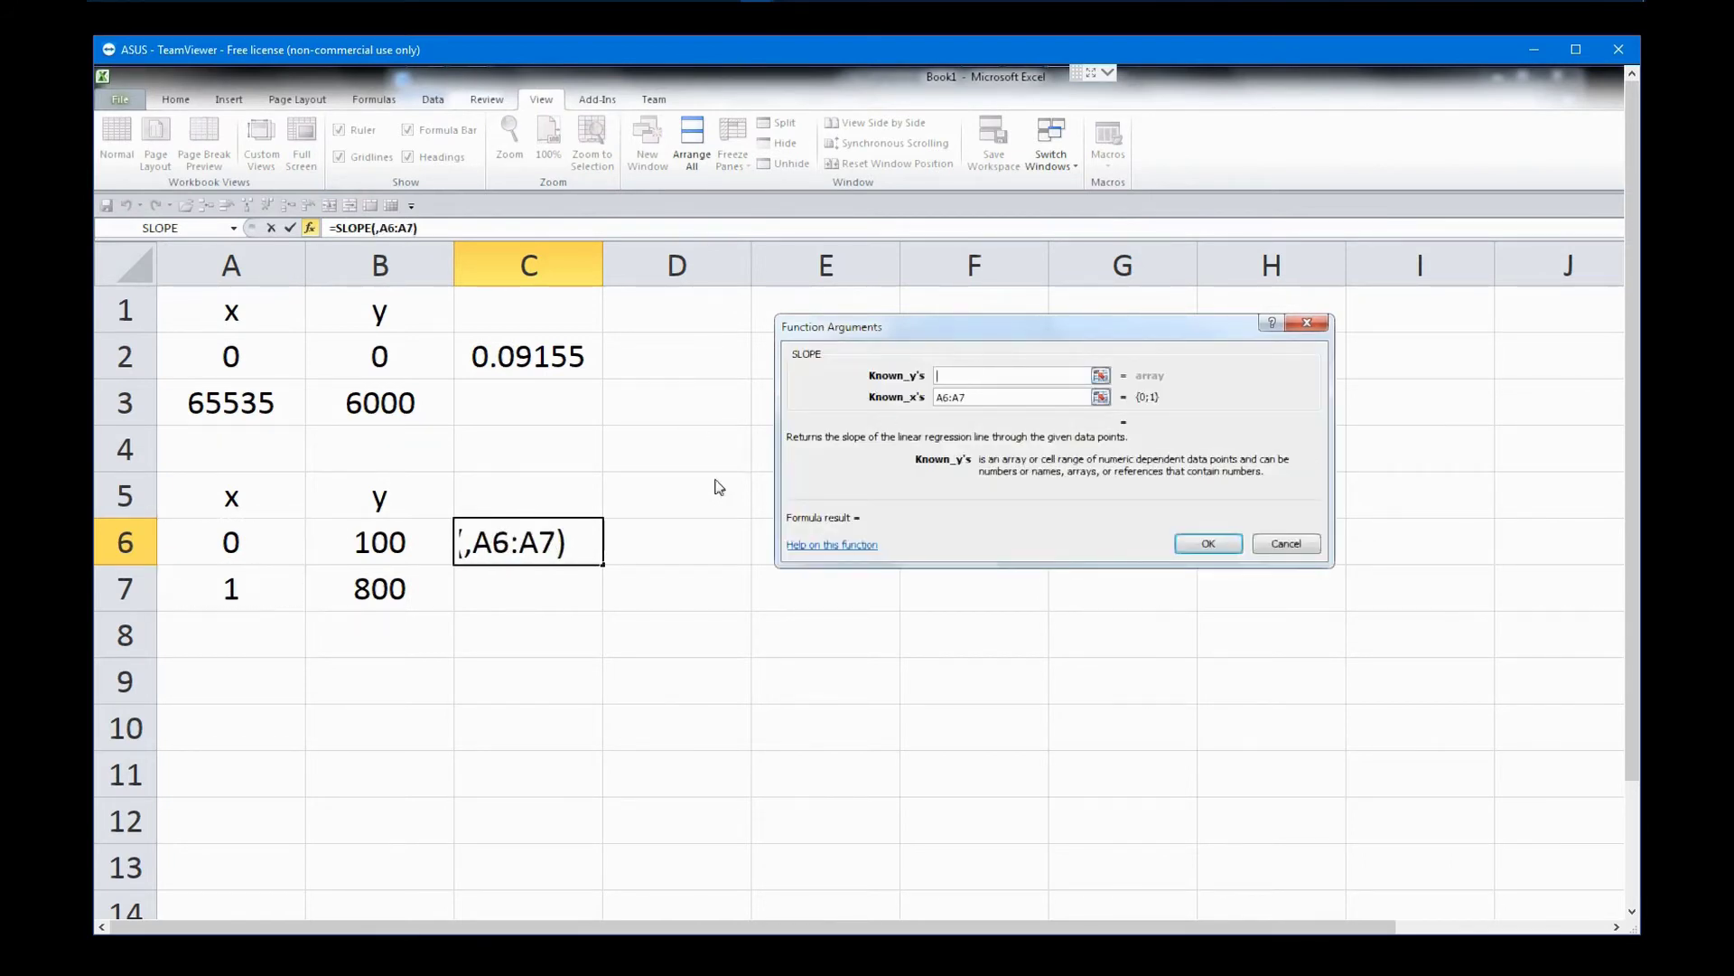
pyautogui.moveTo(409, 543); pyautogui.dragTo(415, 582)
pyautogui.click(1175, 544)
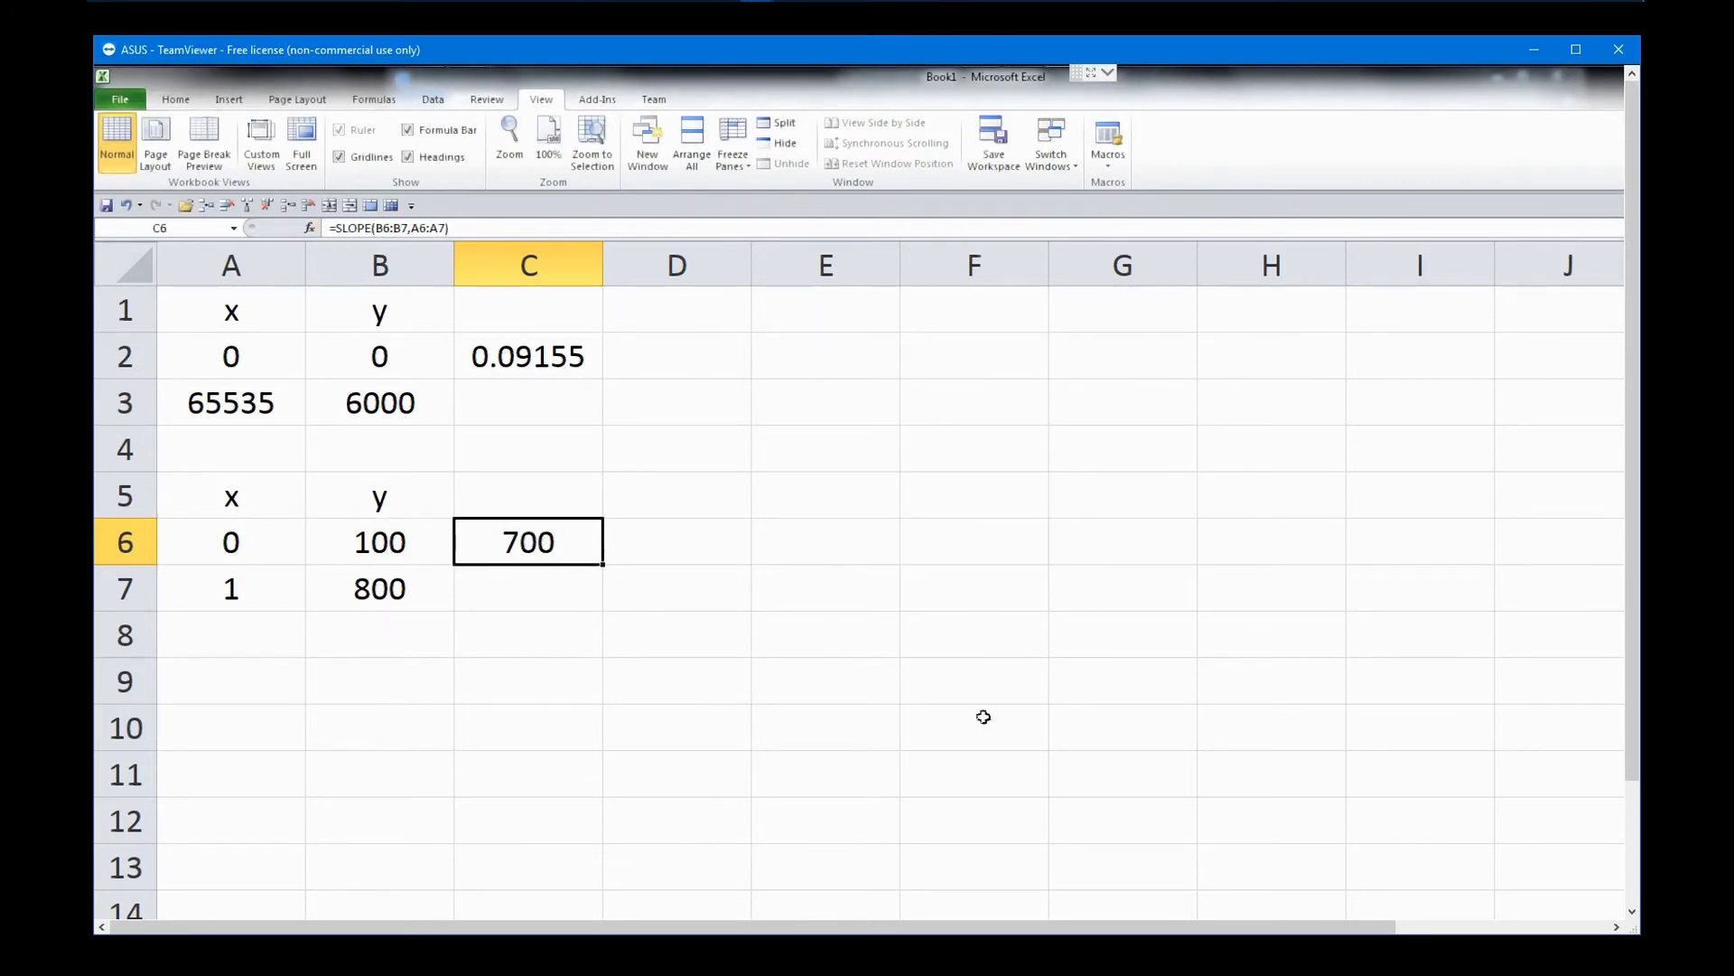
# Step: Return to DCSFlightpanels and create a new profile for the AJS37 module, discarding the unsaved changes
pyautogui.click(1535, 51)
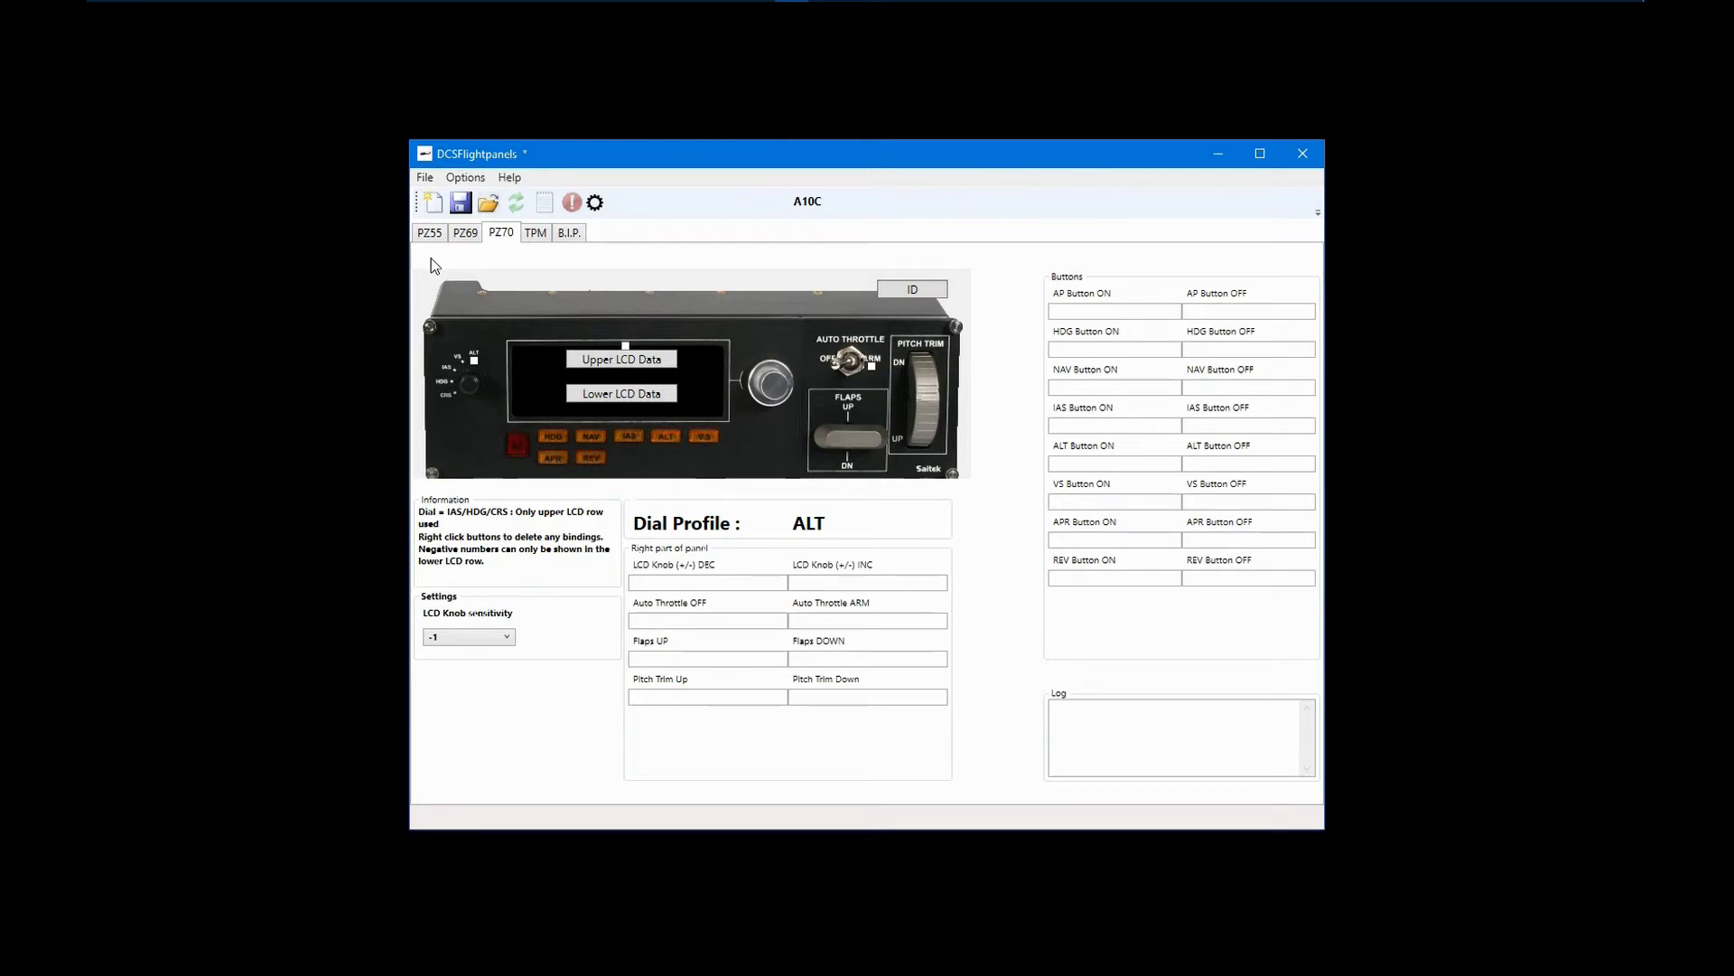
pyautogui.click(434, 203)
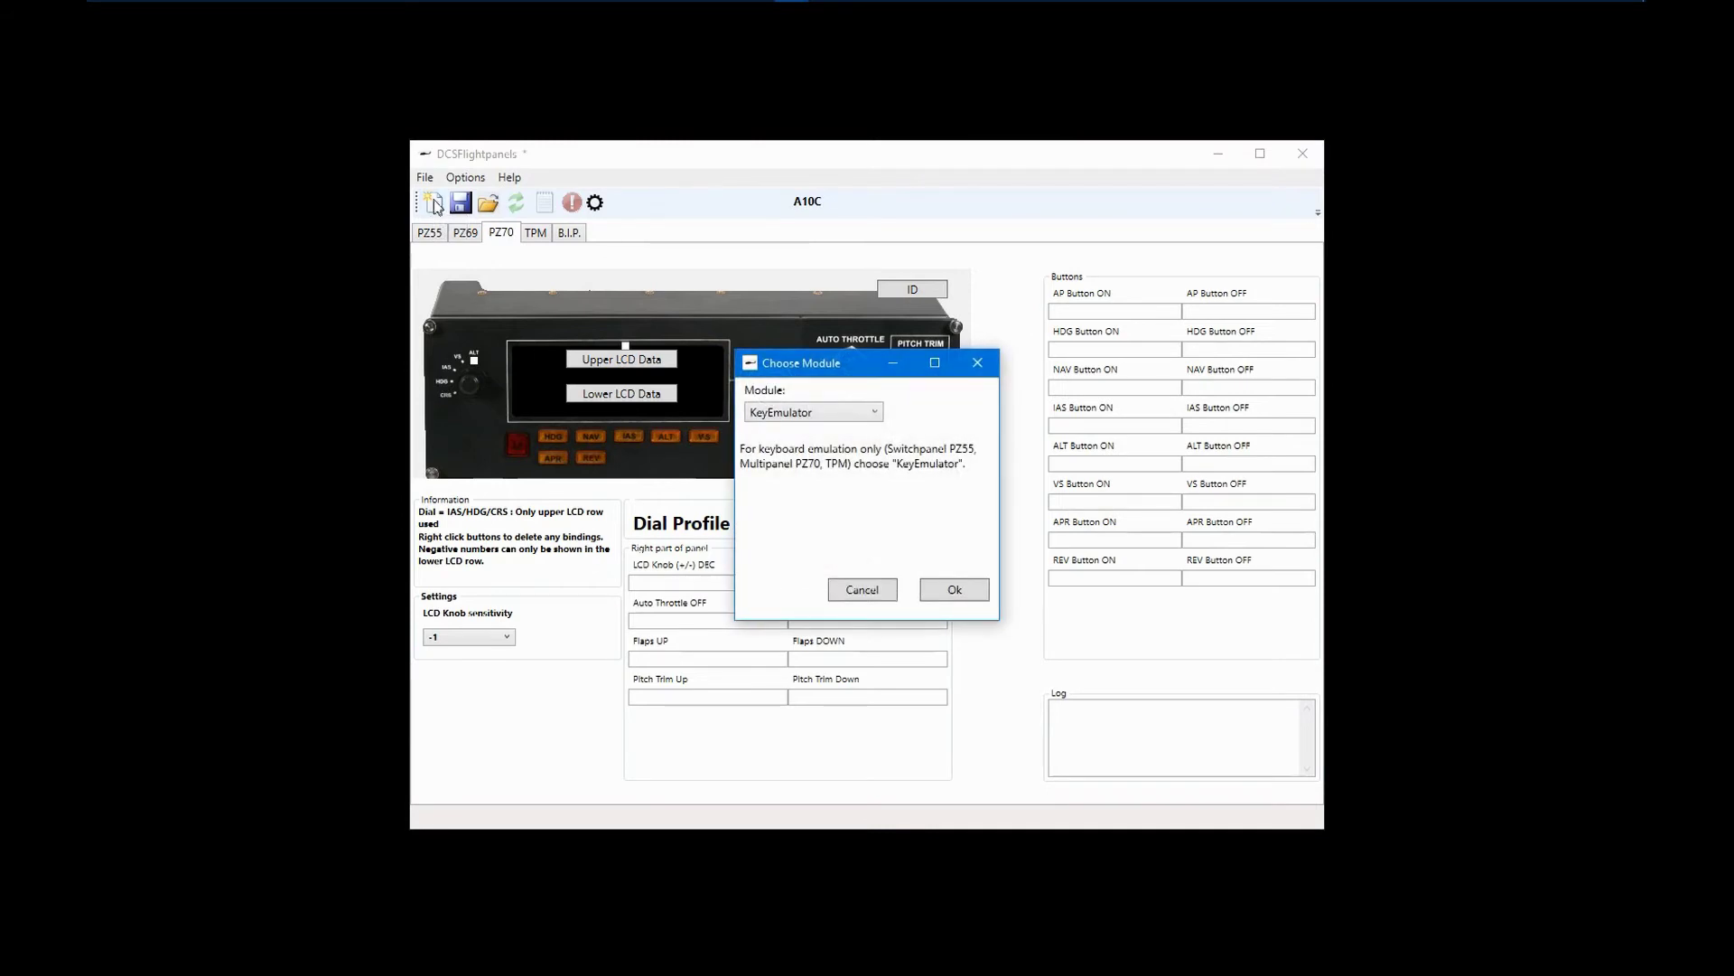
pyautogui.click(785, 414)
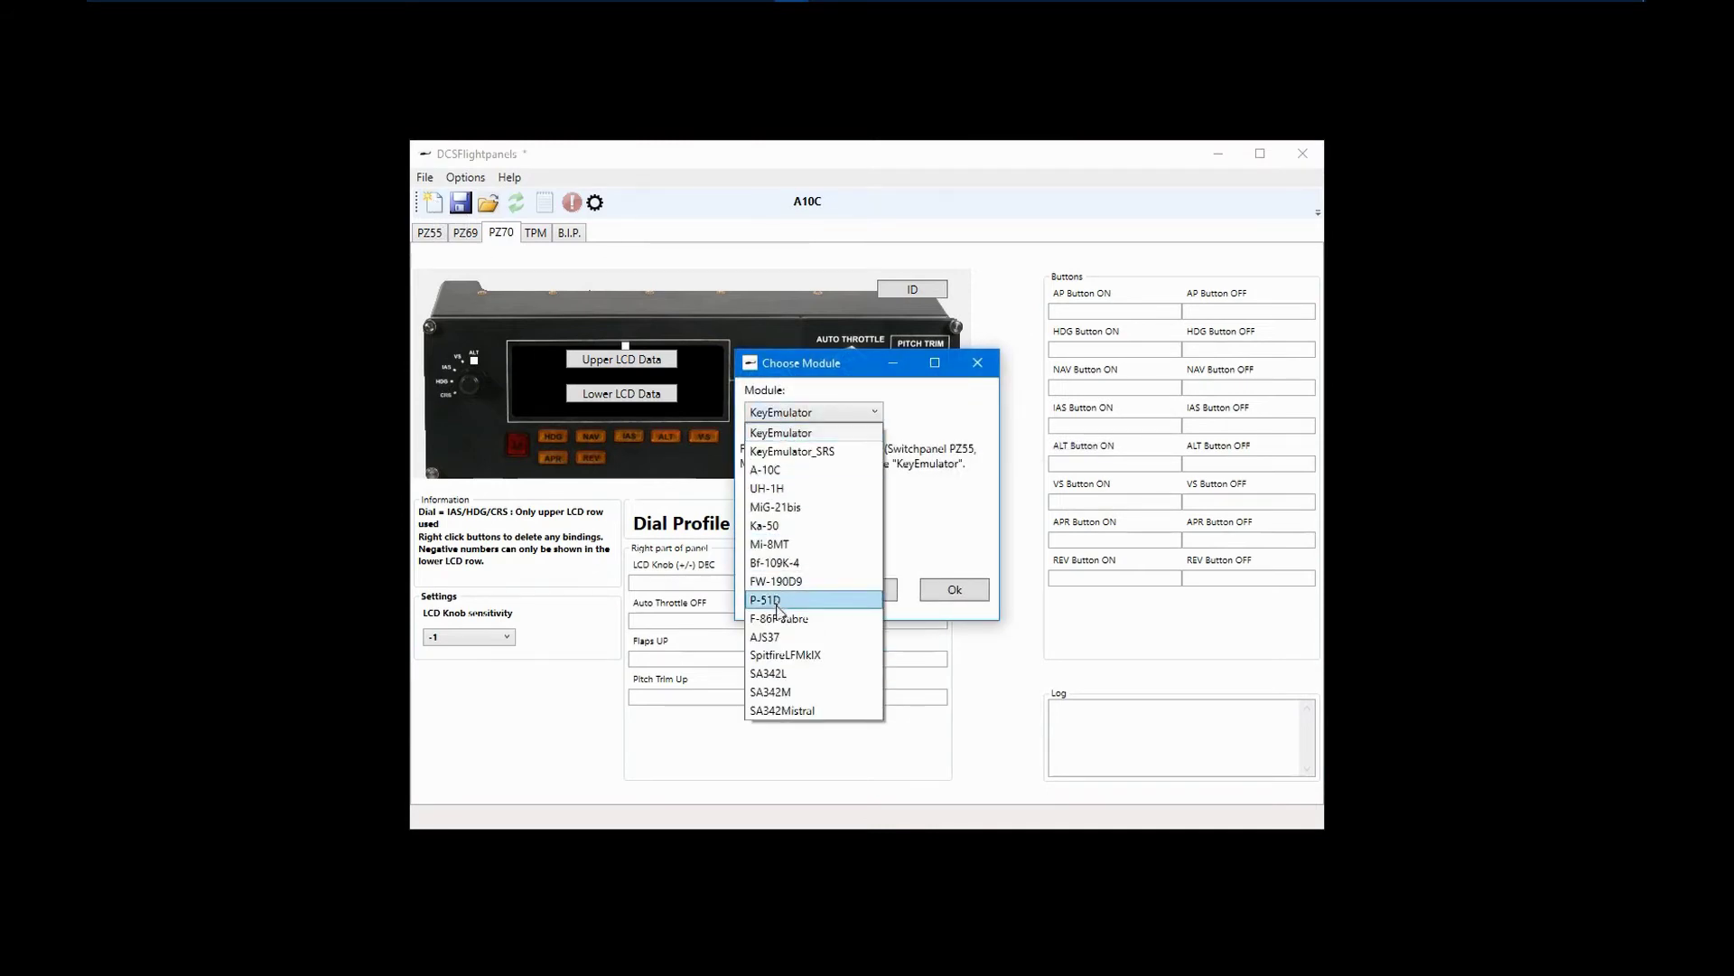
pyautogui.click(849, 622)
pyautogui.click(951, 591)
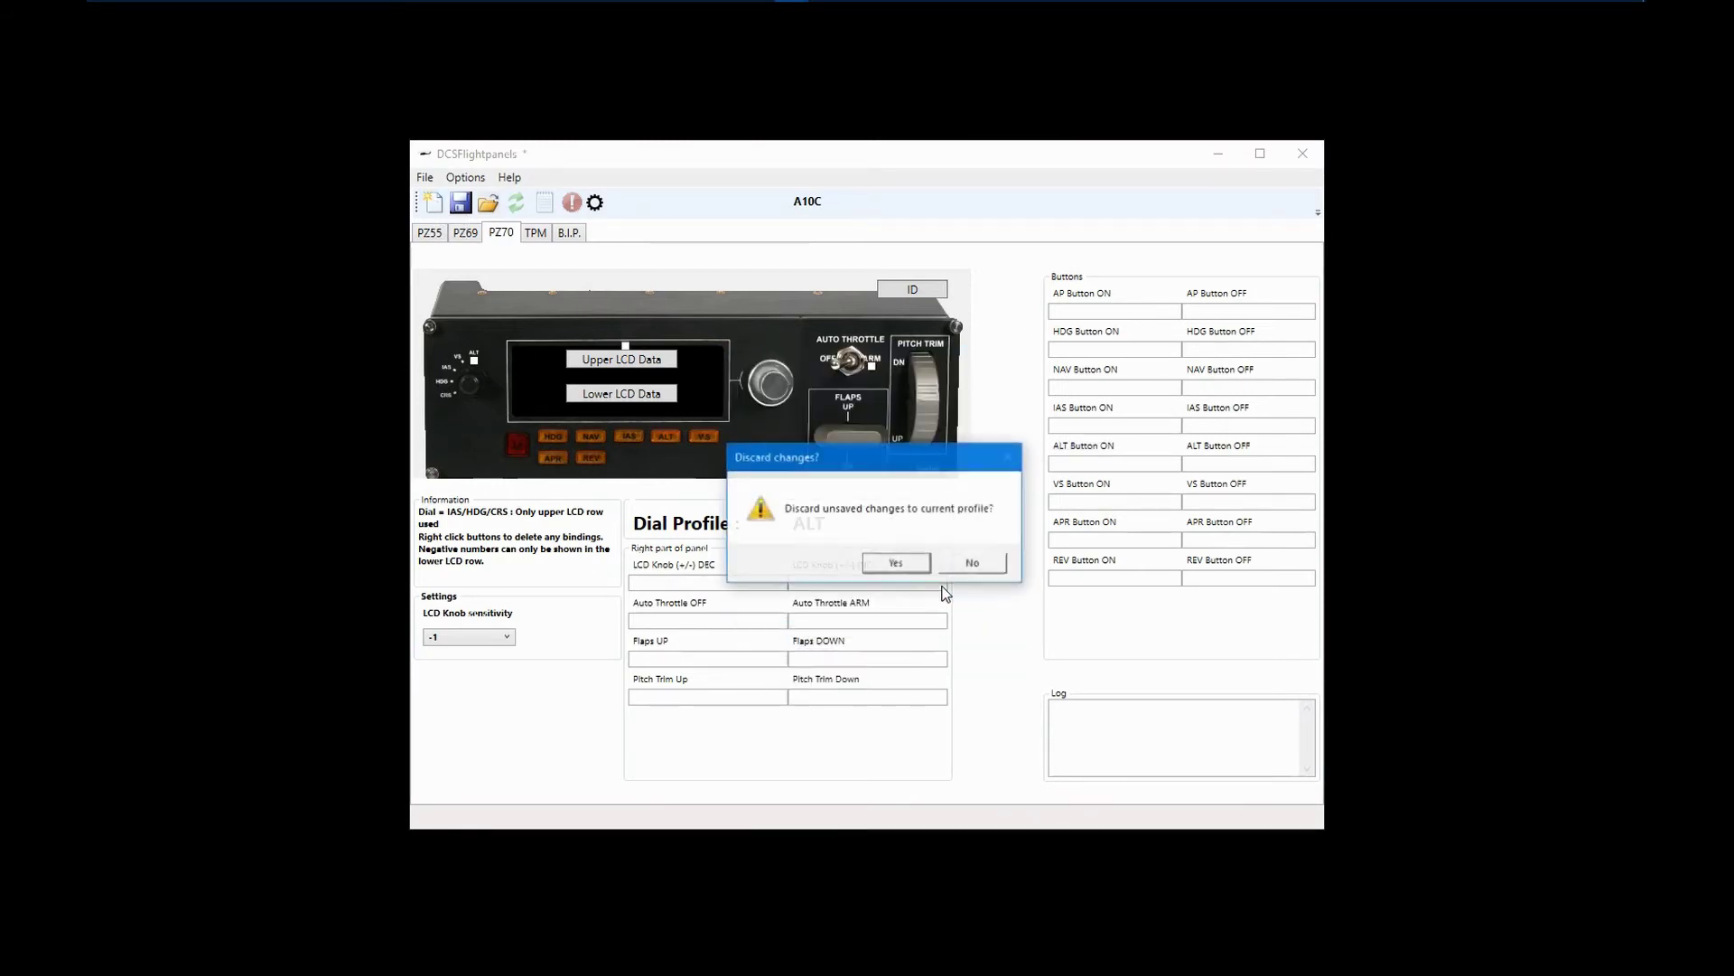
pyautogui.click(912, 571)
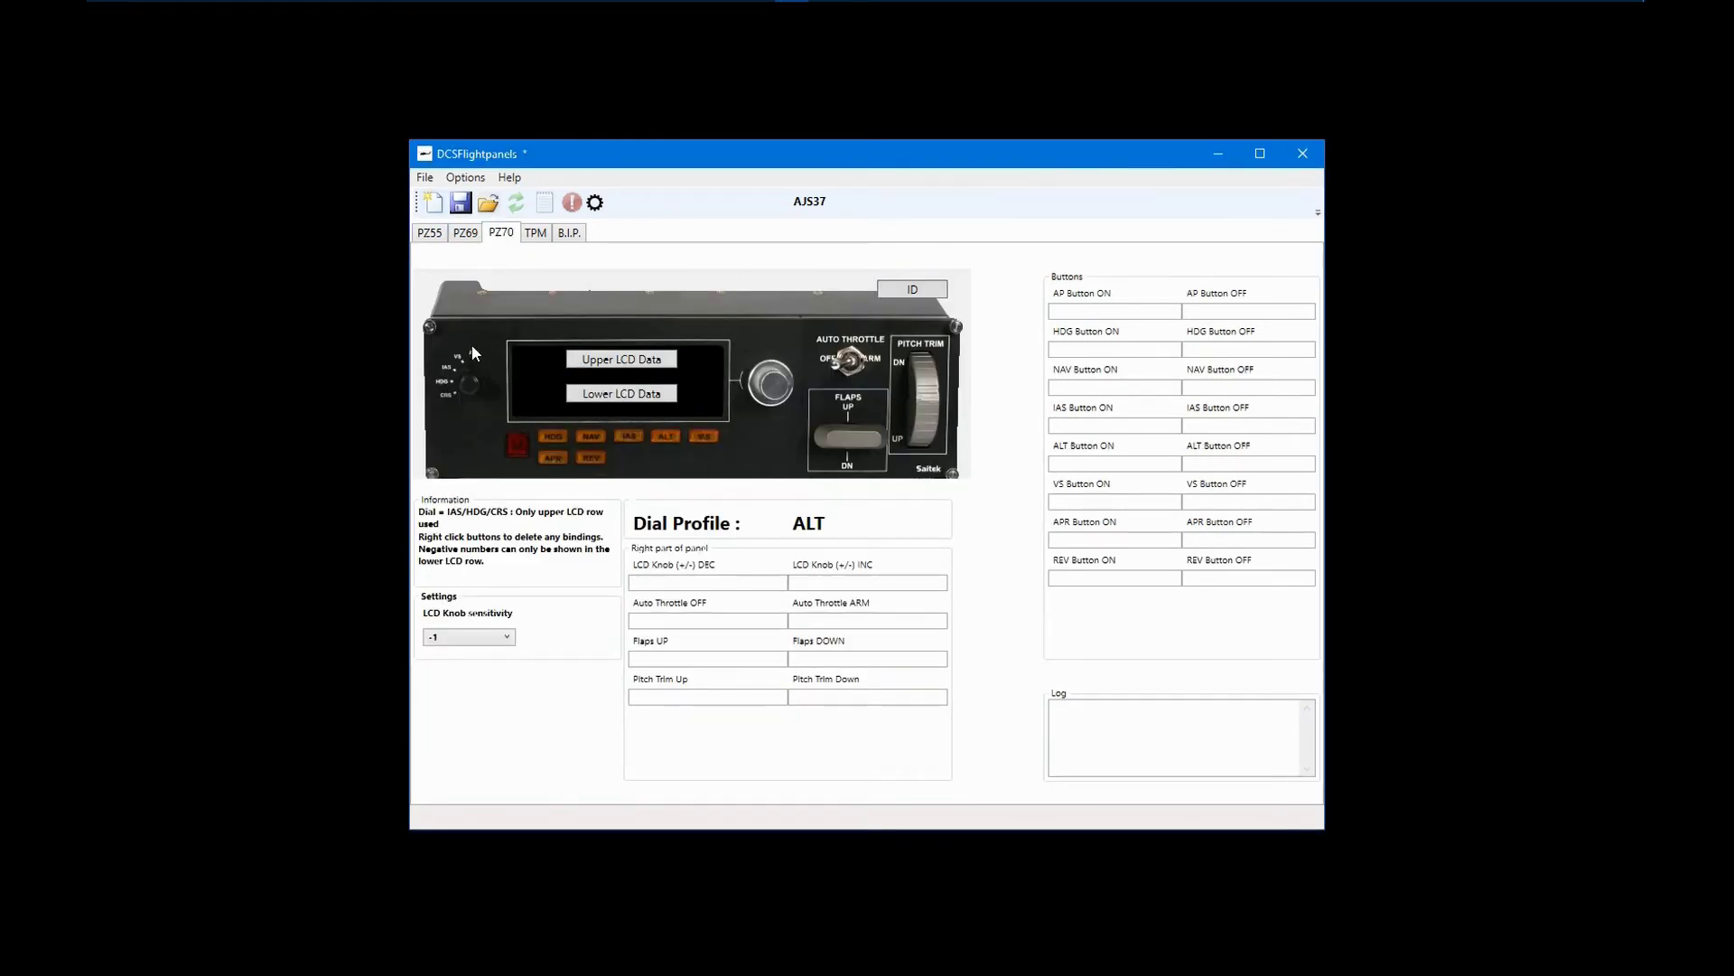
# Step: Search the controls for "temp" and choose Engine Temp (ENGINE_TEMP) as the data for the upper LCD row
pyautogui.click(573, 364)
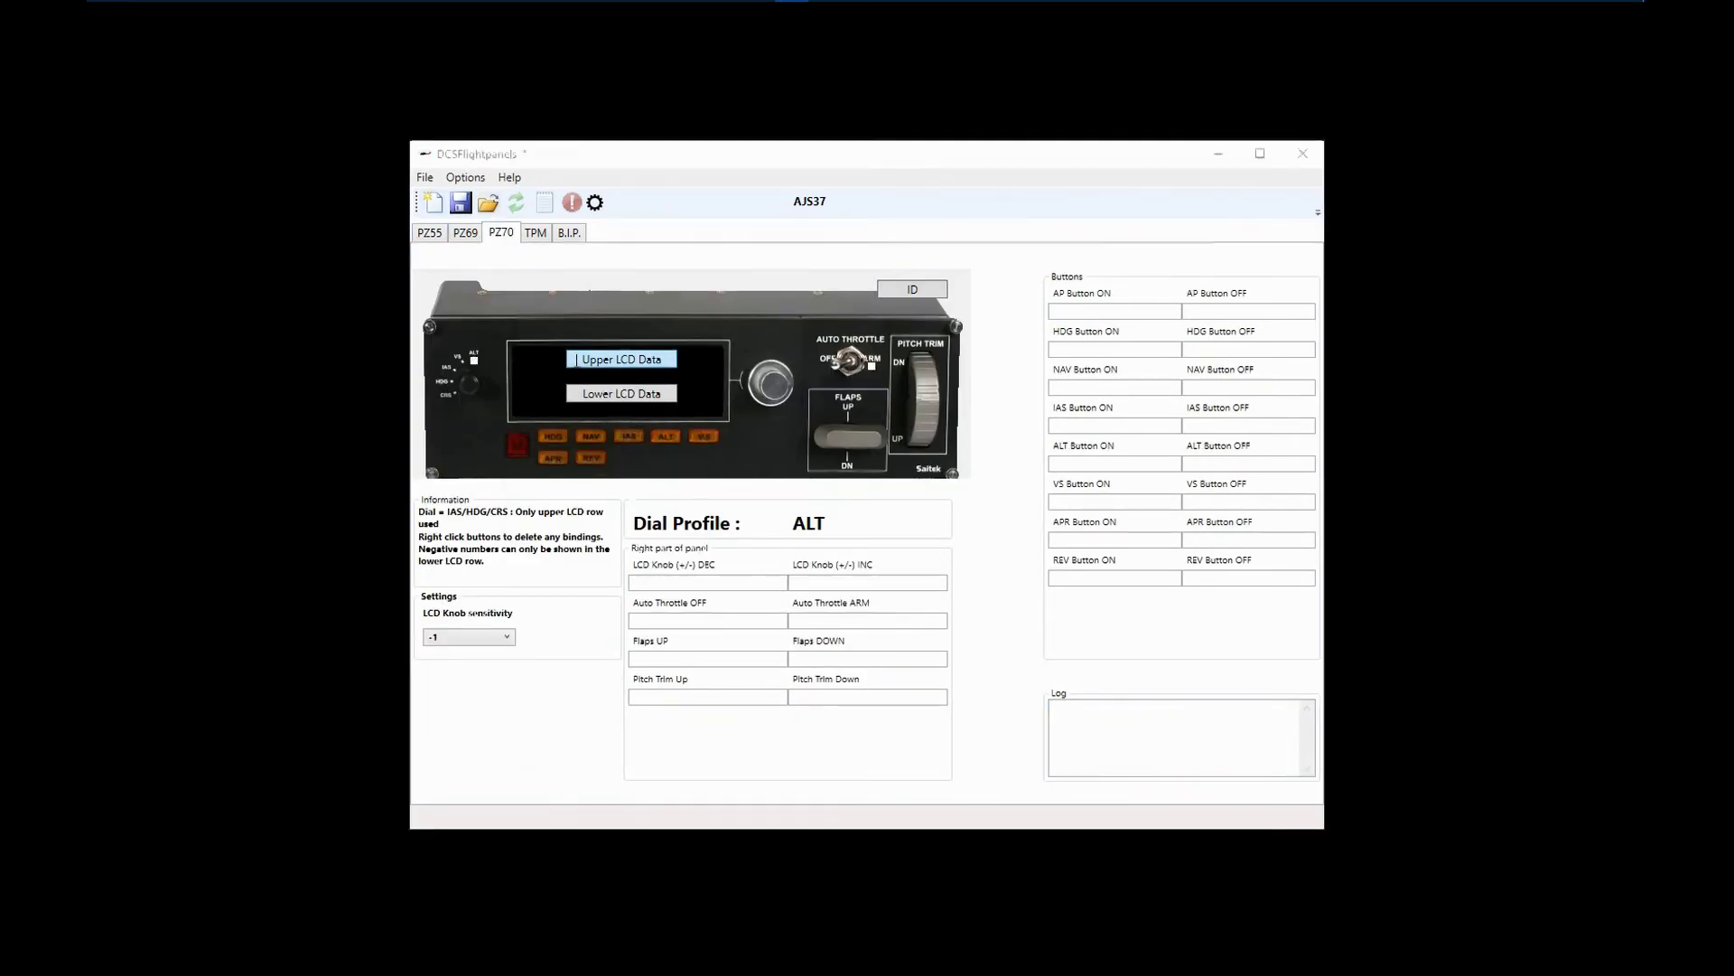
pyautogui.write('temp')
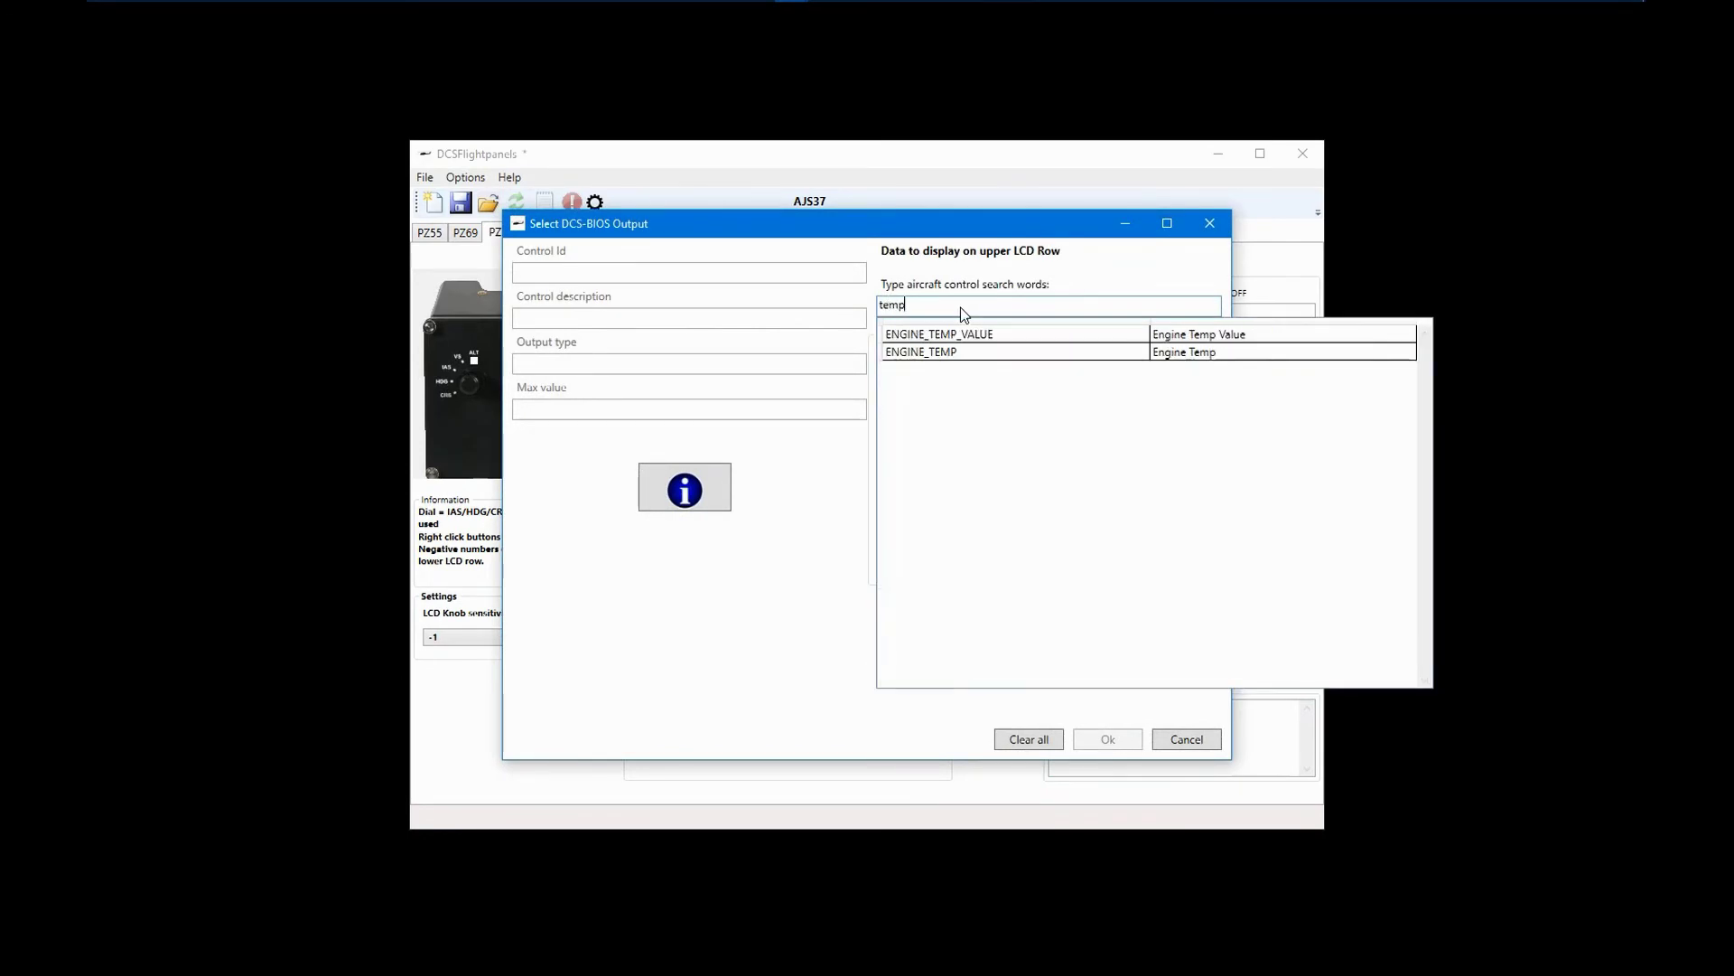
pyautogui.click(1277, 333)
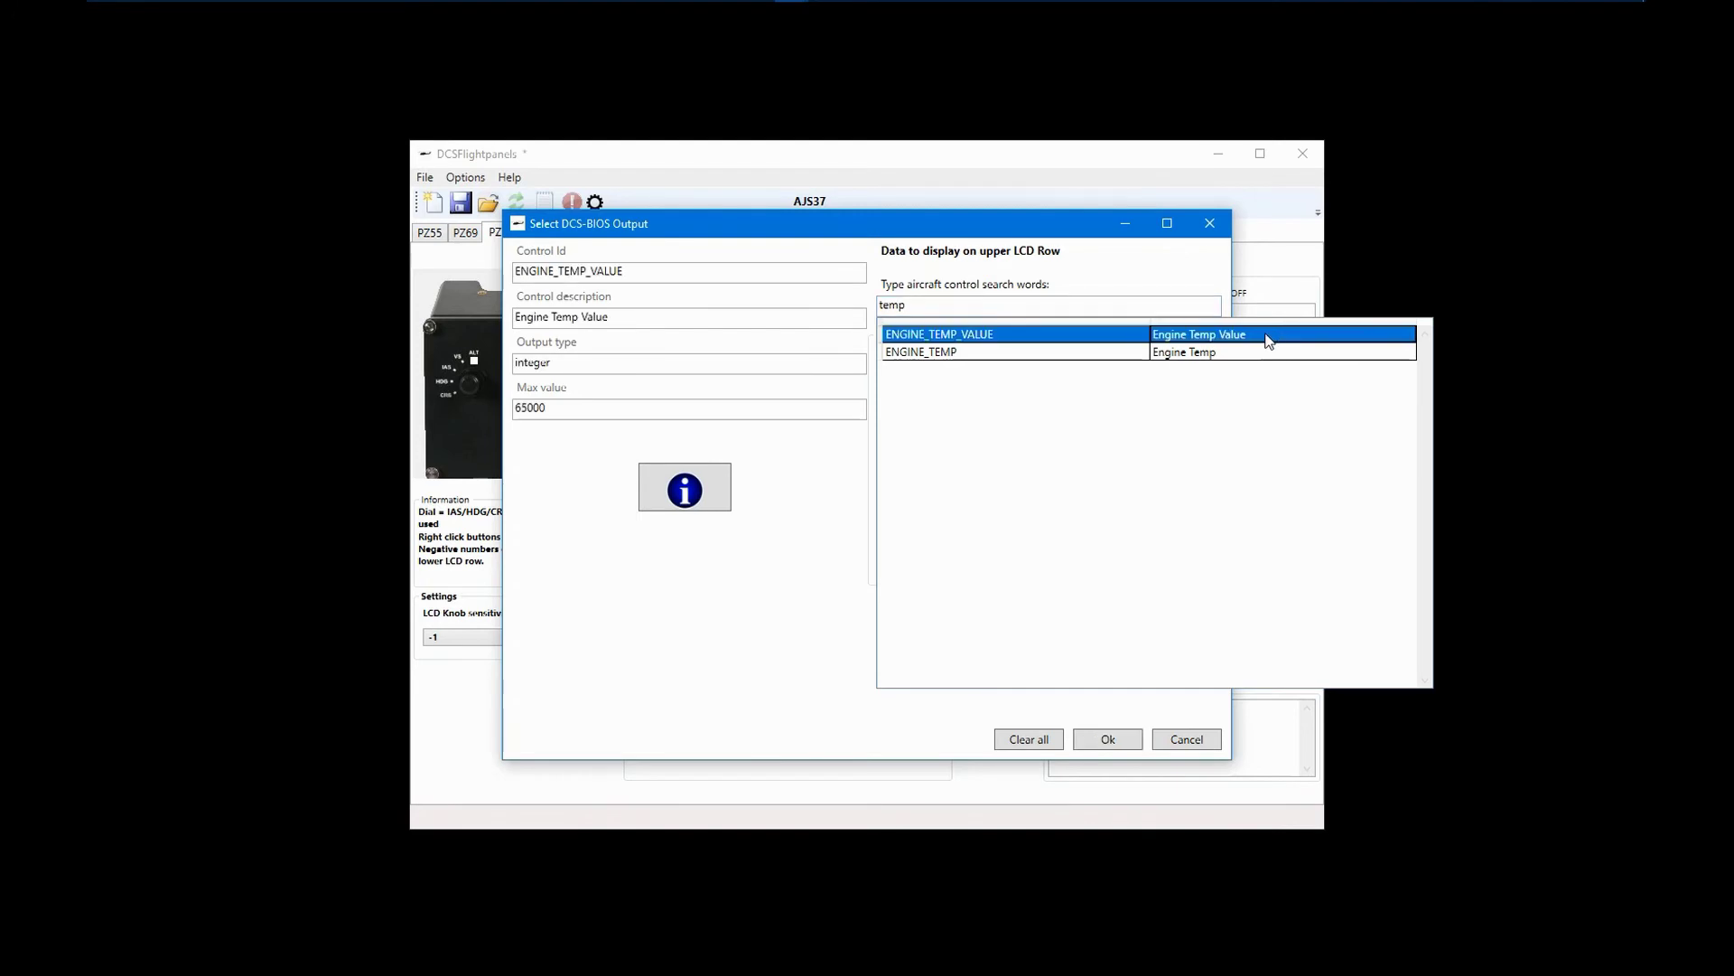
pyautogui.click(1201, 354)
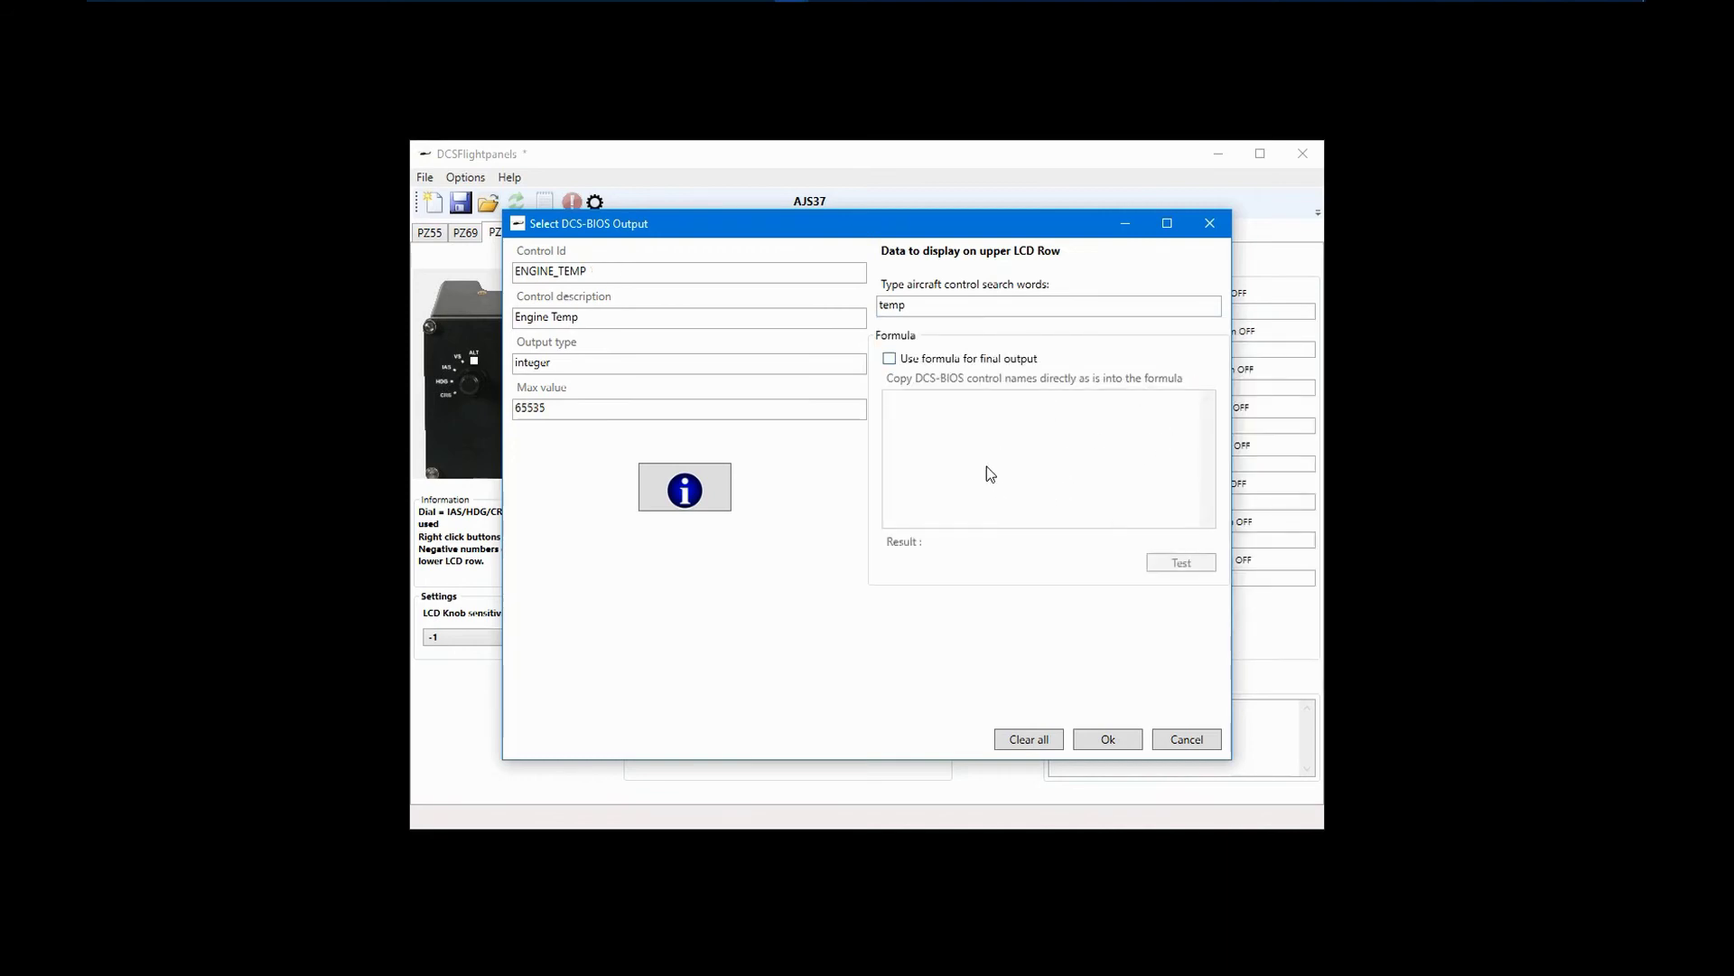
# Step: Enable a formula for the final output and enter ENGINE_TEMP * 700 + 100, copying the control ID as it is
pyautogui.click(889, 359)
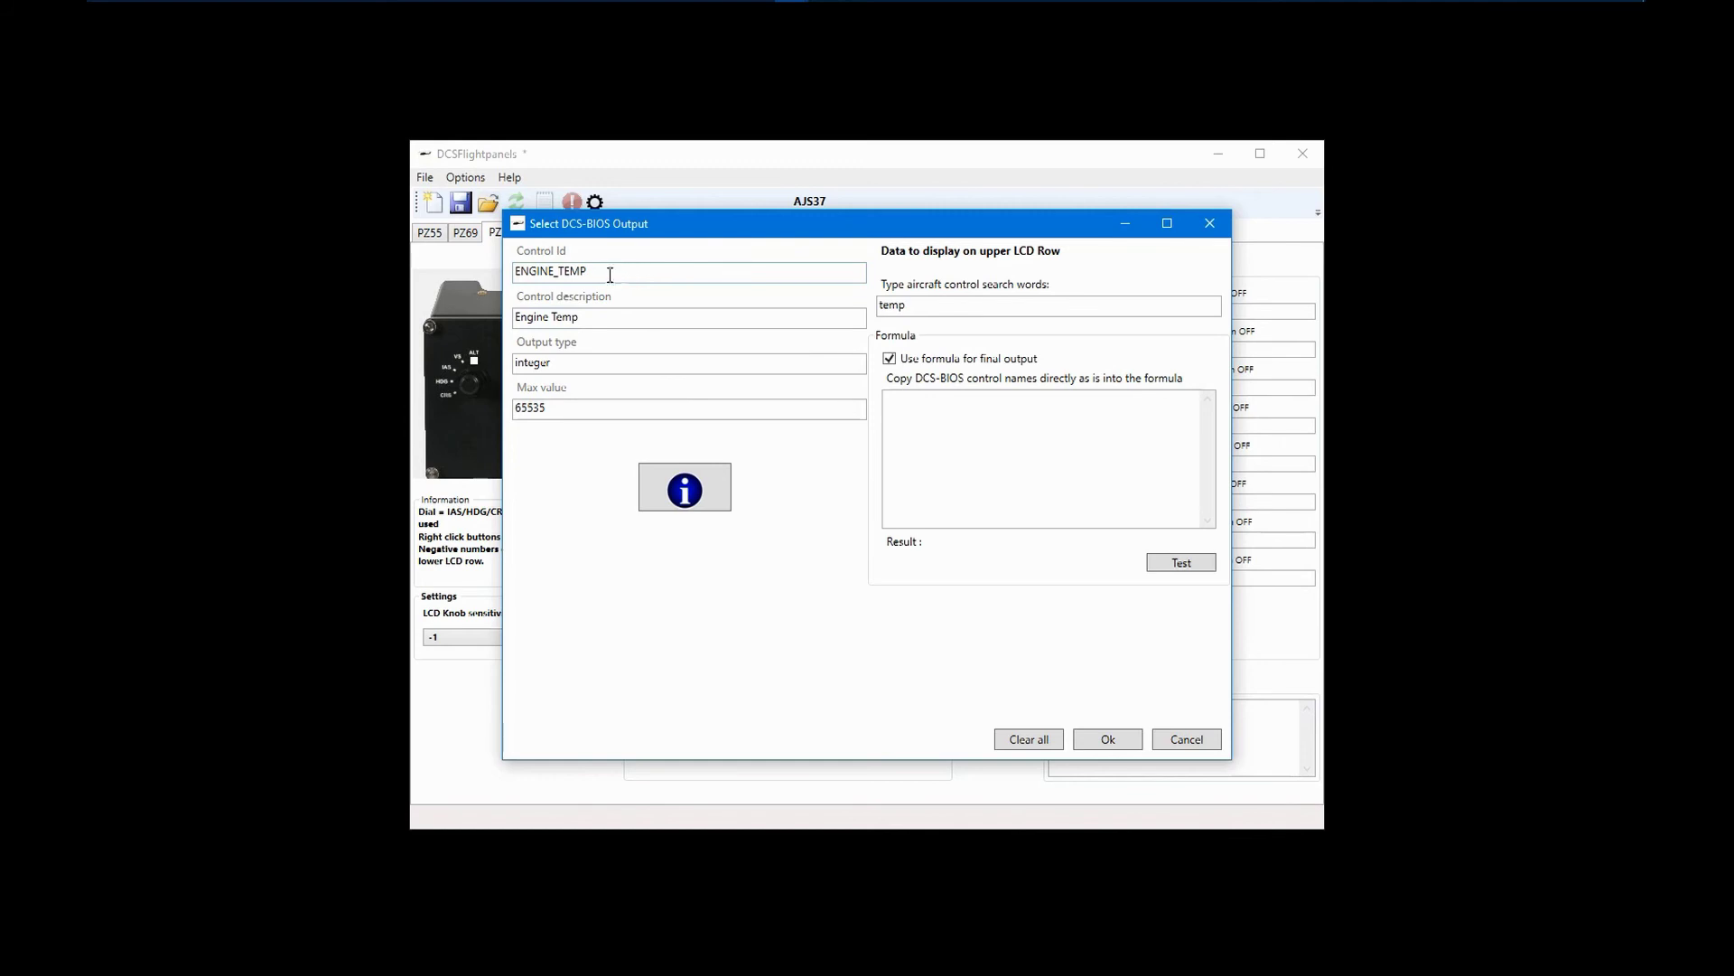
pyautogui.moveTo(609, 275); pyautogui.dragTo(473, 273)
pyautogui.hotkey('ctrl', 'c')
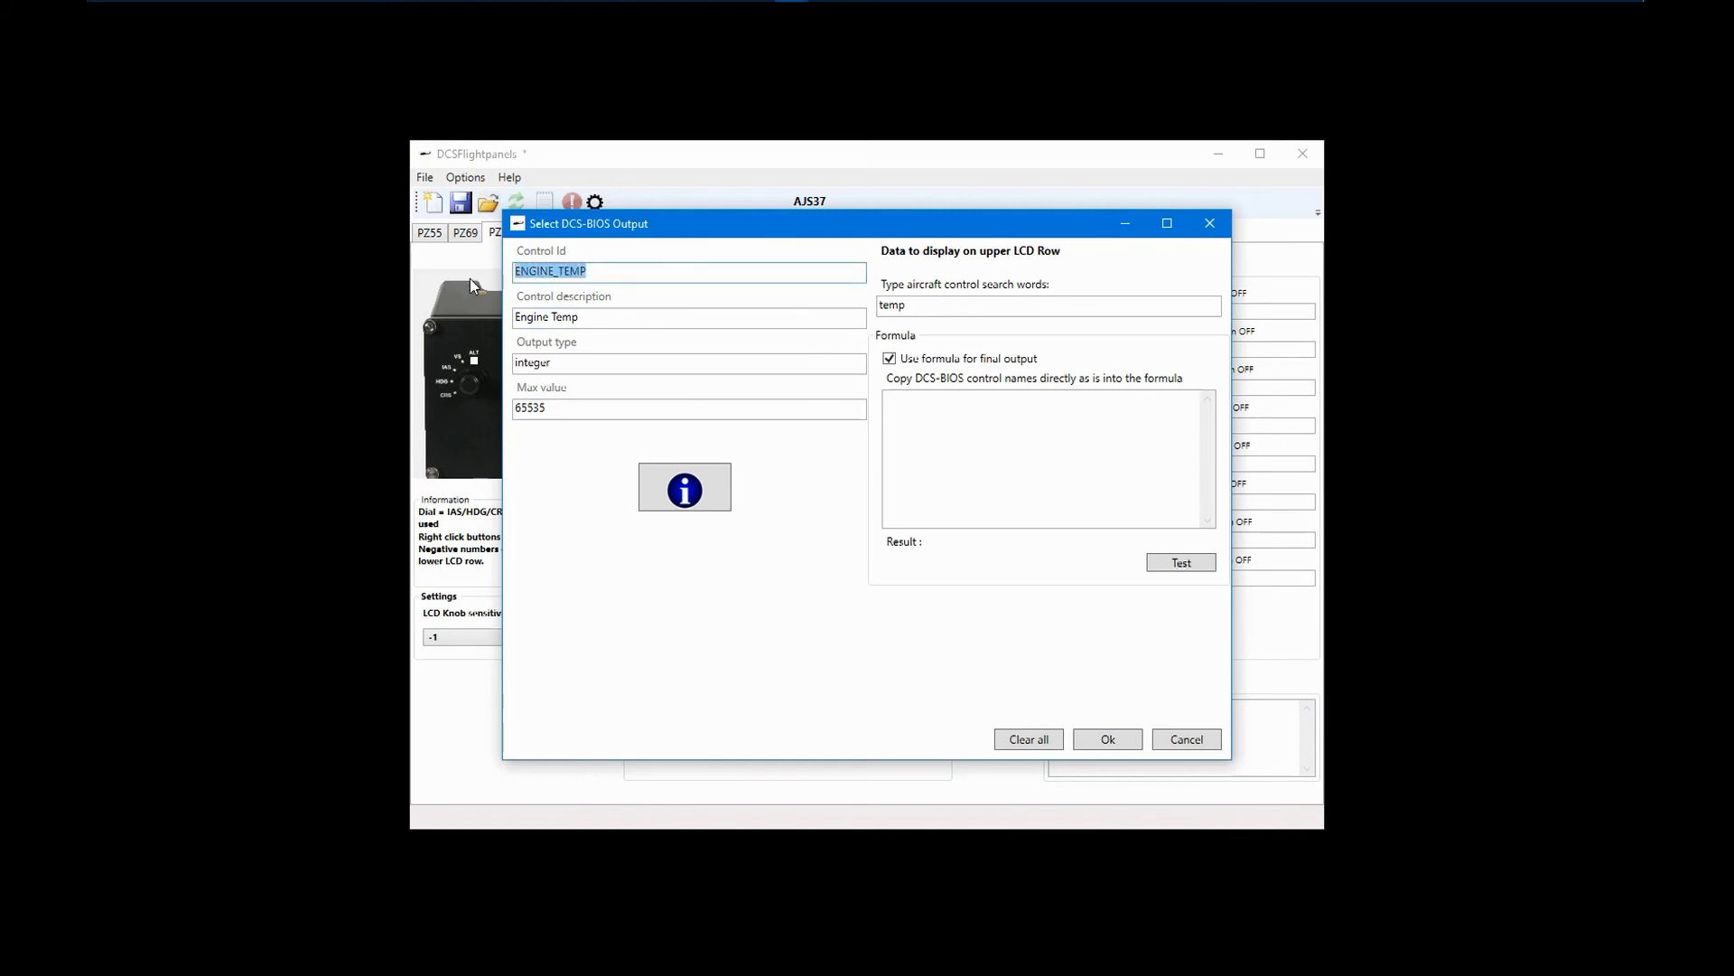
pyautogui.click(951, 440)
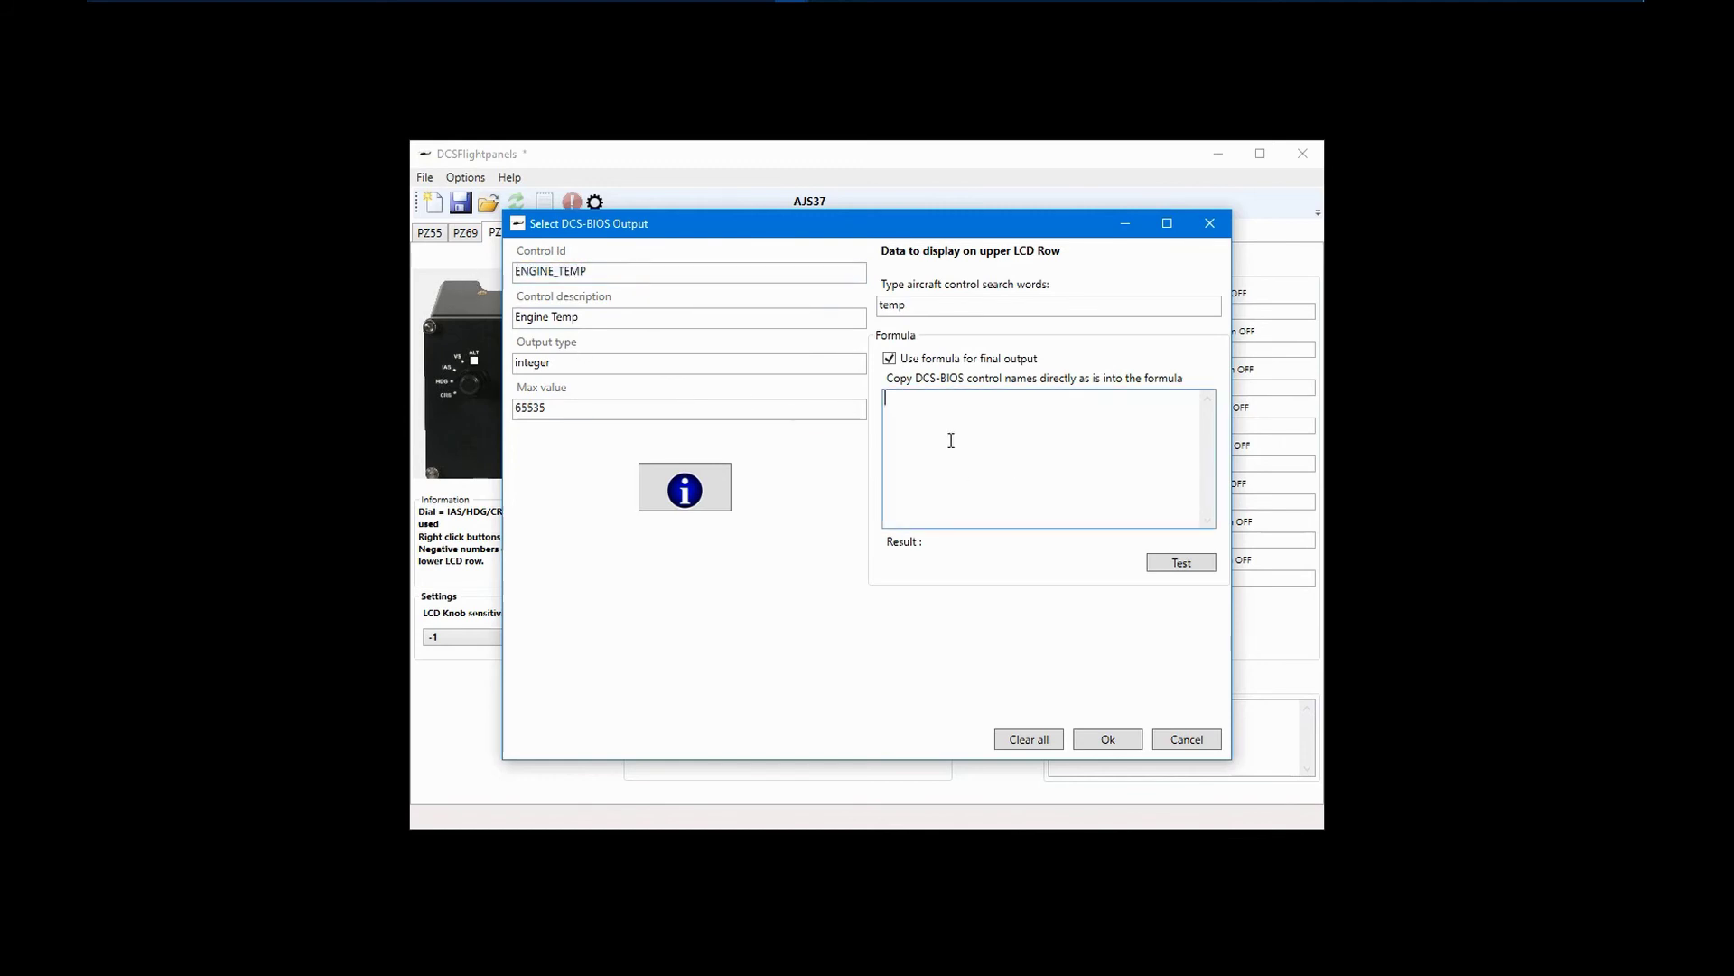
pyautogui.hotkey('ctrl', 'v')
pyautogui.write('* 700 +100')
# Step: Enclose the ENGINE_TEMP * 700 part of the formula in parentheses and accept the upper LCD output
pyautogui.click(886, 399)
pyautogui.write('(')
pyautogui.click(991, 398)
pyautogui.write(')')
pyautogui.click(1111, 430)
pyautogui.click(1107, 740)
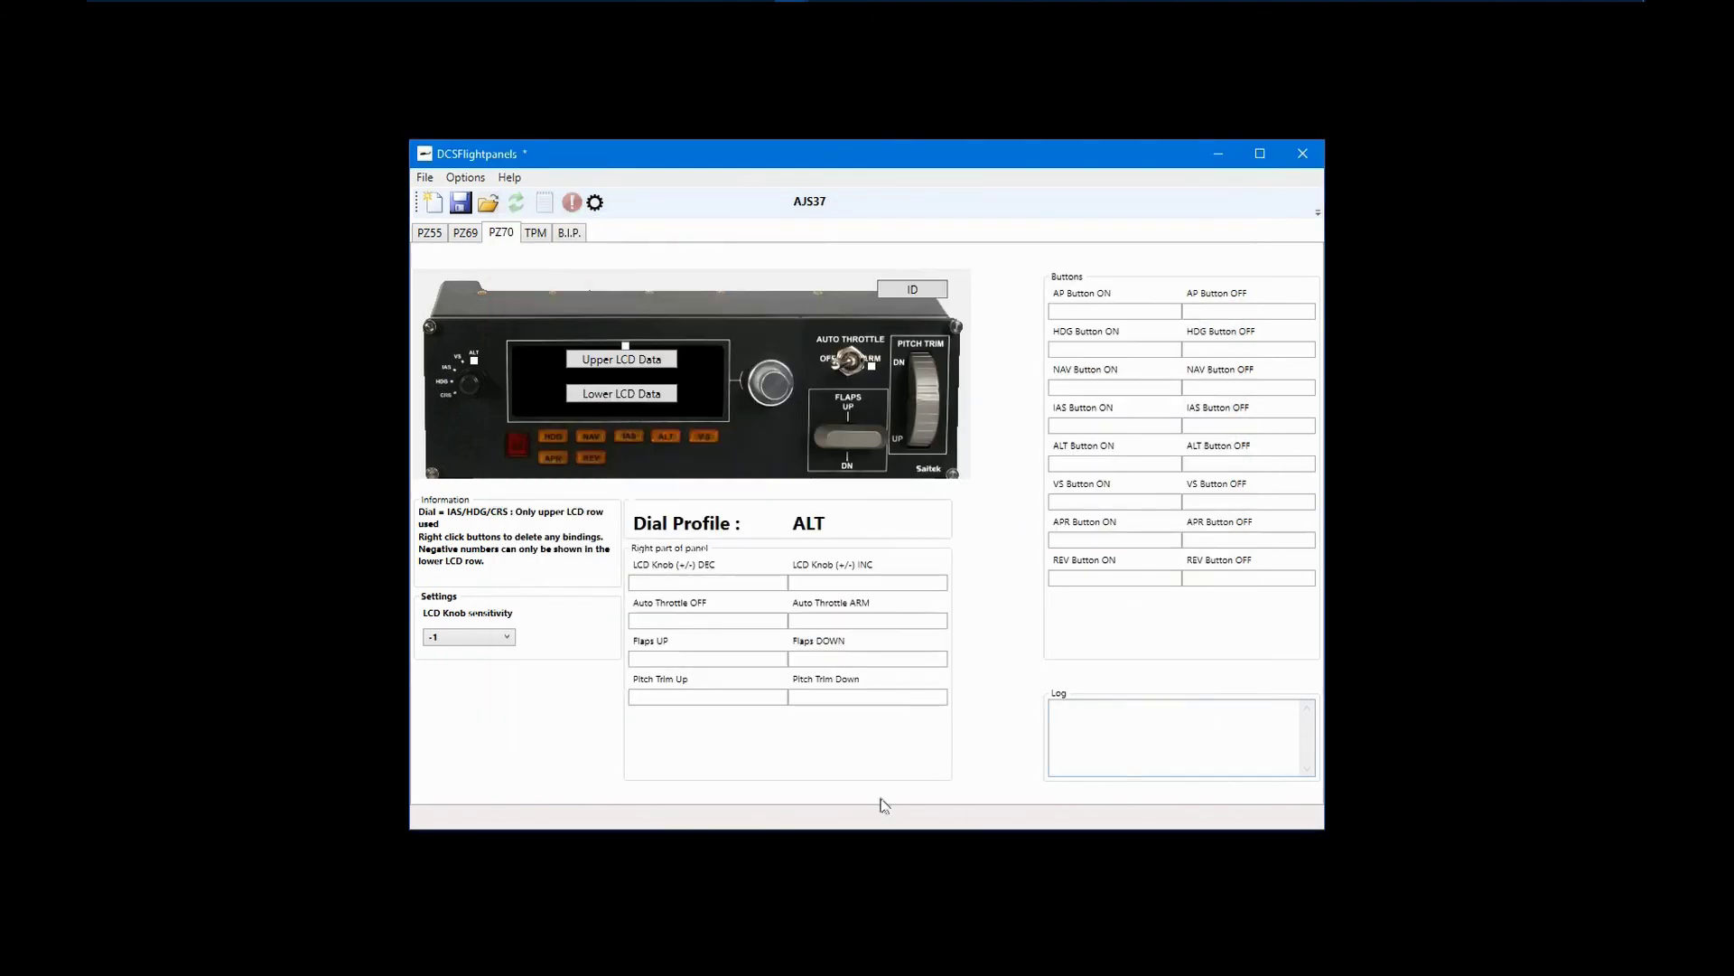